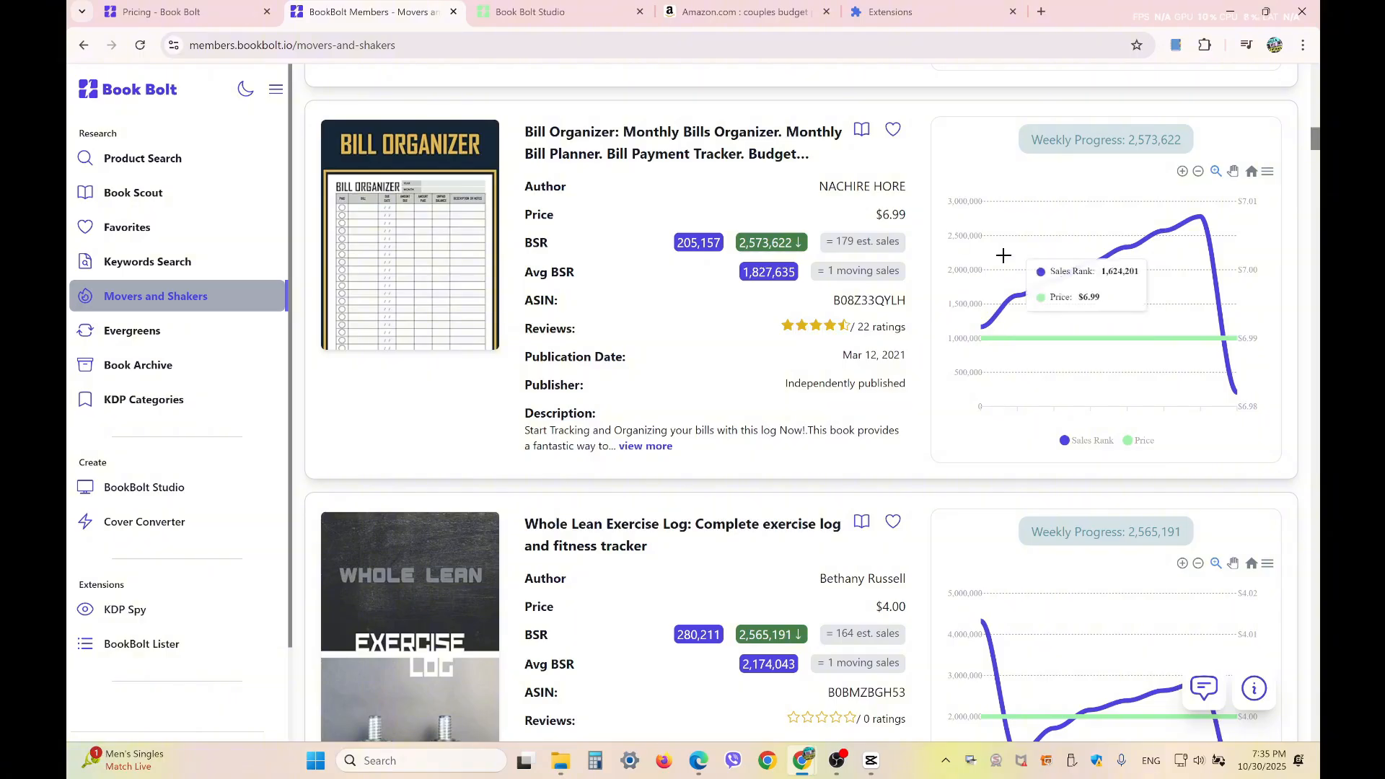
Switch to BookBolt Studio and start a new paperback cover-and-interior project named "Bill Tracker"
{"action": "left_click", "coordinate": [147, 490]}
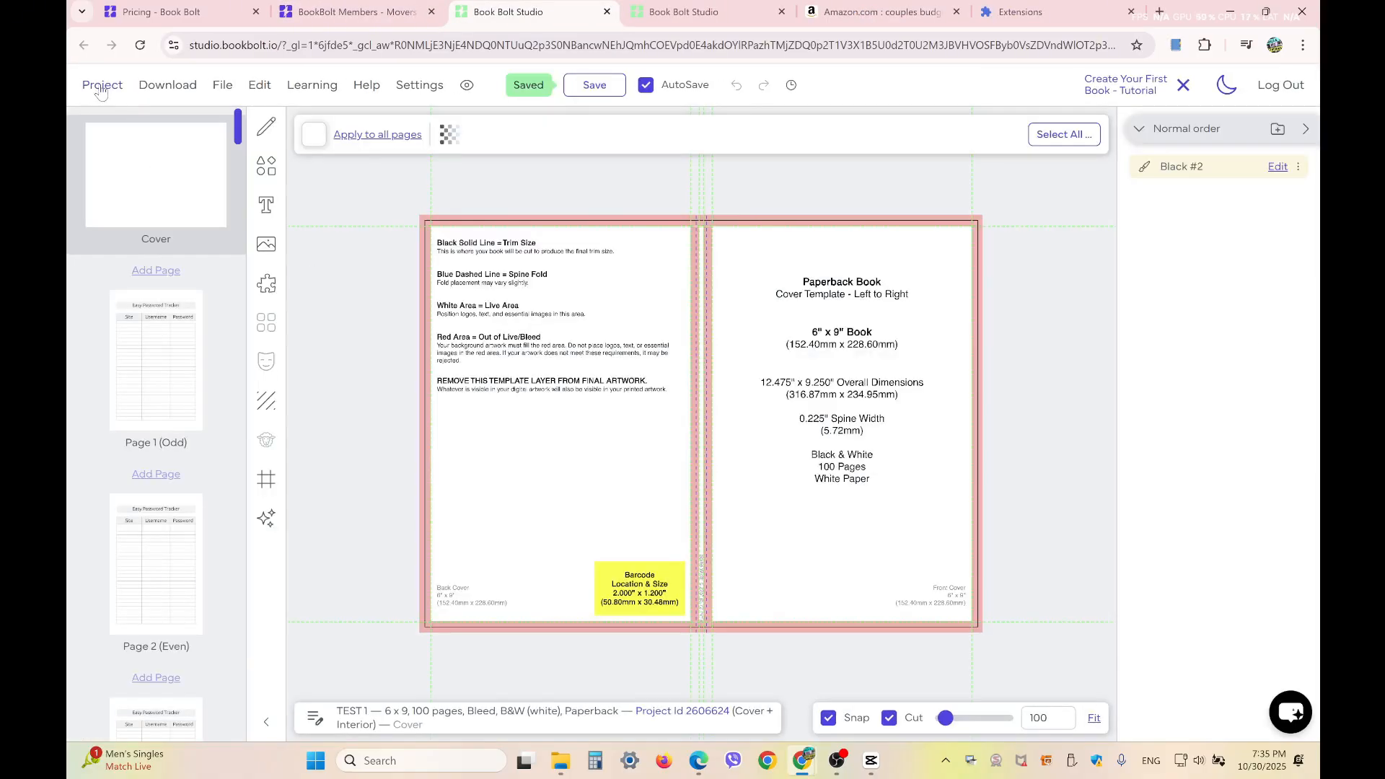
{"action": "left_click", "coordinate": [103, 87]}
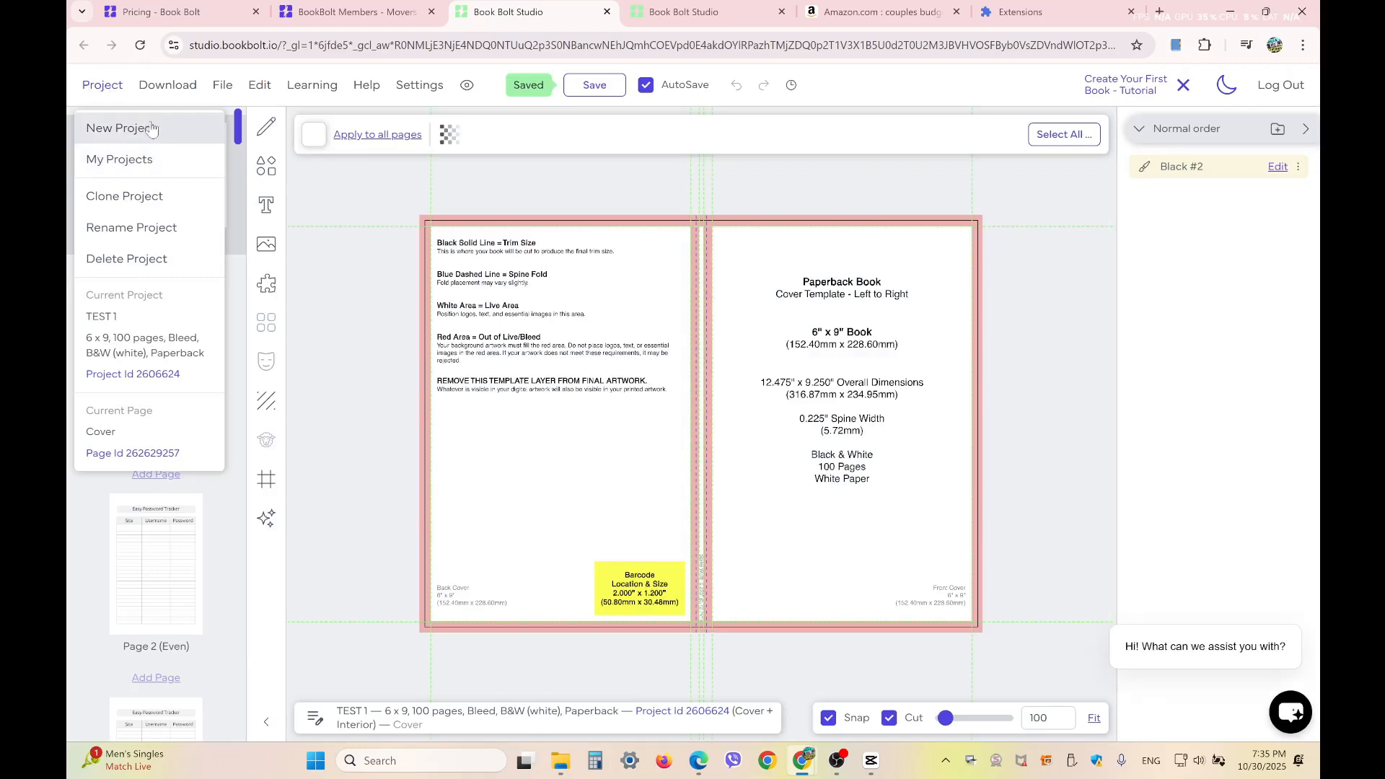
{"action": "left_click", "coordinate": [144, 125]}
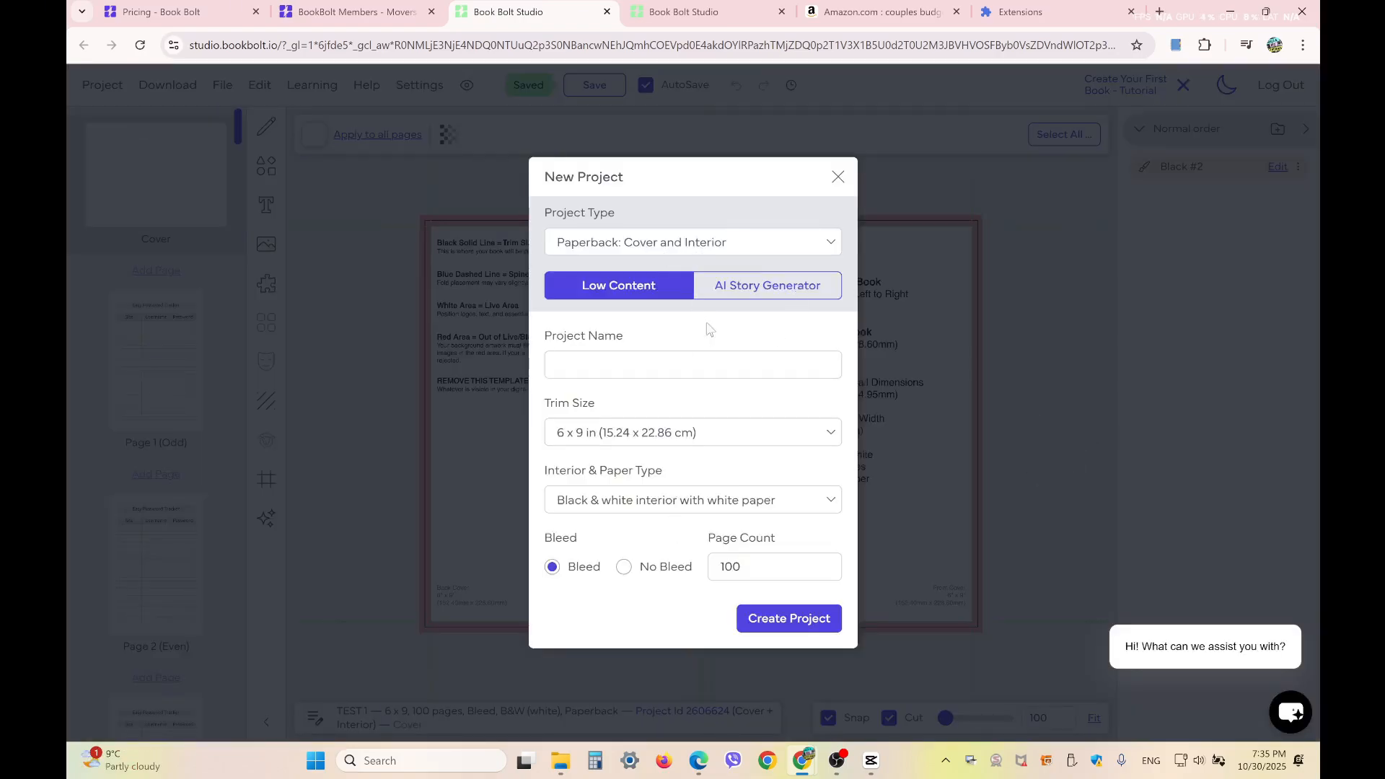
{"action": "type", "text": "Bill Tracker"}
Set the trim size to 8.5 x 11 in with no bleed and create the project
{"action": "left_click", "coordinate": [667, 436]}
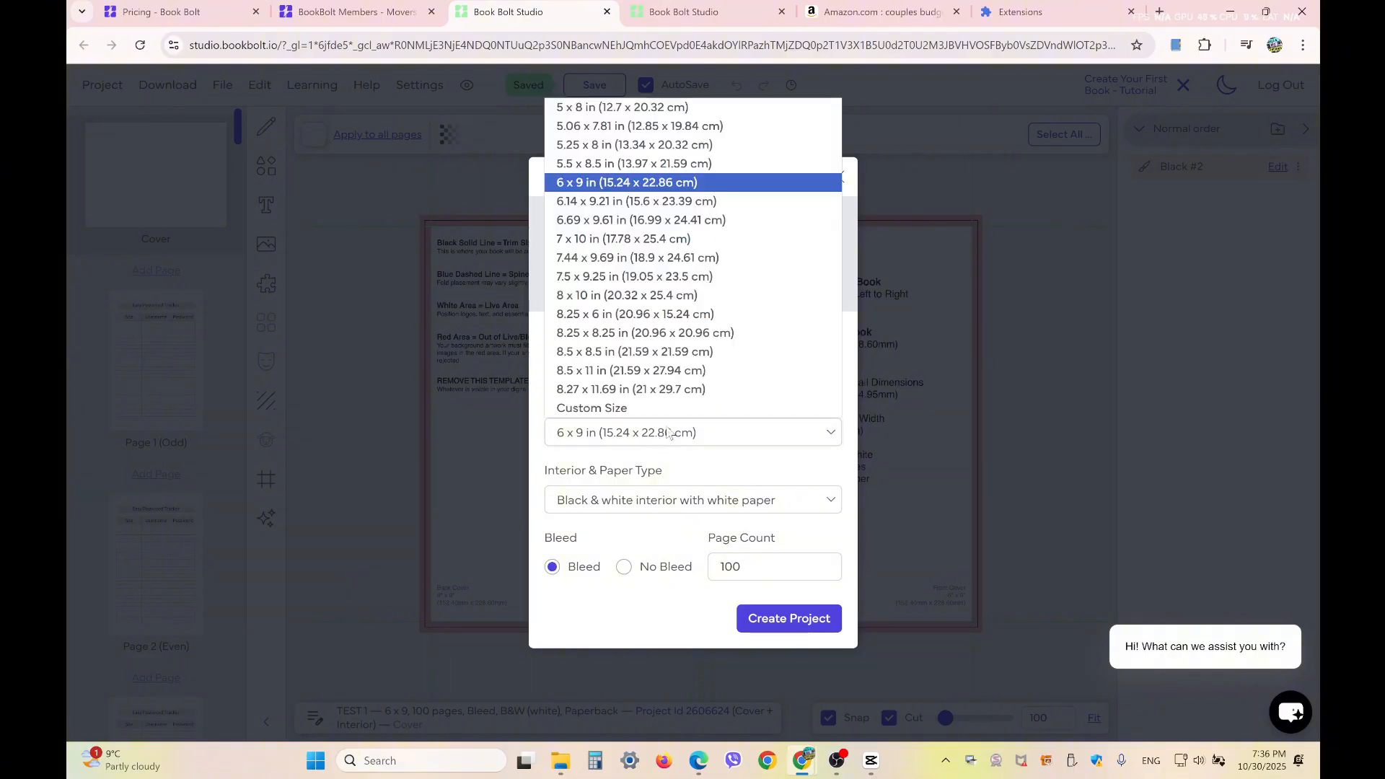
{"action": "left_click", "coordinate": [660, 373]}
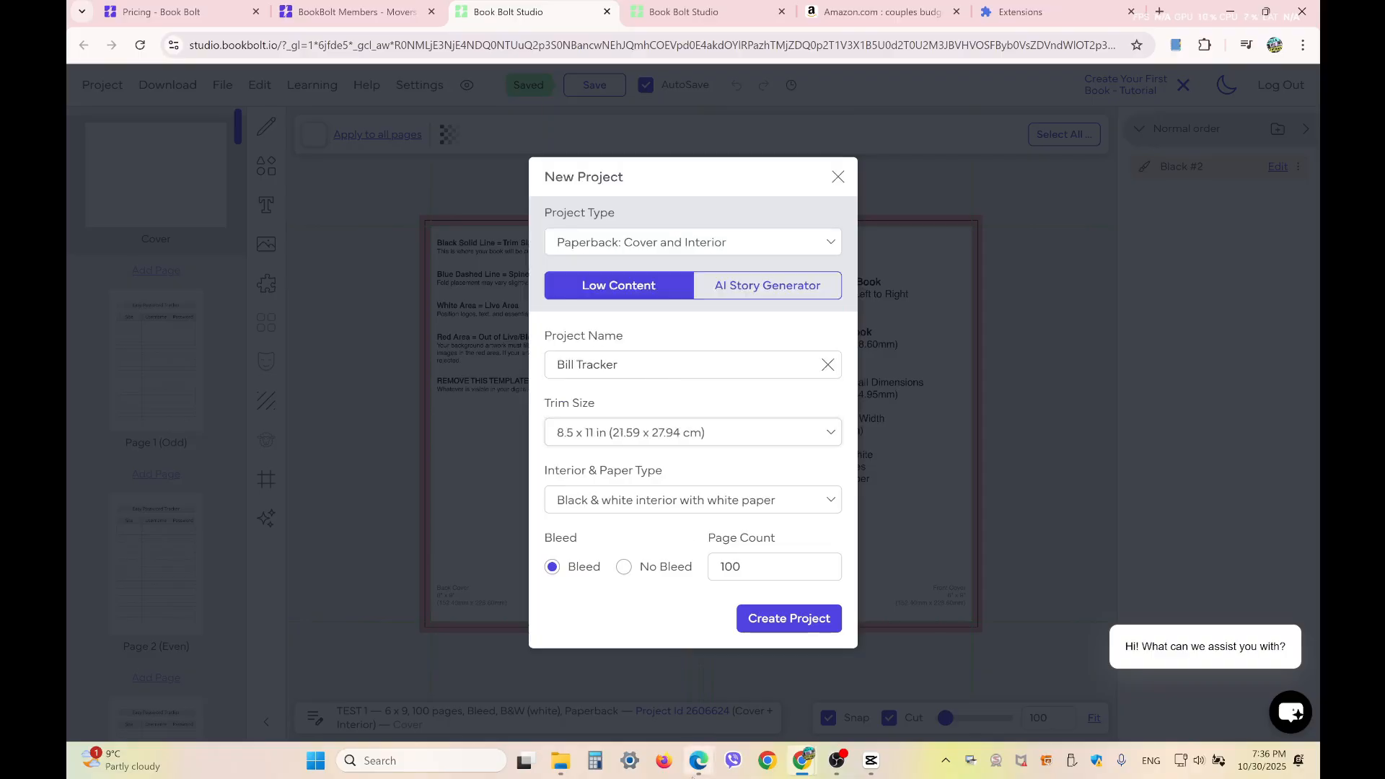
{"action": "left_click", "coordinate": [625, 567]}
{"action": "left_click", "coordinate": [791, 620]}
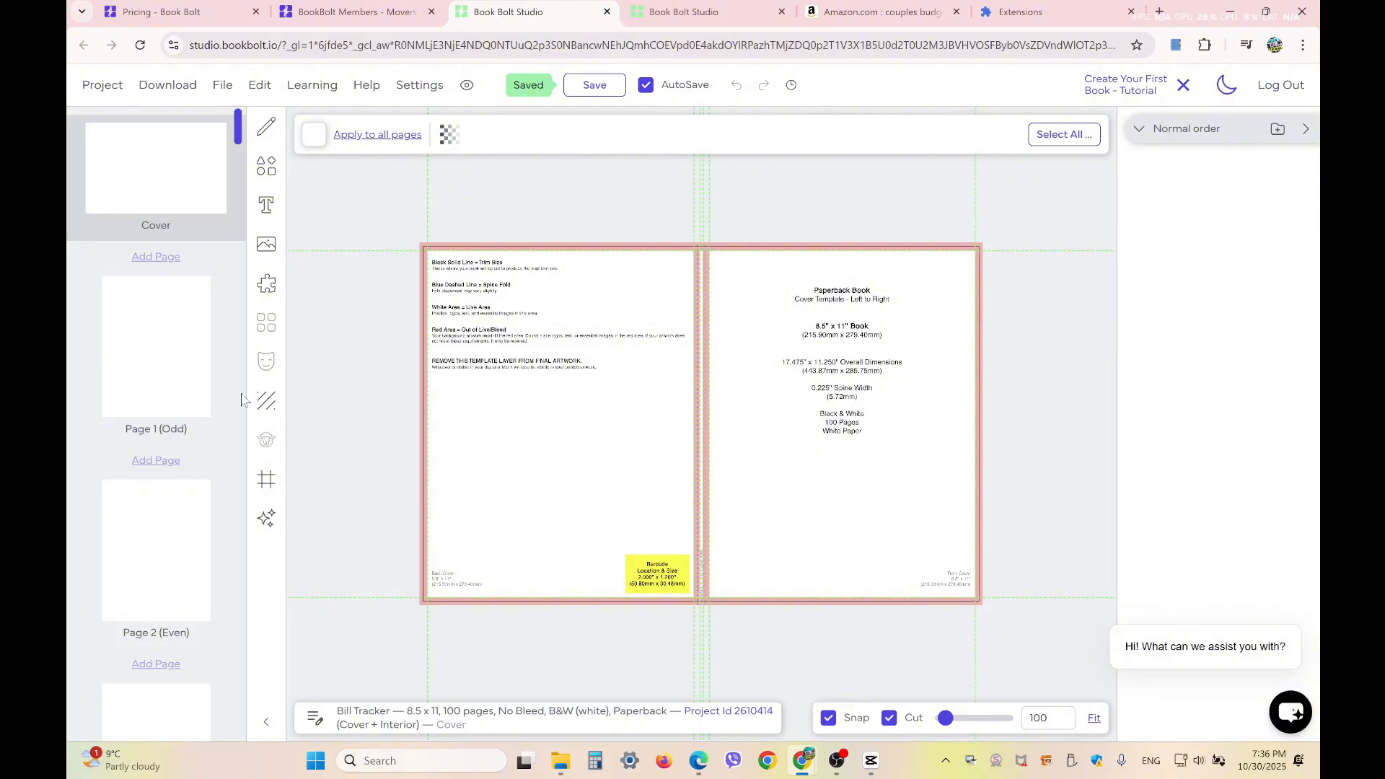
Search the interior templates library for "bill" and preview the Bills Tracker template
{"action": "left_click", "coordinate": [269, 285]}
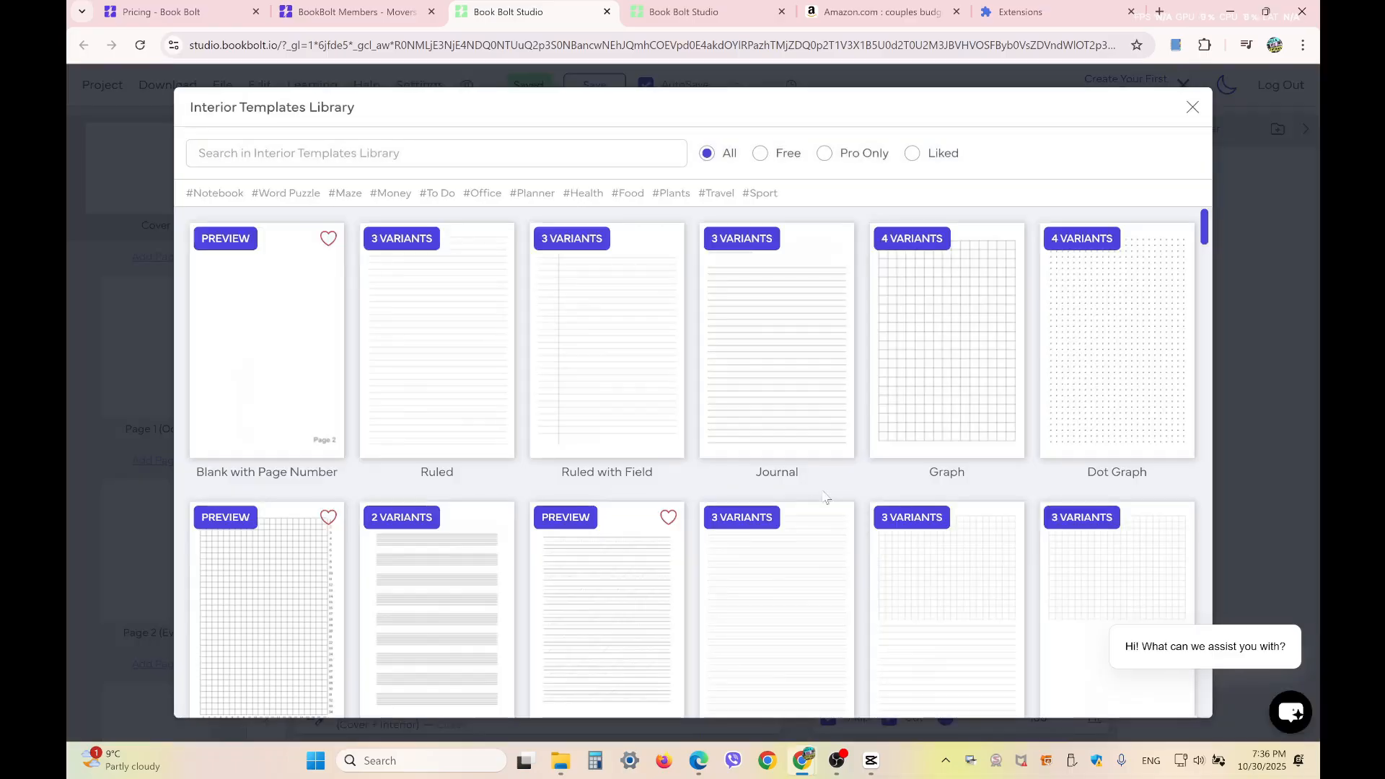
{"action": "left_click", "coordinate": [352, 156]}
{"action": "type", "text": "bill"}
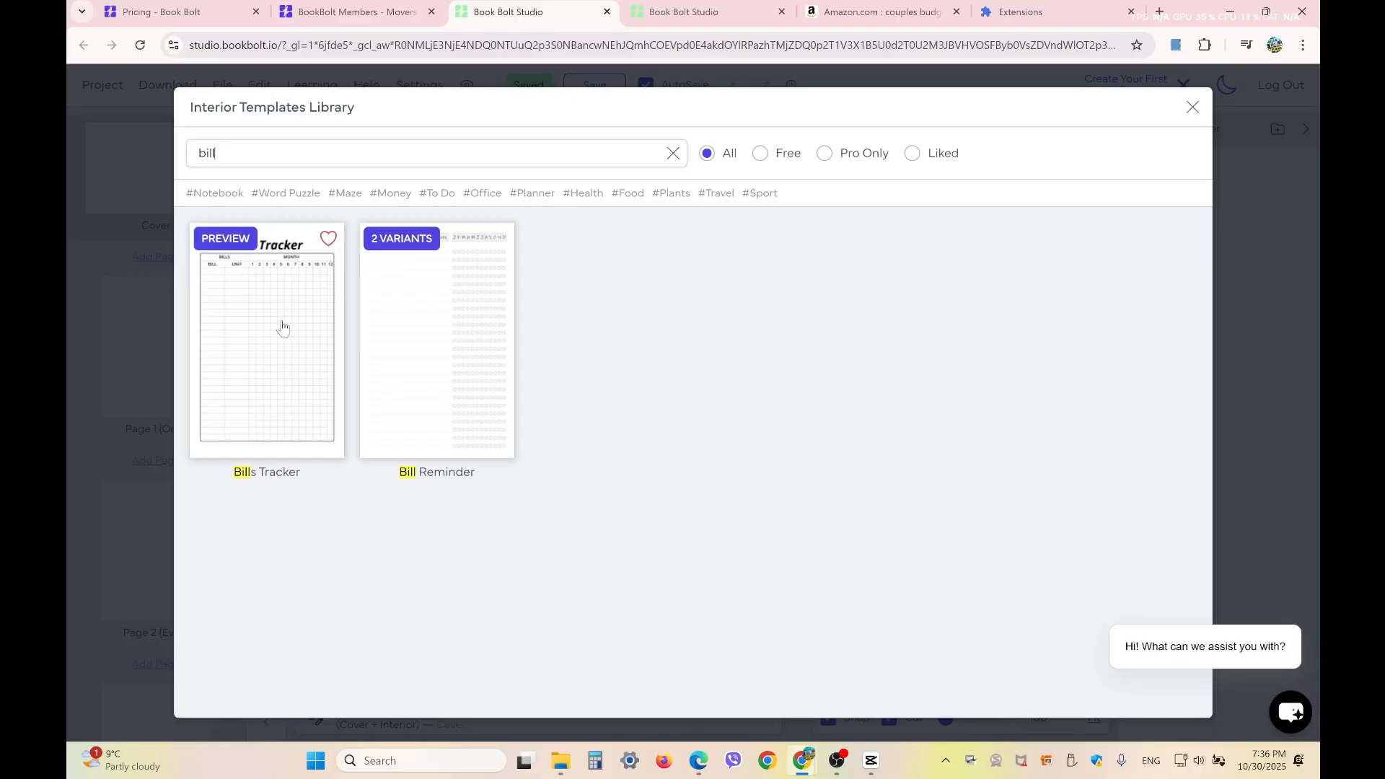
{"action": "left_click", "coordinate": [219, 239]}
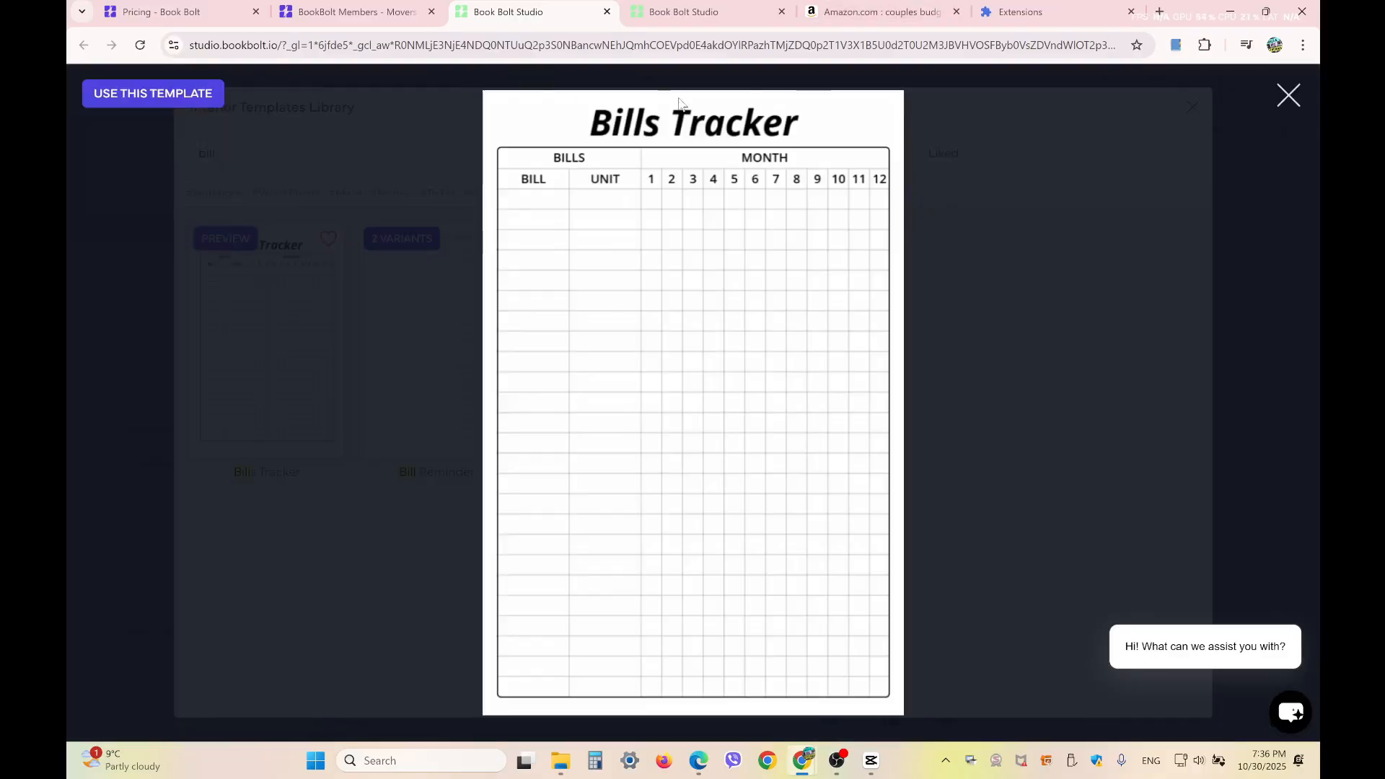
{"action": "left_click", "coordinate": [1282, 109]}
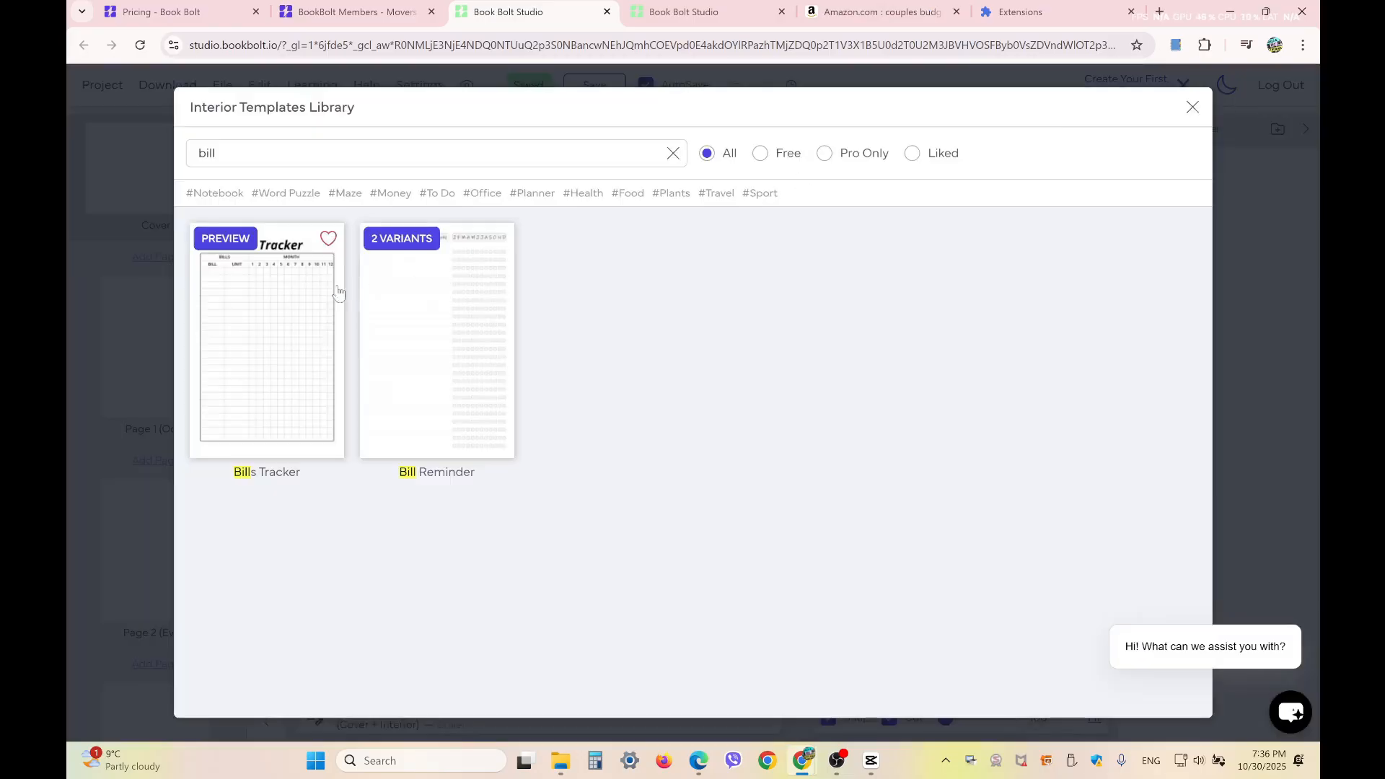
Apply the Bills Tracker template to all interior pages using Amazon KDP Guidelines and the keep aspect ratio fit method
{"action": "left_click", "coordinate": [267, 339]}
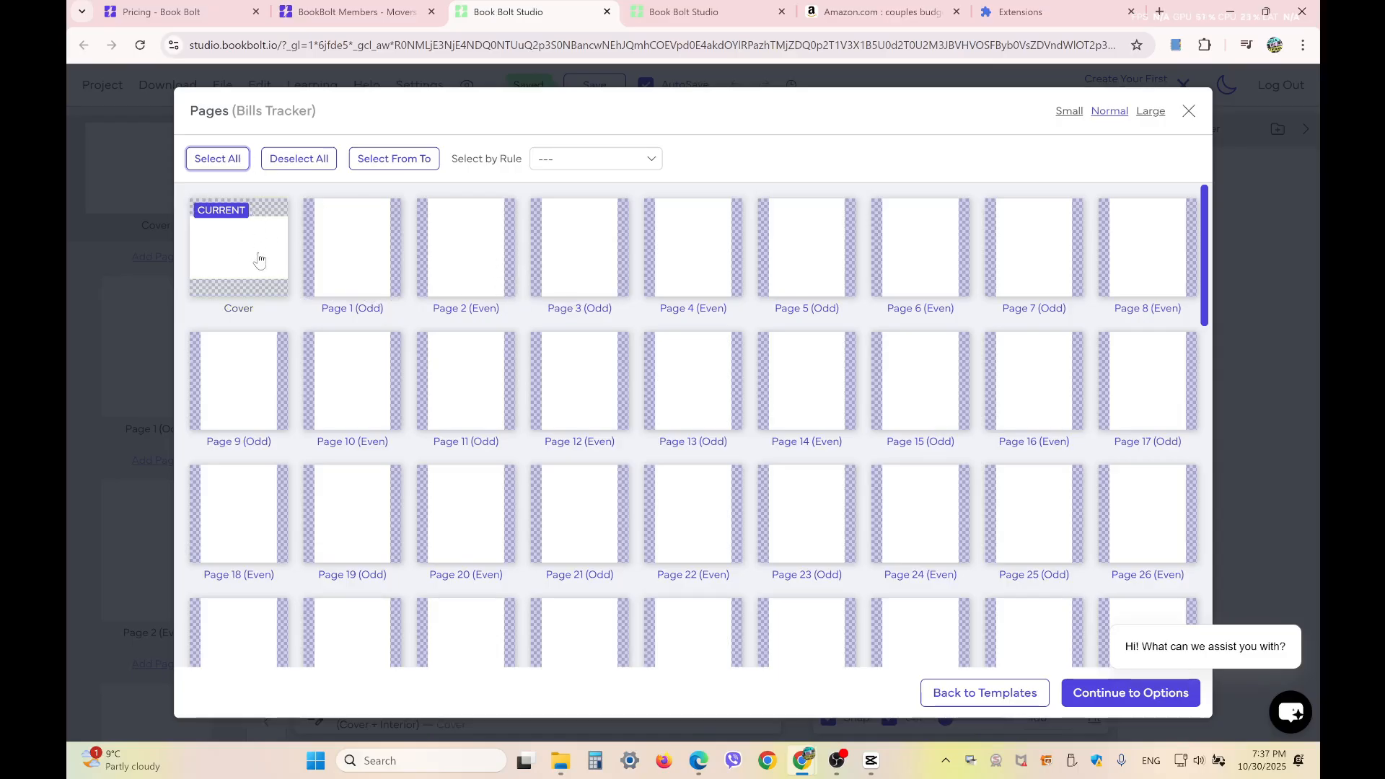
{"action": "left_click", "coordinate": [1129, 702]}
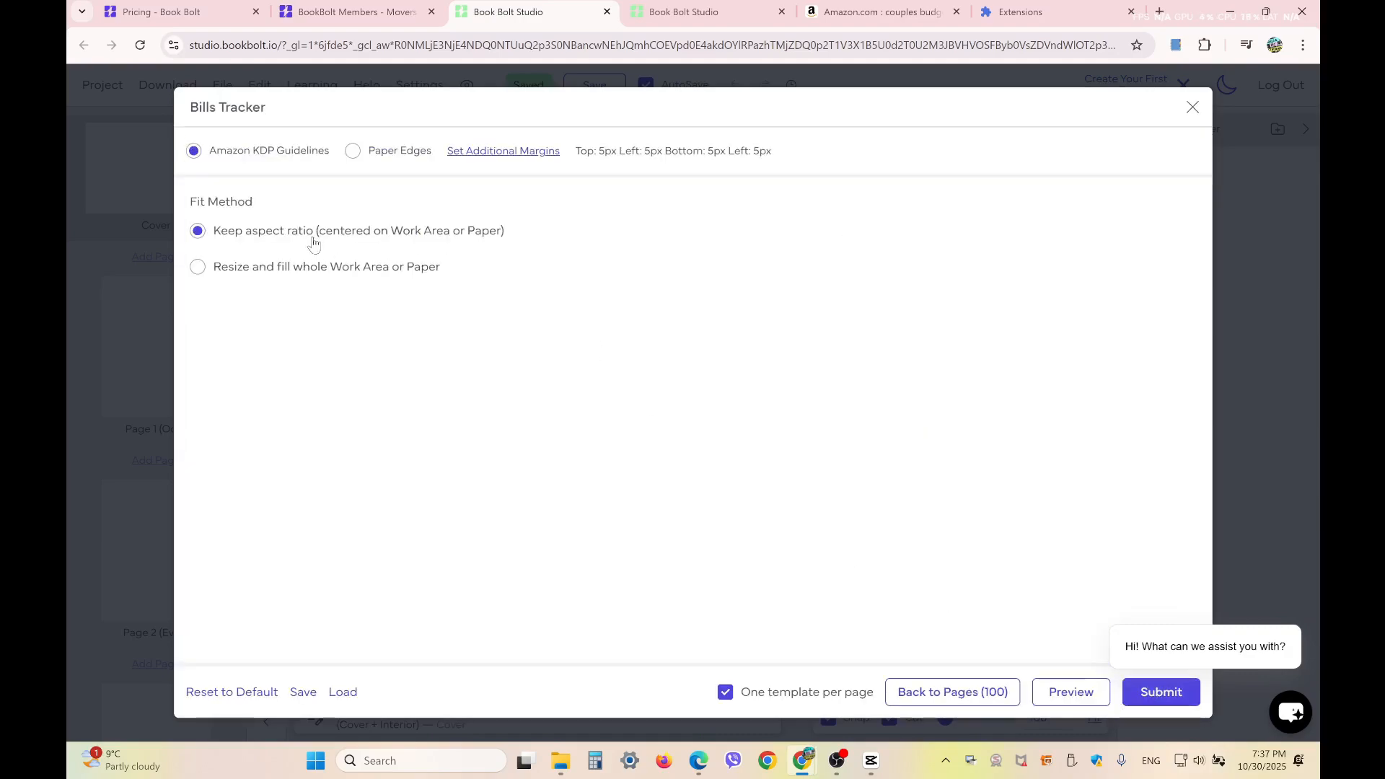
{"action": "left_click", "coordinate": [1164, 694]}
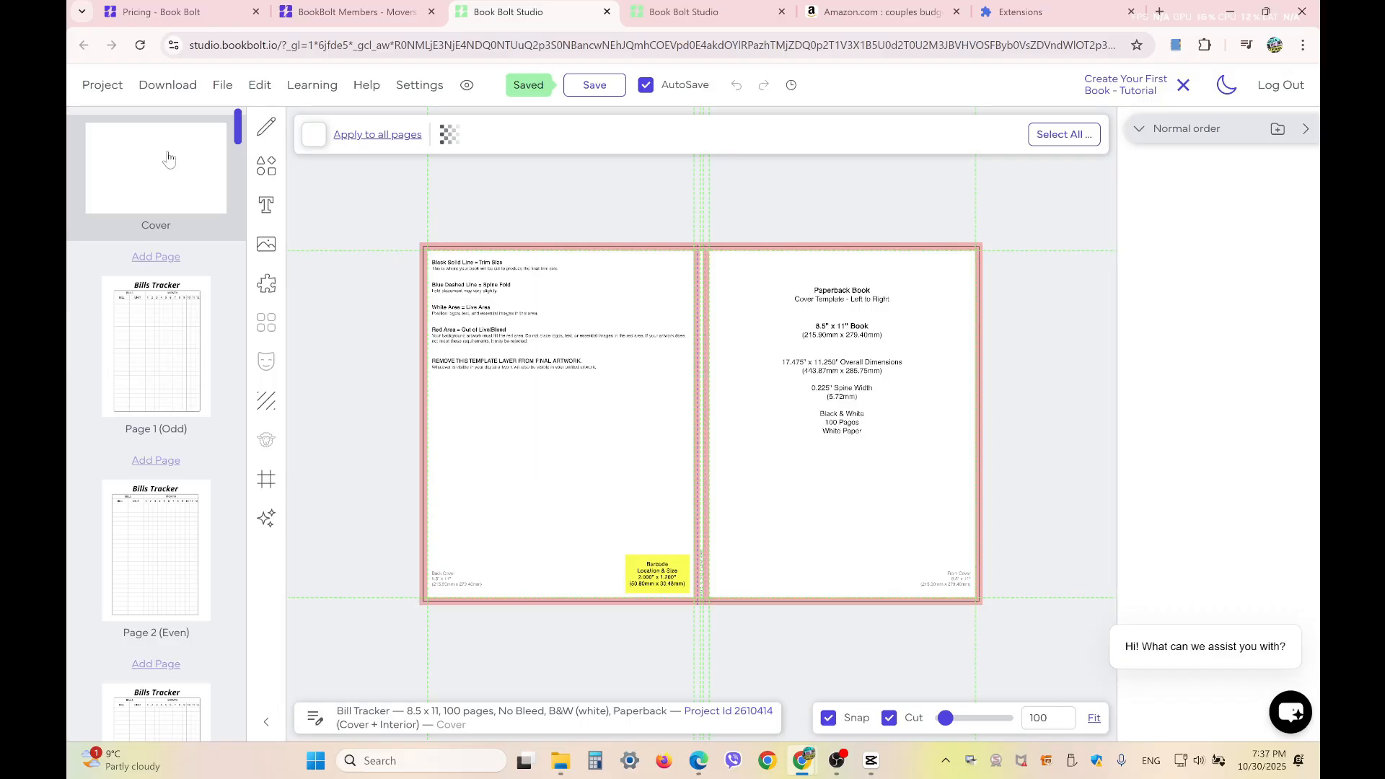
Check the template on interior pages 1 to 4 and return to the cover
{"action": "left_click", "coordinate": [184, 356]}
{"action": "left_click", "coordinate": [171, 553]}
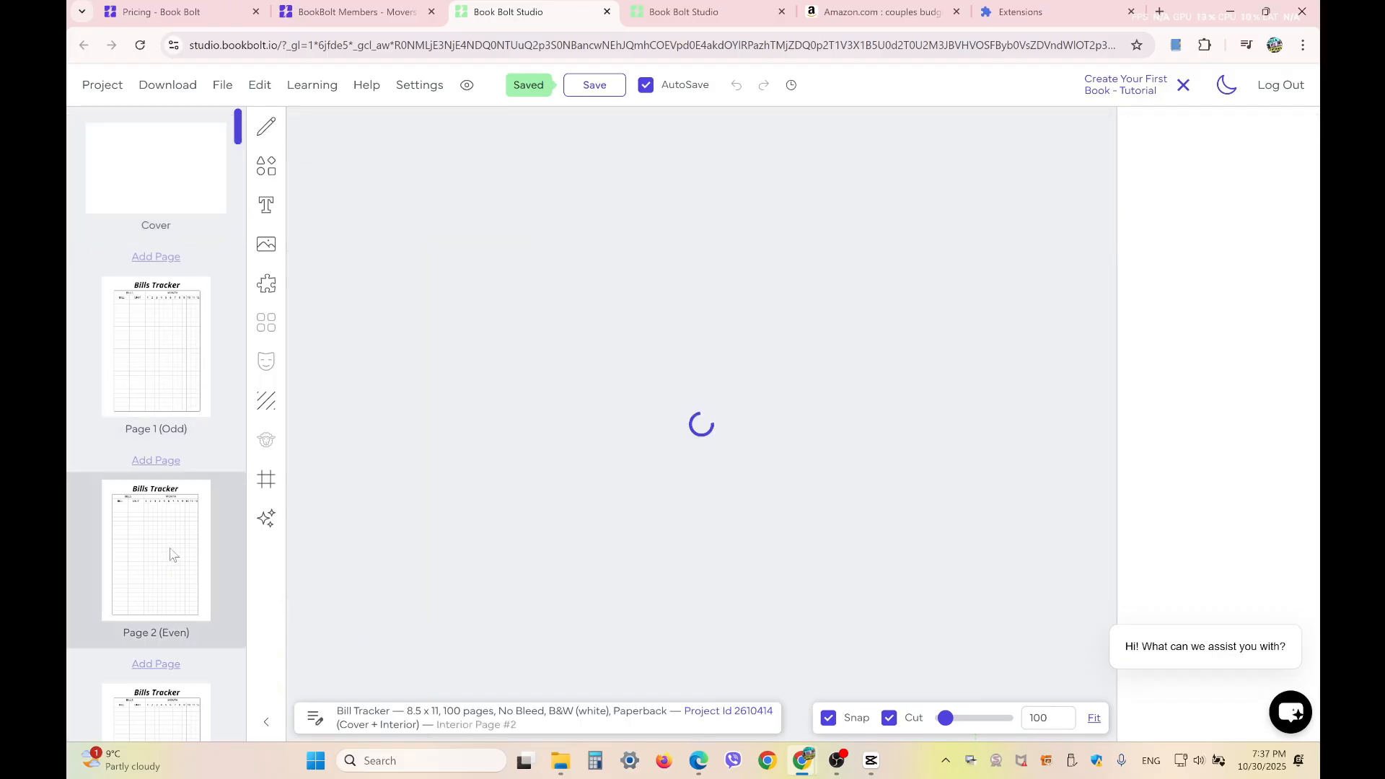
{"action": "scroll", "coordinate": [171, 552], "scroll_direction": "down", "scroll_amount": 4}
{"action": "left_click", "coordinate": [173, 466]}
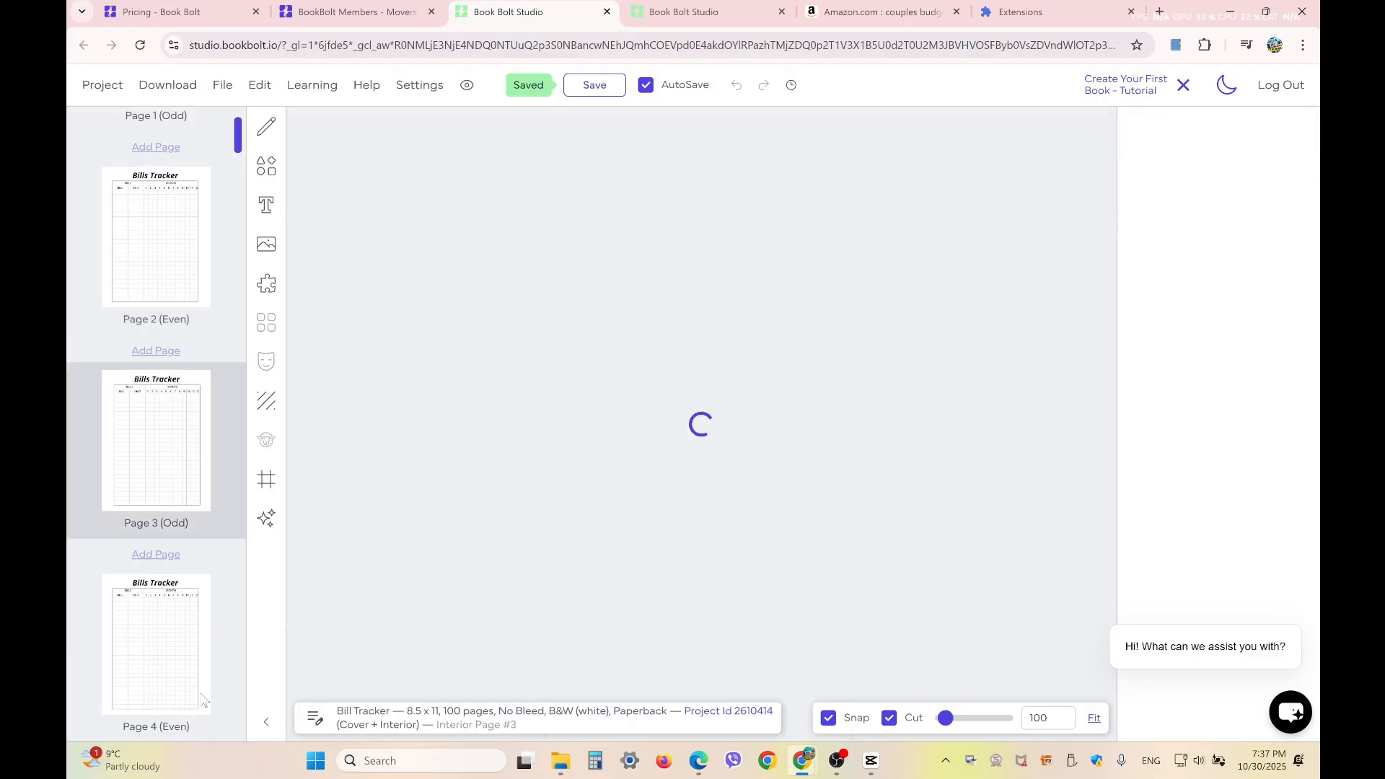
{"action": "left_click", "coordinate": [173, 613]}
{"action": "scroll", "coordinate": [201, 350], "scroll_direction": "up", "scroll_amount": 4}
{"action": "left_click", "coordinate": [148, 164]}
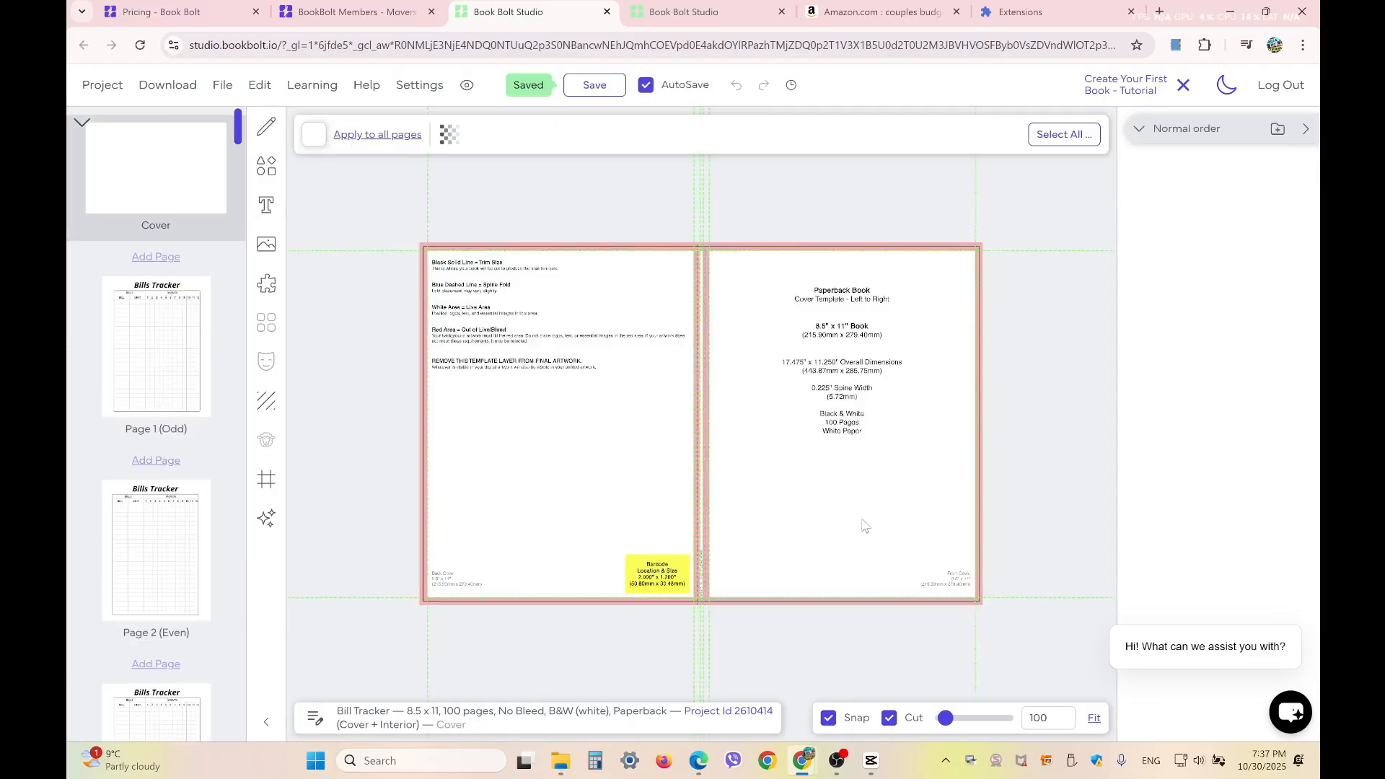
Generate one square AI image in the Illustration style from the prompt "vintage boho style pattern"
{"action": "left_click", "coordinate": [269, 529]}
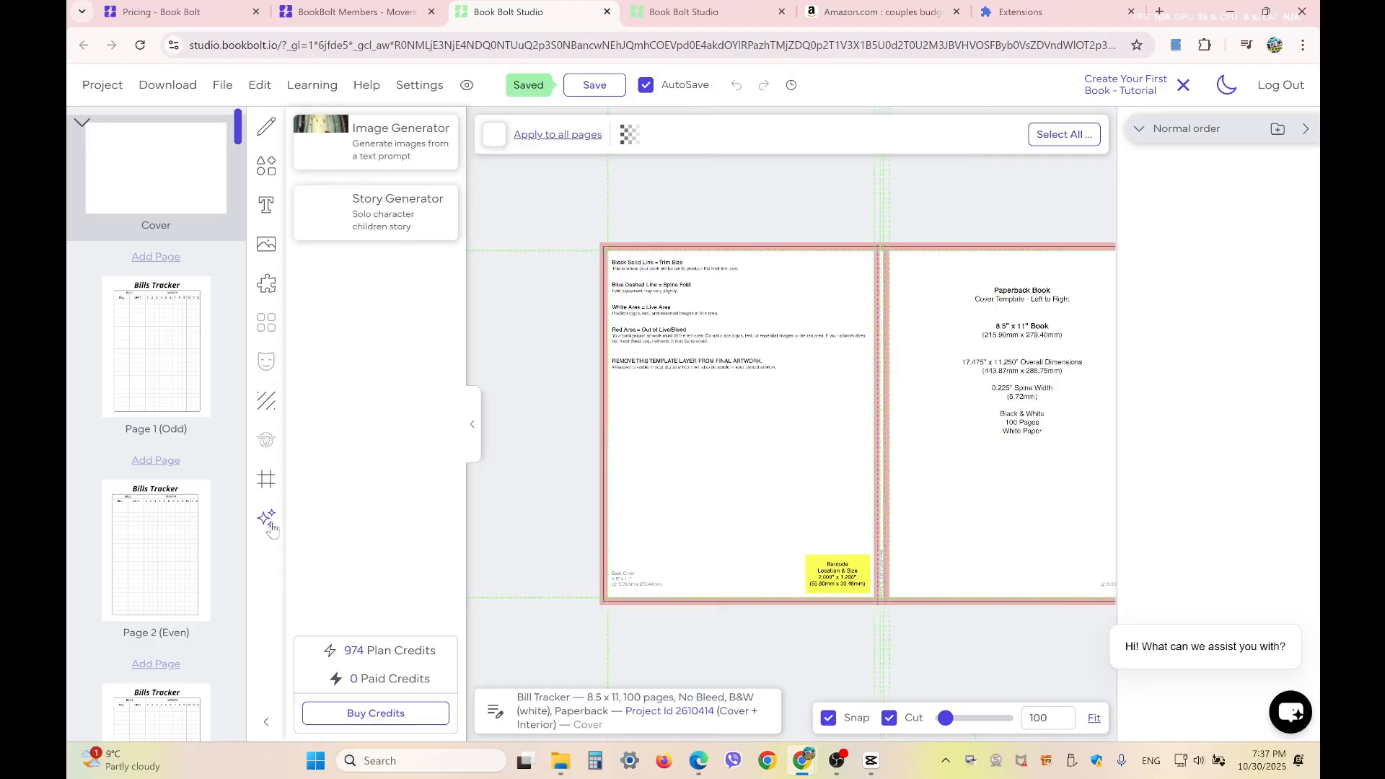
{"action": "left_click", "coordinate": [336, 147]}
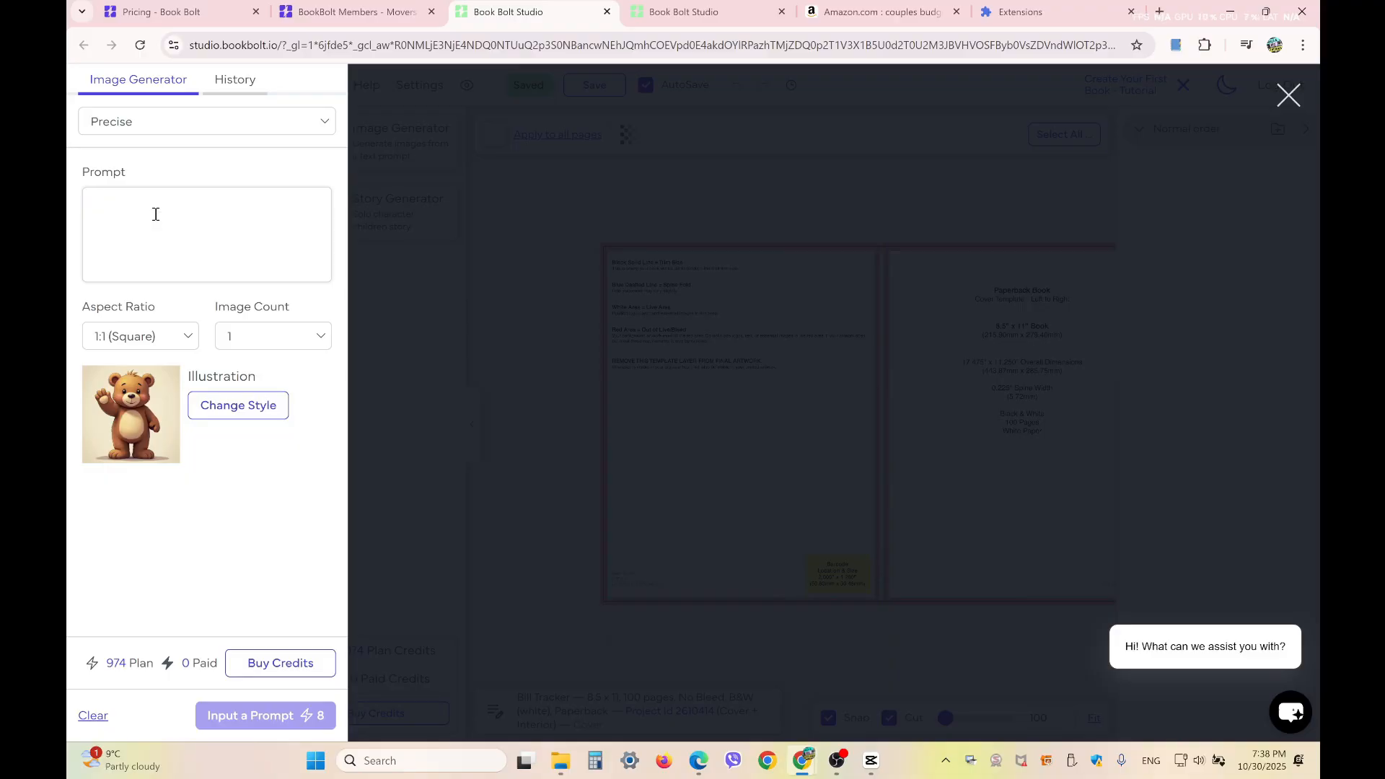
{"action": "type", "text": "vintage boho style pattern"}
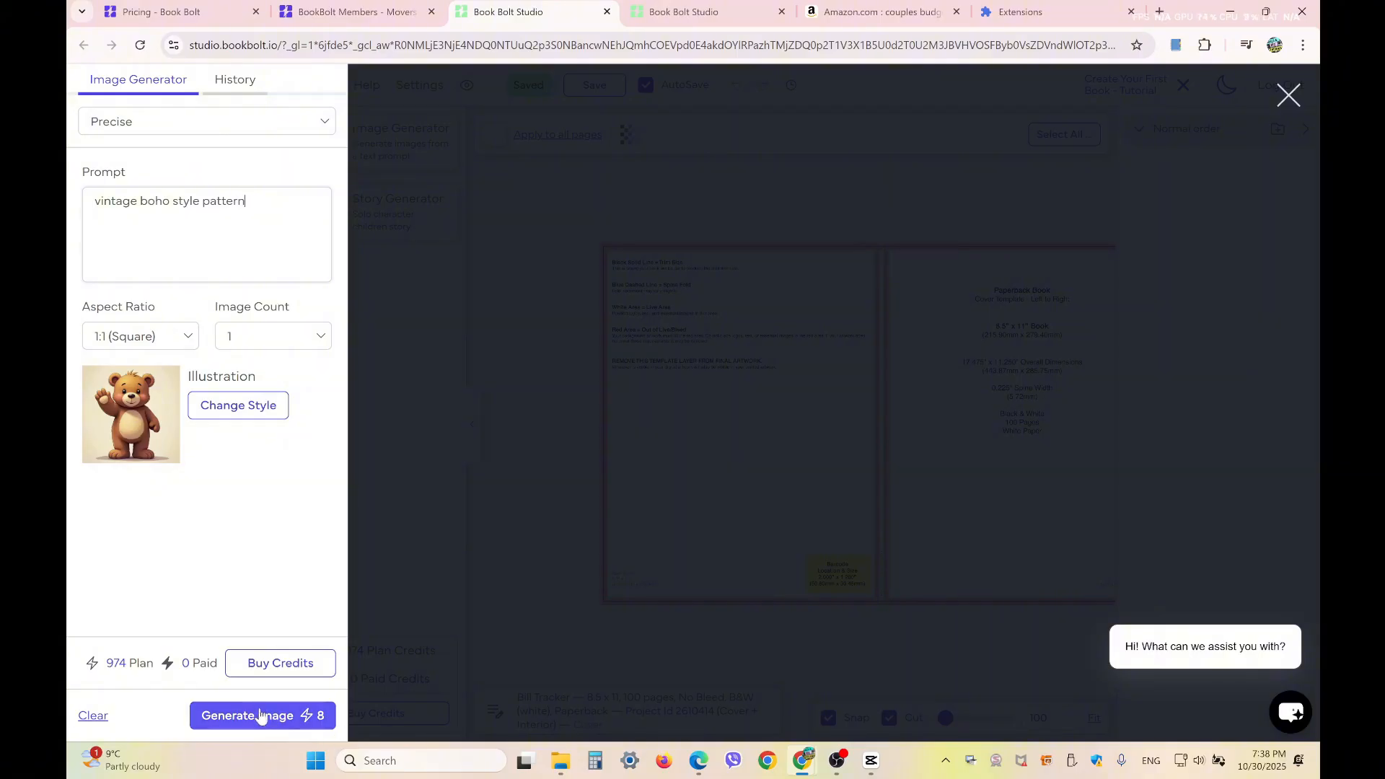
{"action": "left_click", "coordinate": [304, 725]}
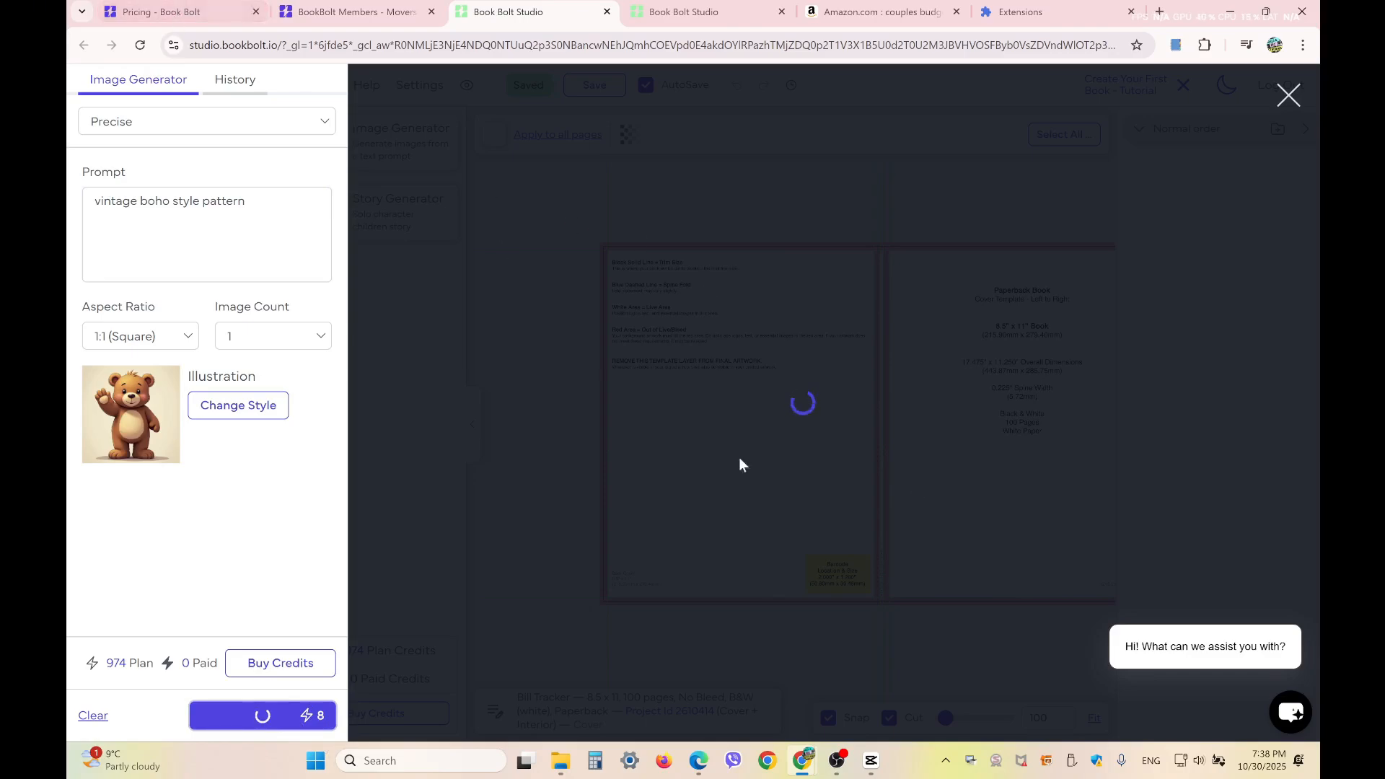
Compare the monthly and yearly prices of the Newbie and Pro plans on the Book Bolt pricing page
{"action": "left_click", "coordinate": [173, 18]}
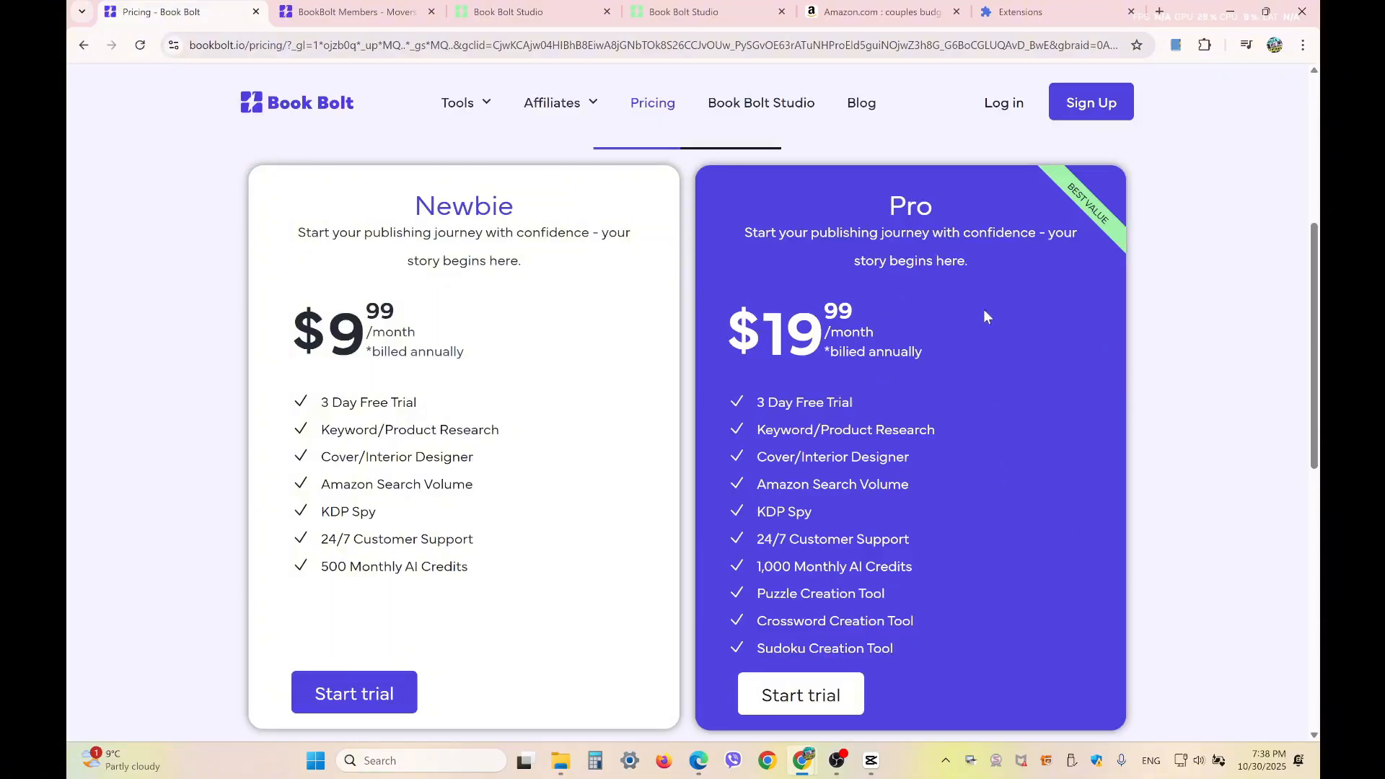
{"action": "scroll", "coordinate": [798, 379], "scroll_direction": "up", "scroll_amount": 1}
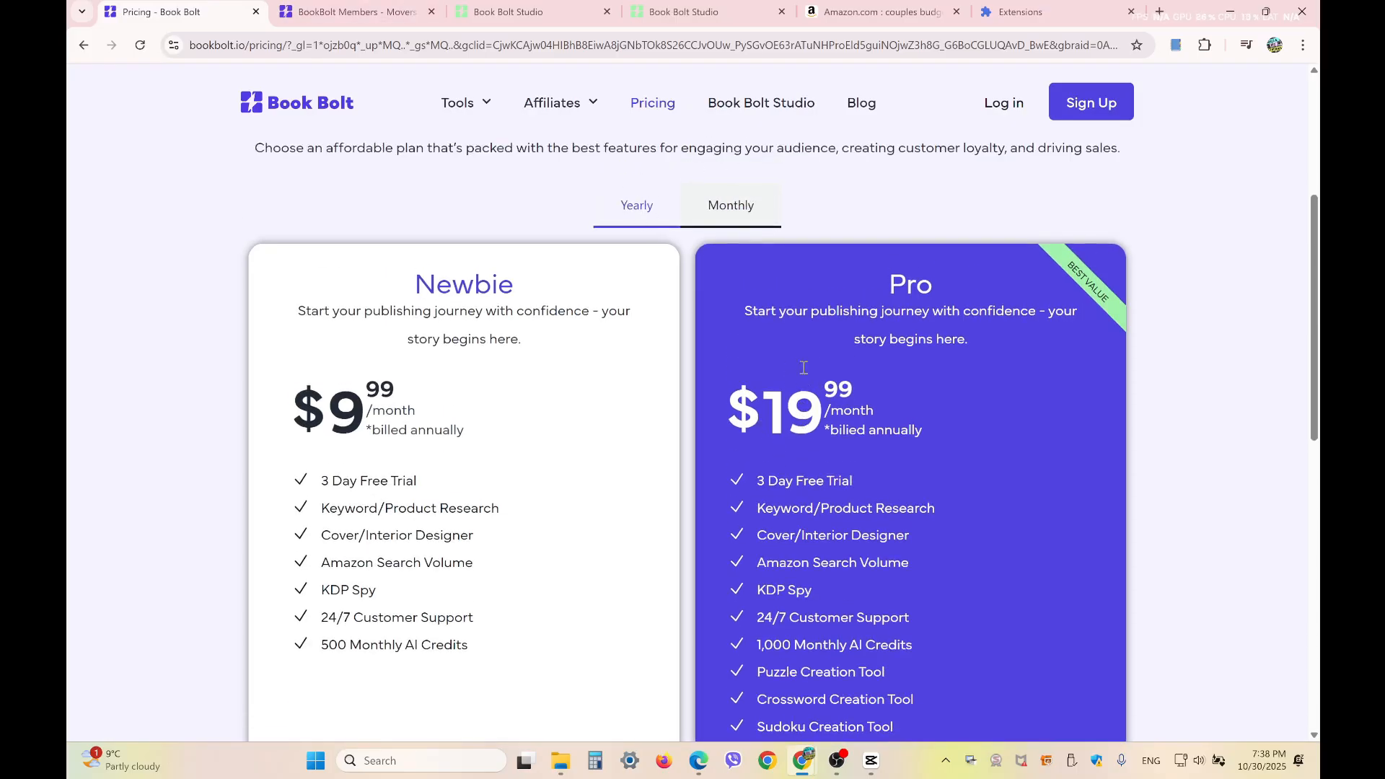
{"action": "left_click", "coordinate": [731, 208]}
{"action": "scroll", "coordinate": [731, 213], "scroll_direction": "down", "scroll_amount": 1}
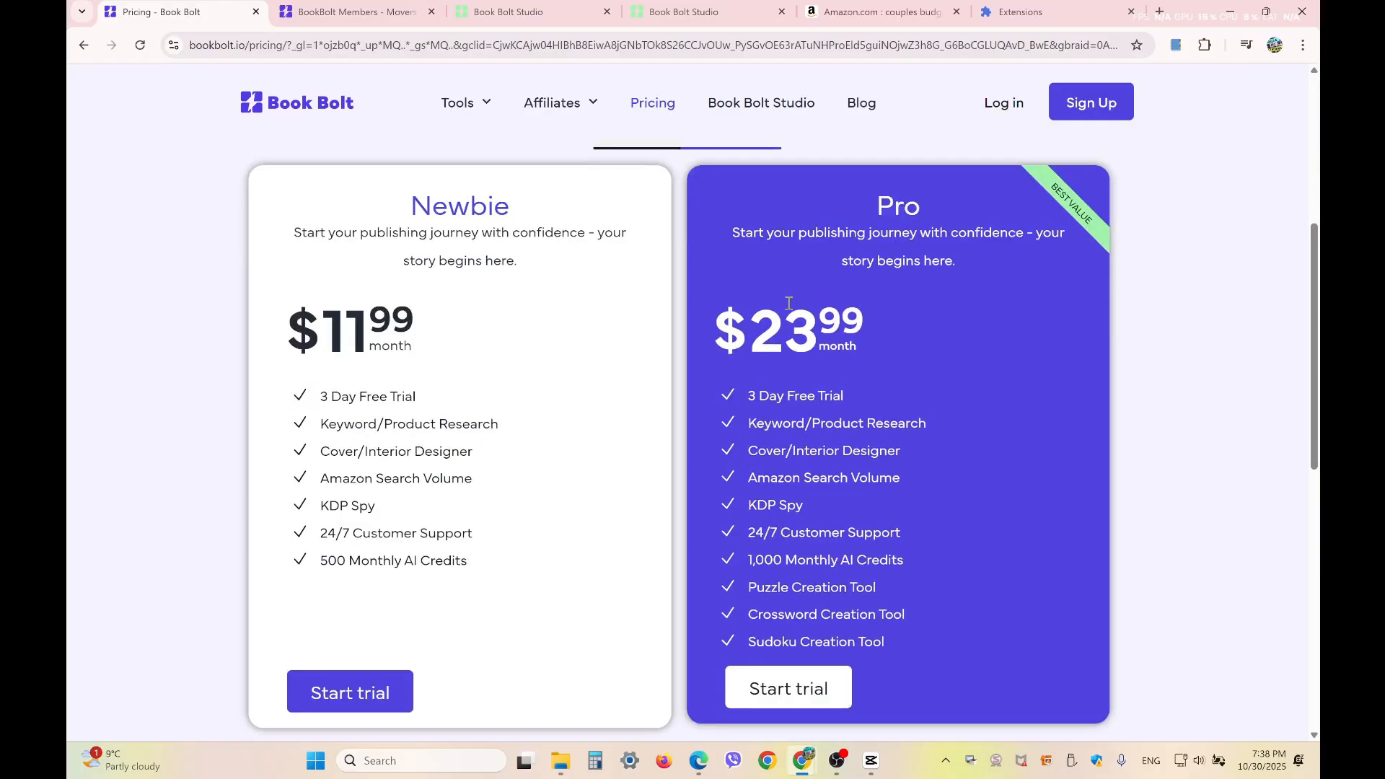
{"action": "scroll", "coordinate": [789, 303], "scroll_direction": "up", "scroll_amount": 2}
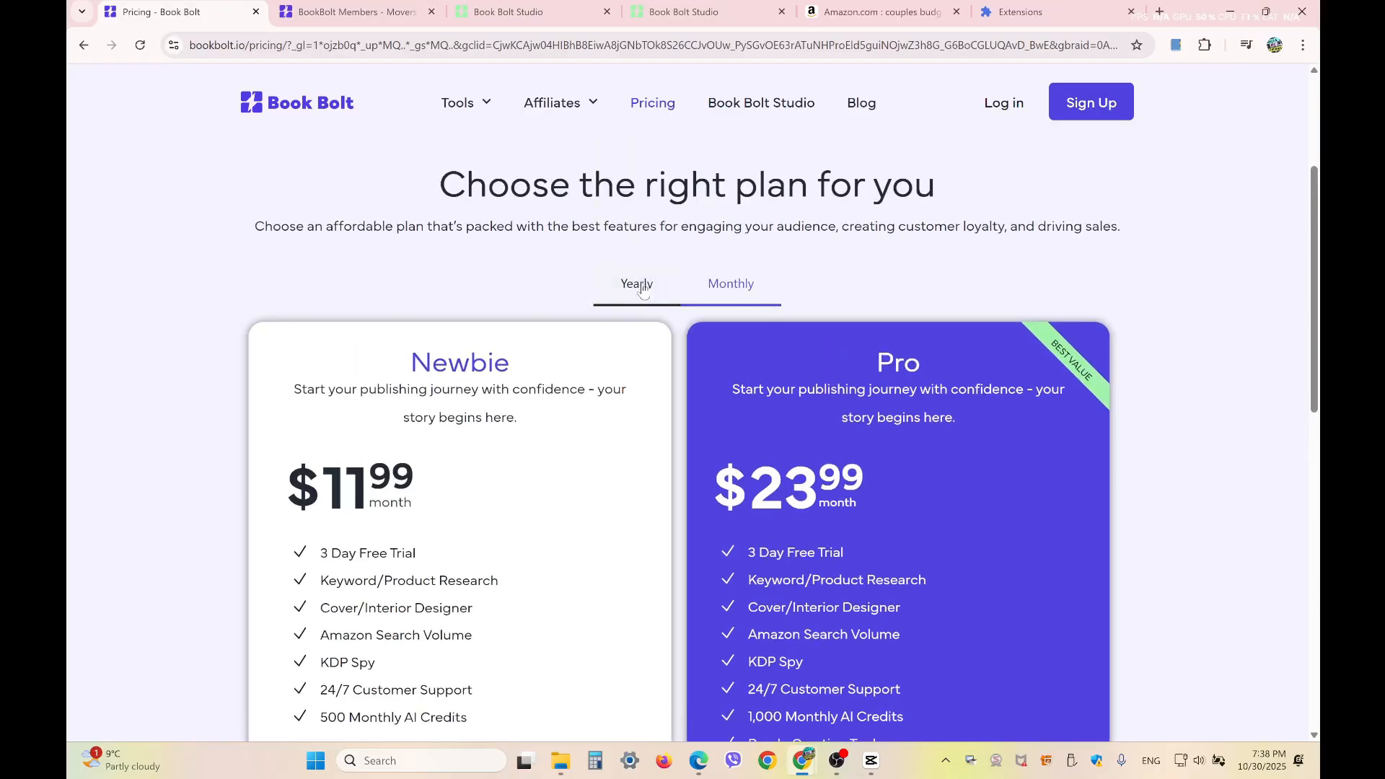
{"action": "left_click", "coordinate": [642, 286]}
{"action": "scroll", "coordinate": [743, 288], "scroll_direction": "down", "scroll_amount": 2}
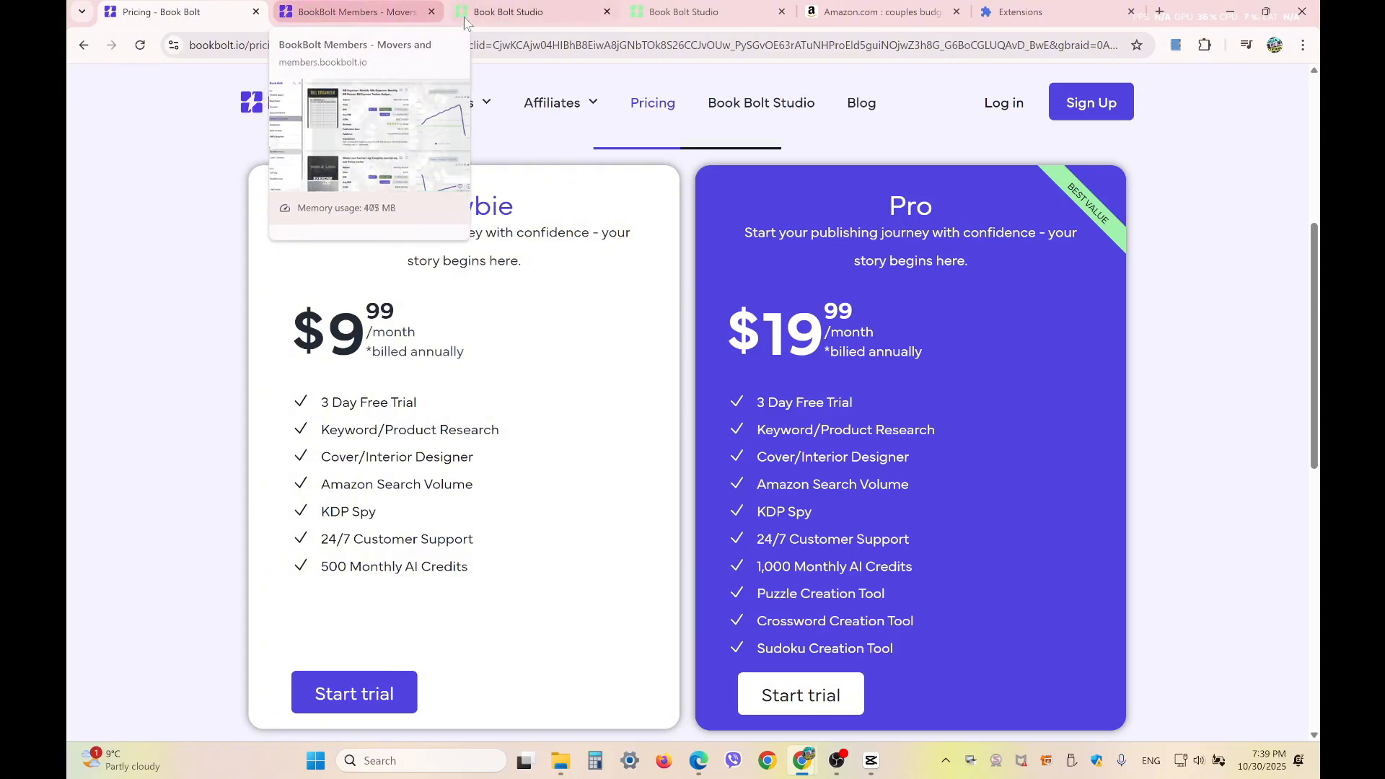
Return to the Studio project, add the generated boho pattern to the cover and stretch it from the spine across the front cover
{"action": "left_click", "coordinate": [508, 12]}
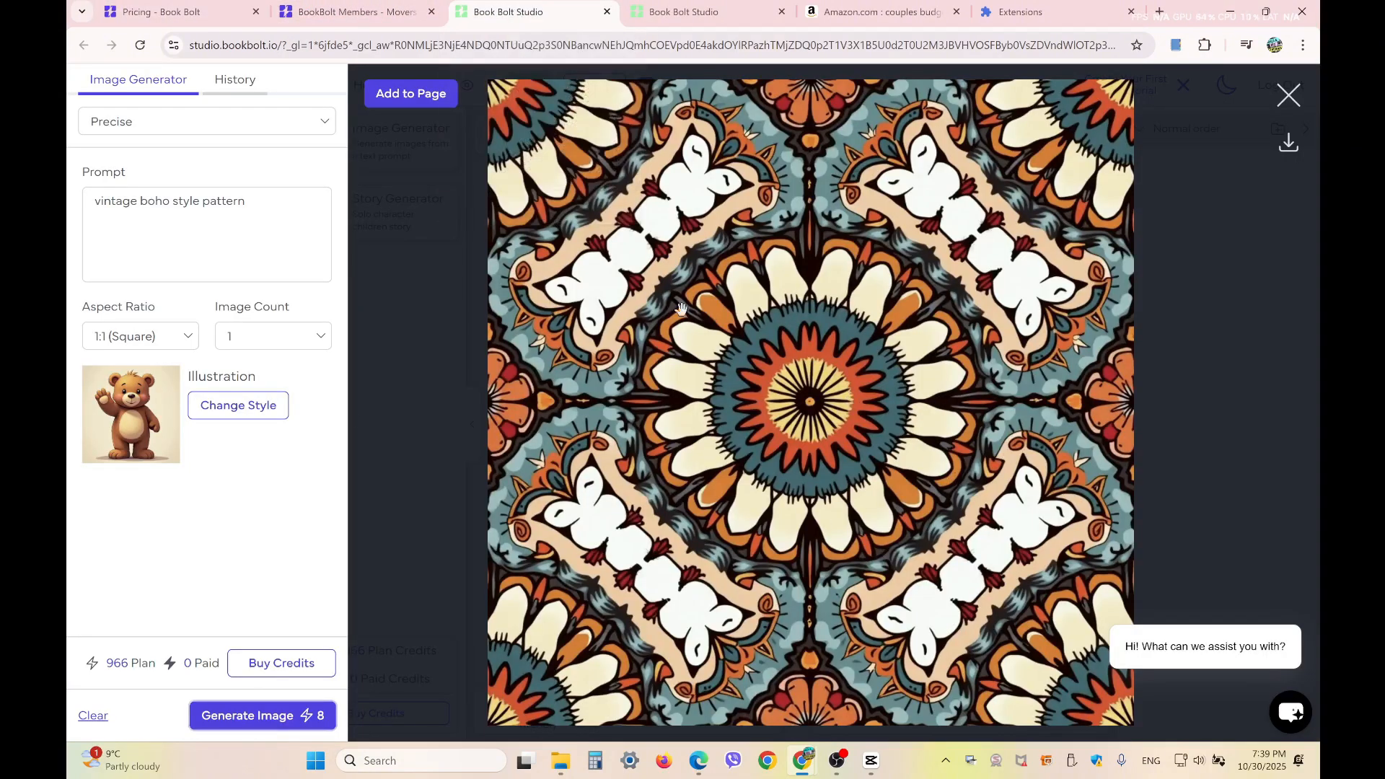
{"action": "left_click", "coordinate": [419, 99]}
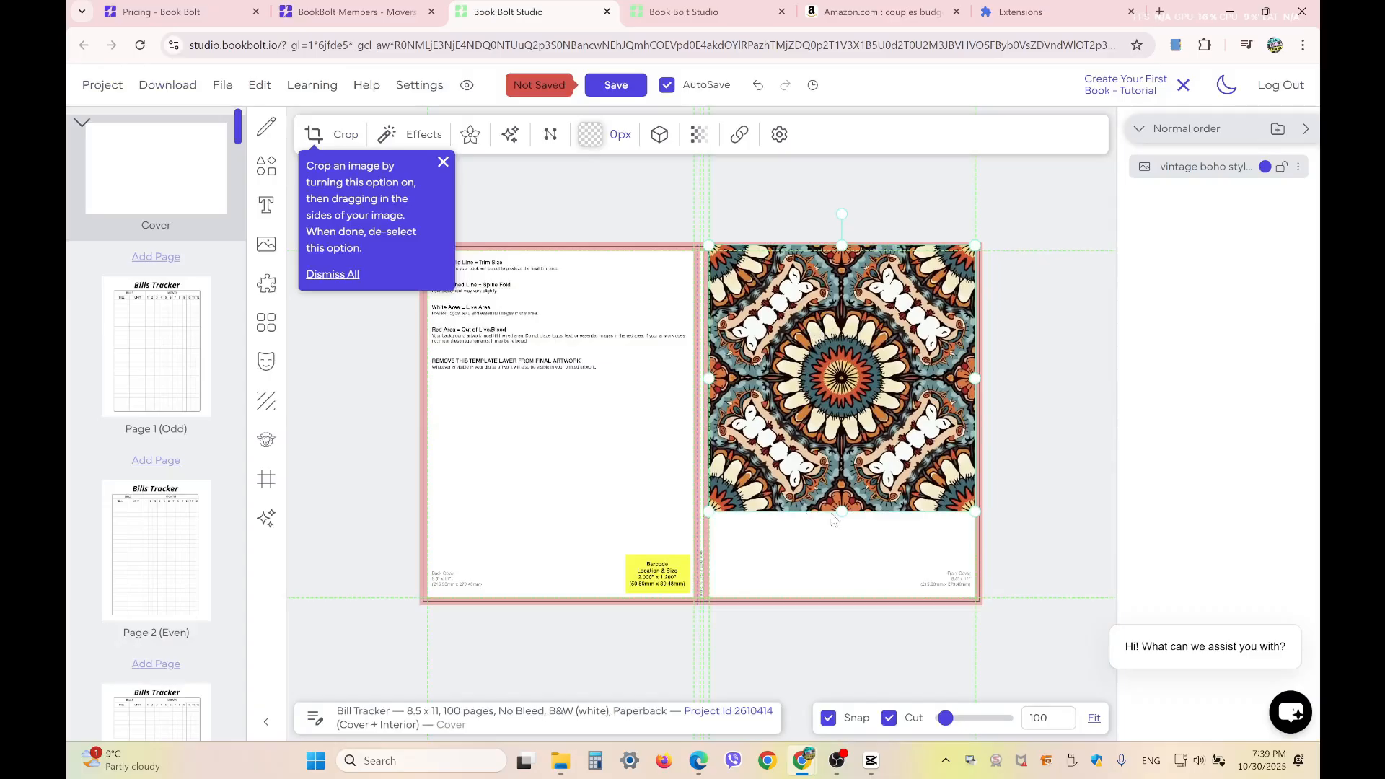
{"action": "left_click_drag", "start_coordinate": [845, 513], "coordinate": [852, 604]}
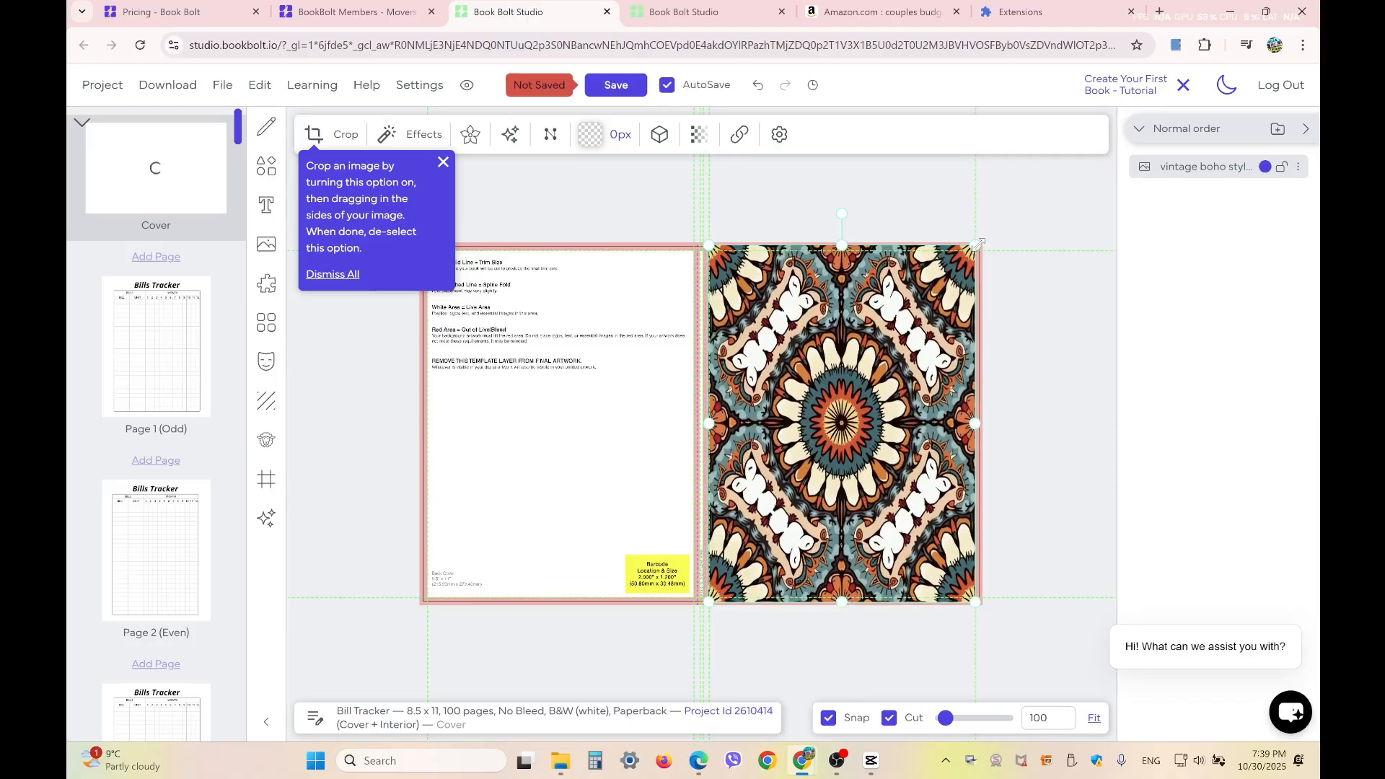
{"action": "left_click_drag", "start_coordinate": [980, 245], "coordinate": [988, 236]}
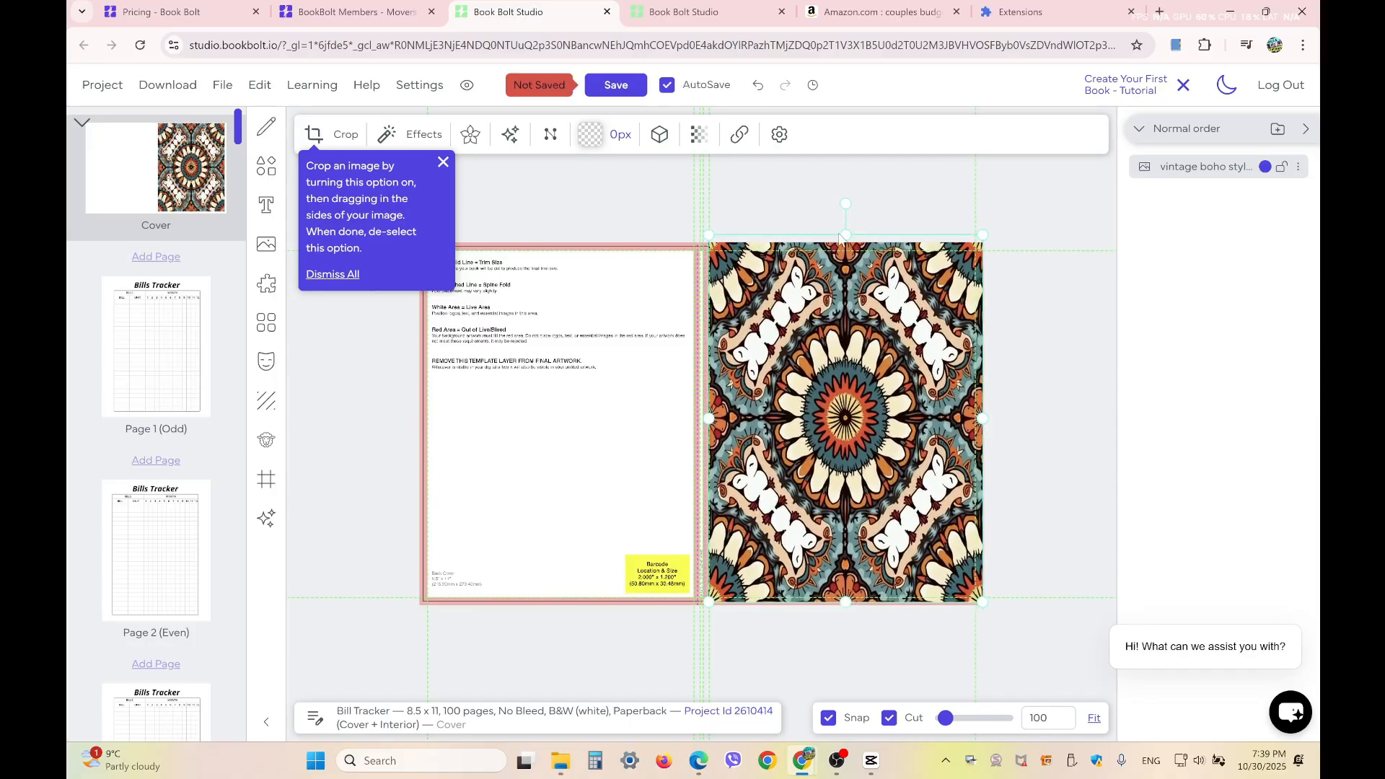
{"action": "left_click_drag", "start_coordinate": [847, 231], "coordinate": [846, 242]}
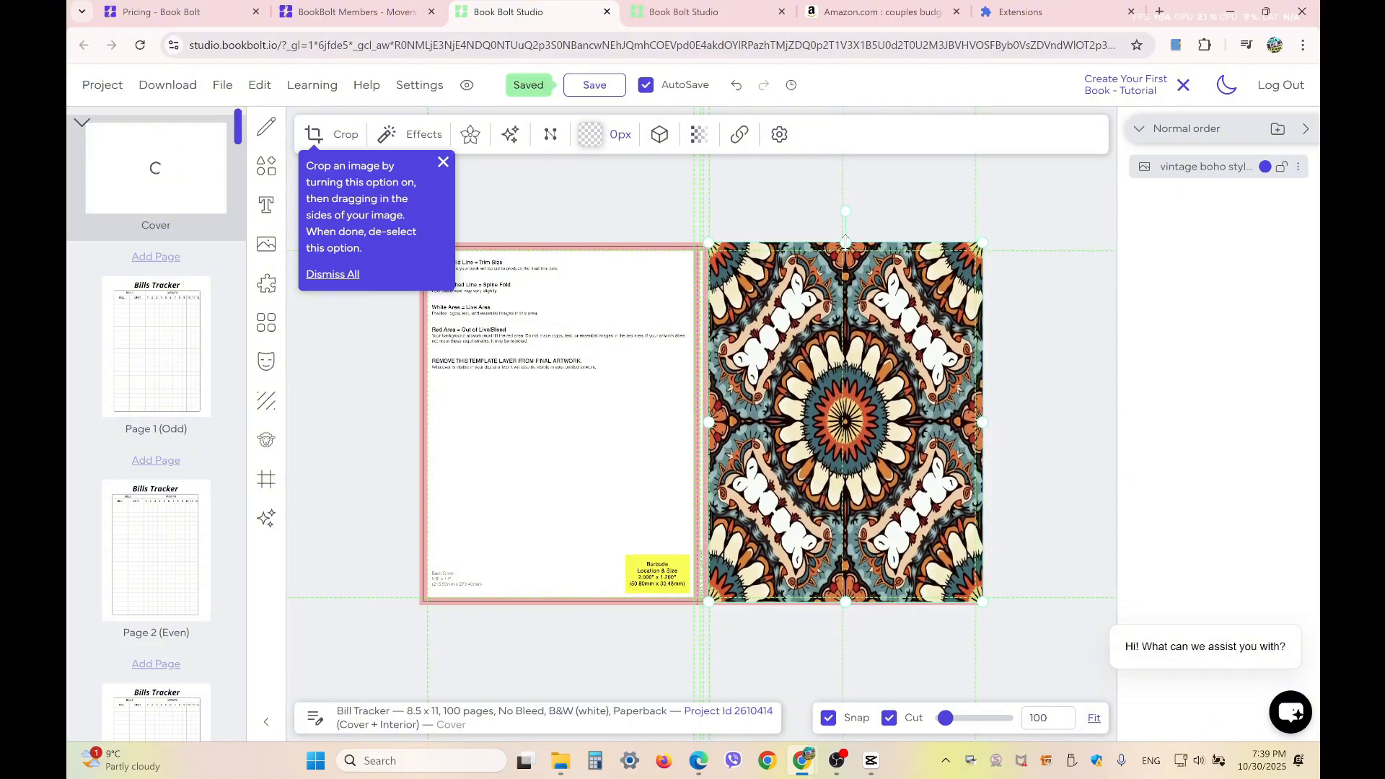
{"action": "left_click_drag", "start_coordinate": [713, 425], "coordinate": [702, 436]}
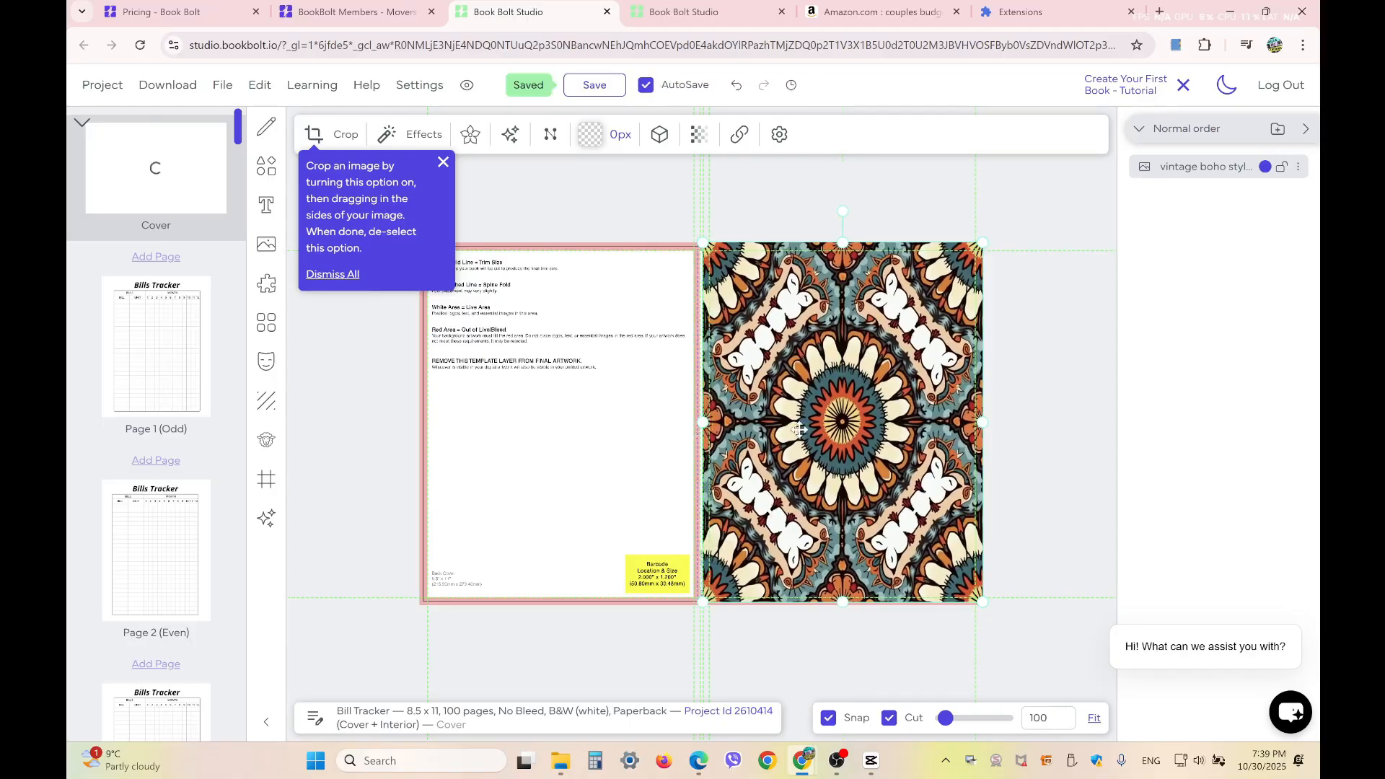
Duplicate the boho pattern image and place the copy over the back cover, meeting the original at the spine
{"action": "left_click", "coordinate": [523, 371]}
{"action": "left_click_drag", "start_coordinate": [759, 404], "coordinate": [559, 430]}
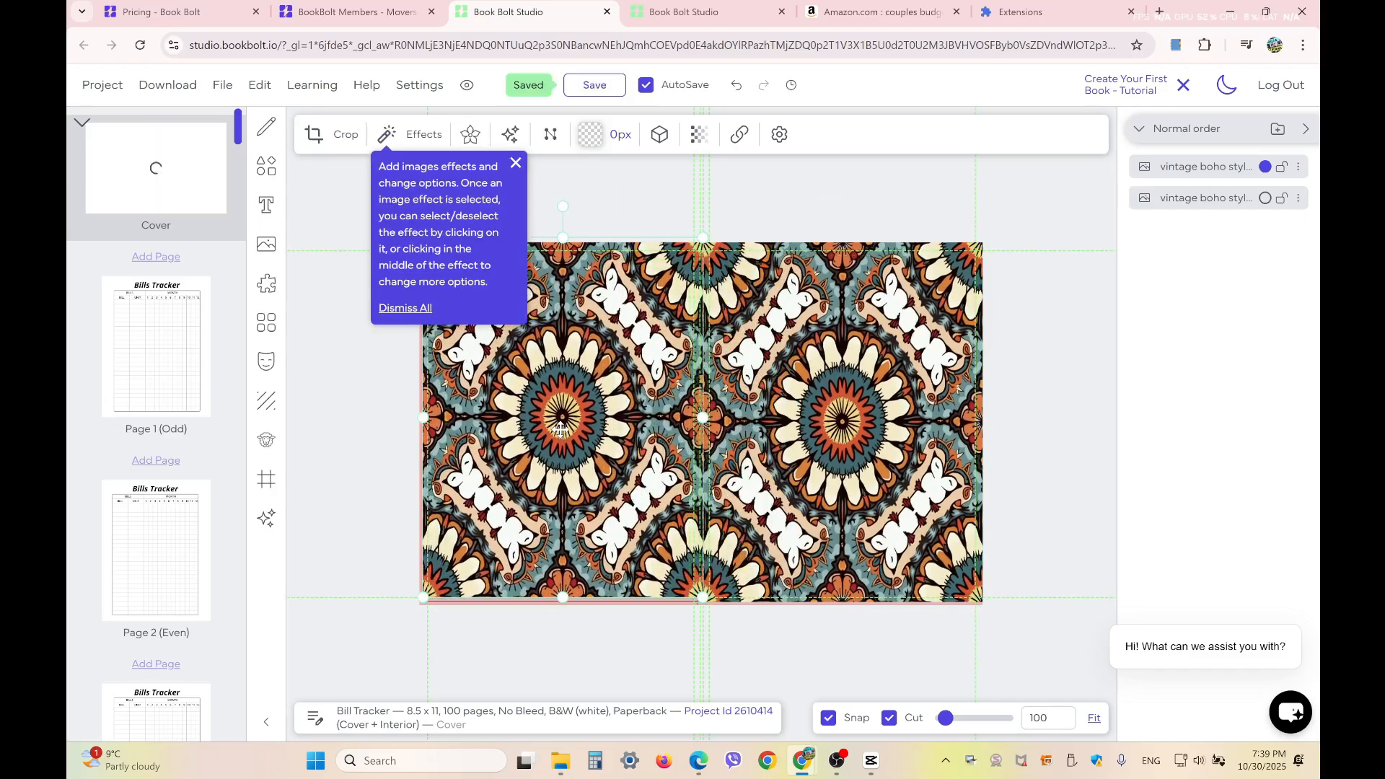
{"action": "left_click", "coordinate": [1069, 401]}
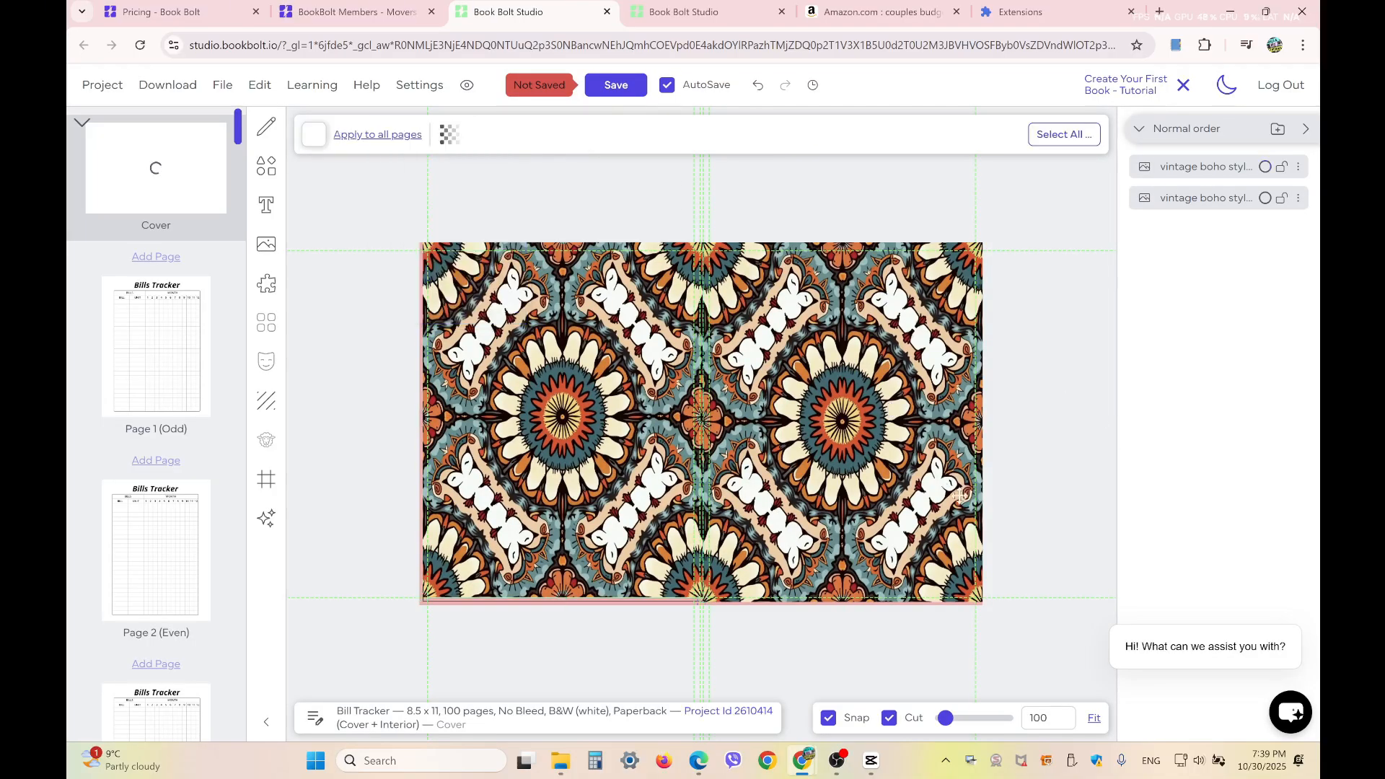
{"action": "left_click", "coordinate": [862, 426]}
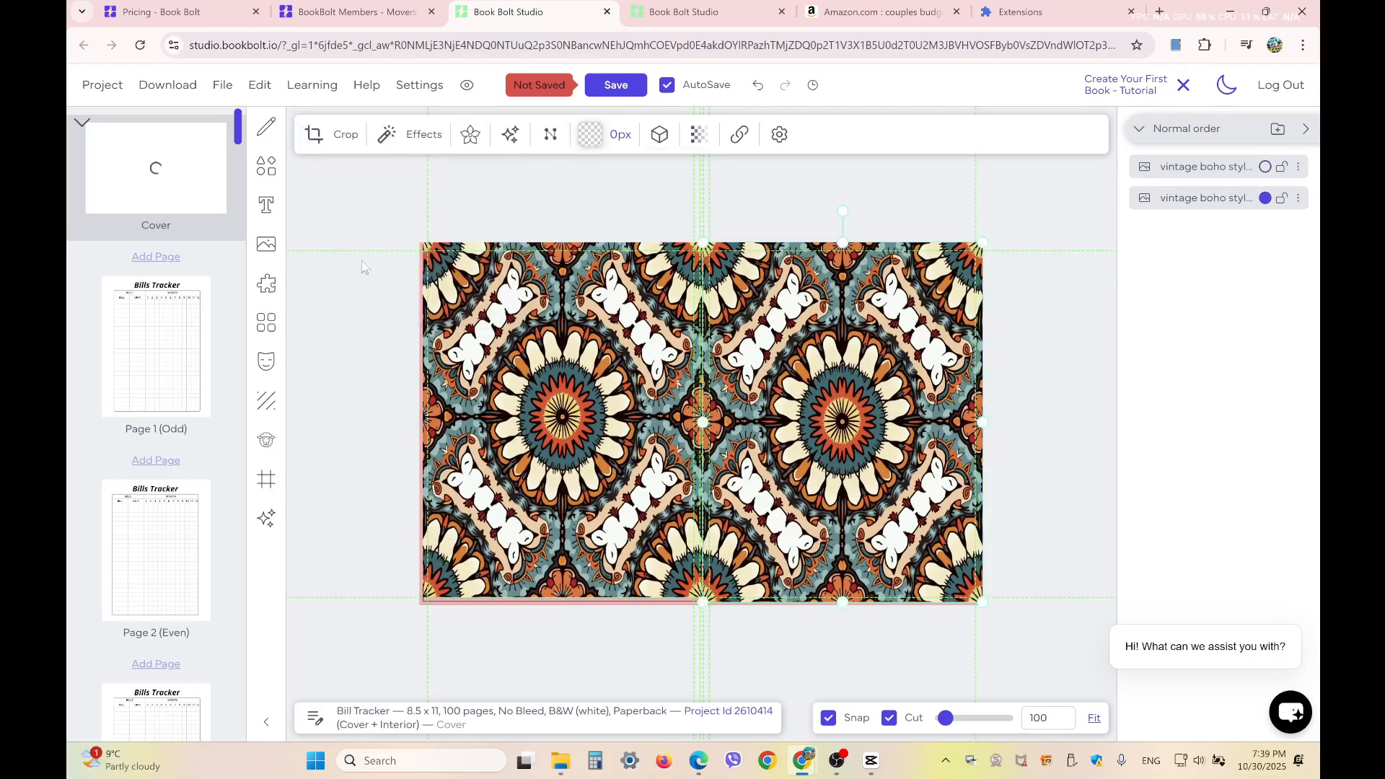
Add a black rounded rectangle, flatten it into a wide banner and place it on the upper part of the front cover
{"action": "left_click", "coordinate": [267, 171]}
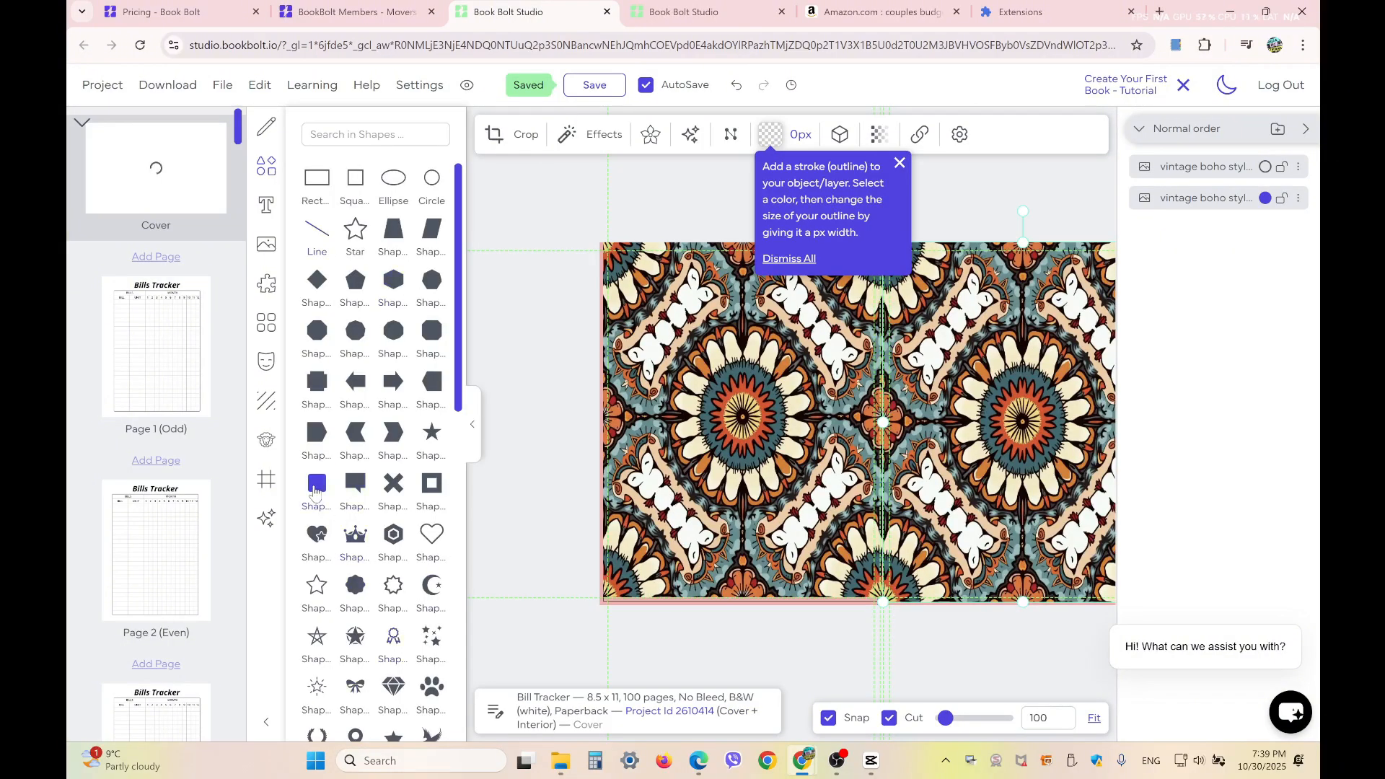
{"action": "left_click", "coordinate": [316, 485]}
{"action": "left_click_drag", "start_coordinate": [934, 411], "coordinate": [1054, 402]}
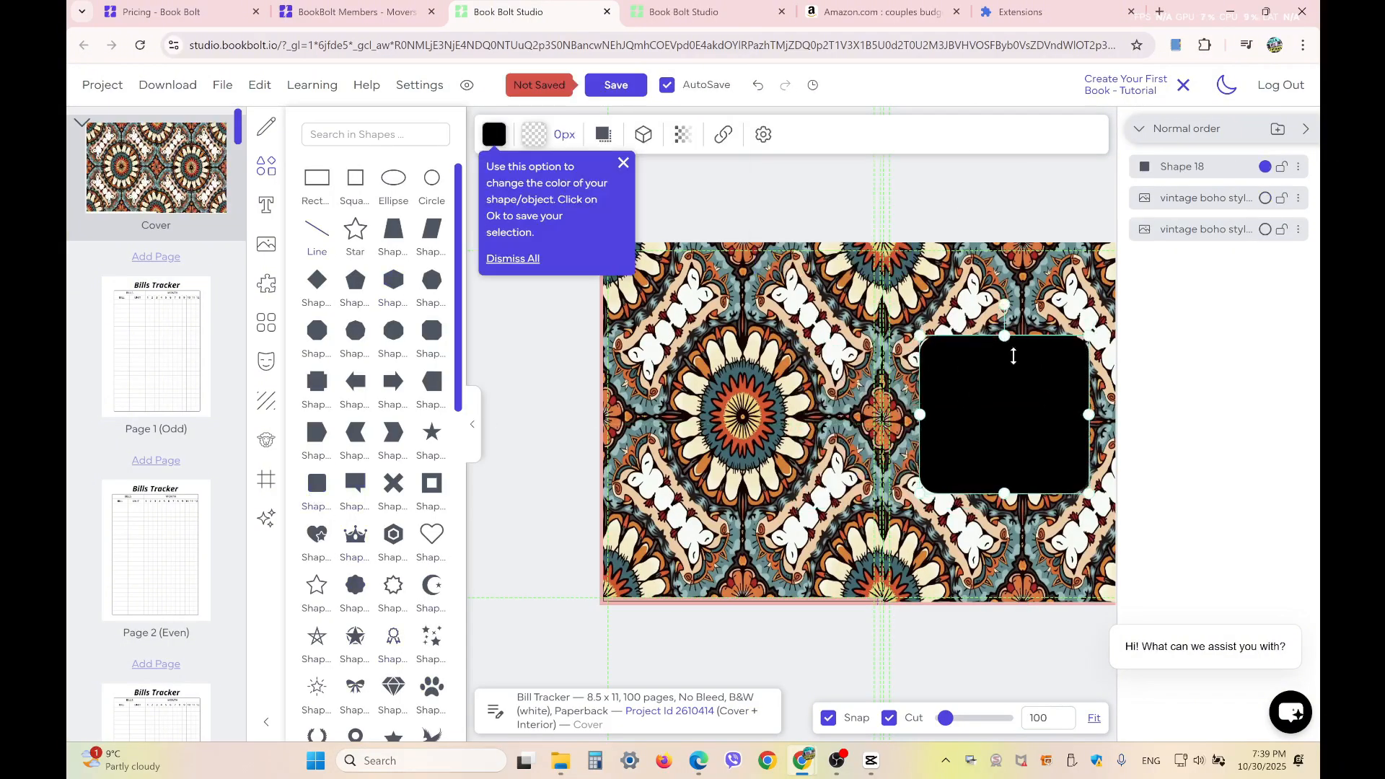
{"action": "left_click_drag", "start_coordinate": [1014, 357], "coordinate": [1040, 402]}
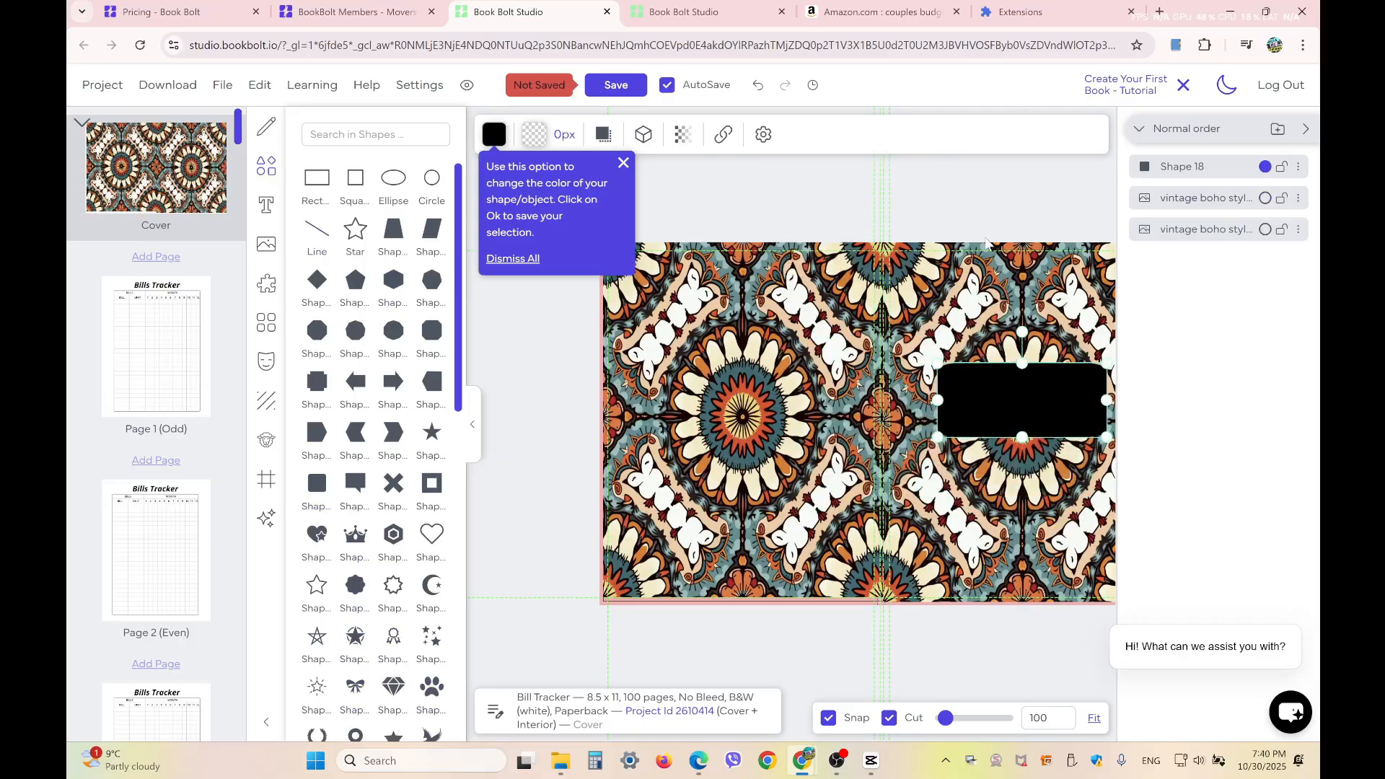
{"action": "left_click_drag", "start_coordinate": [977, 205], "coordinate": [913, 207]}
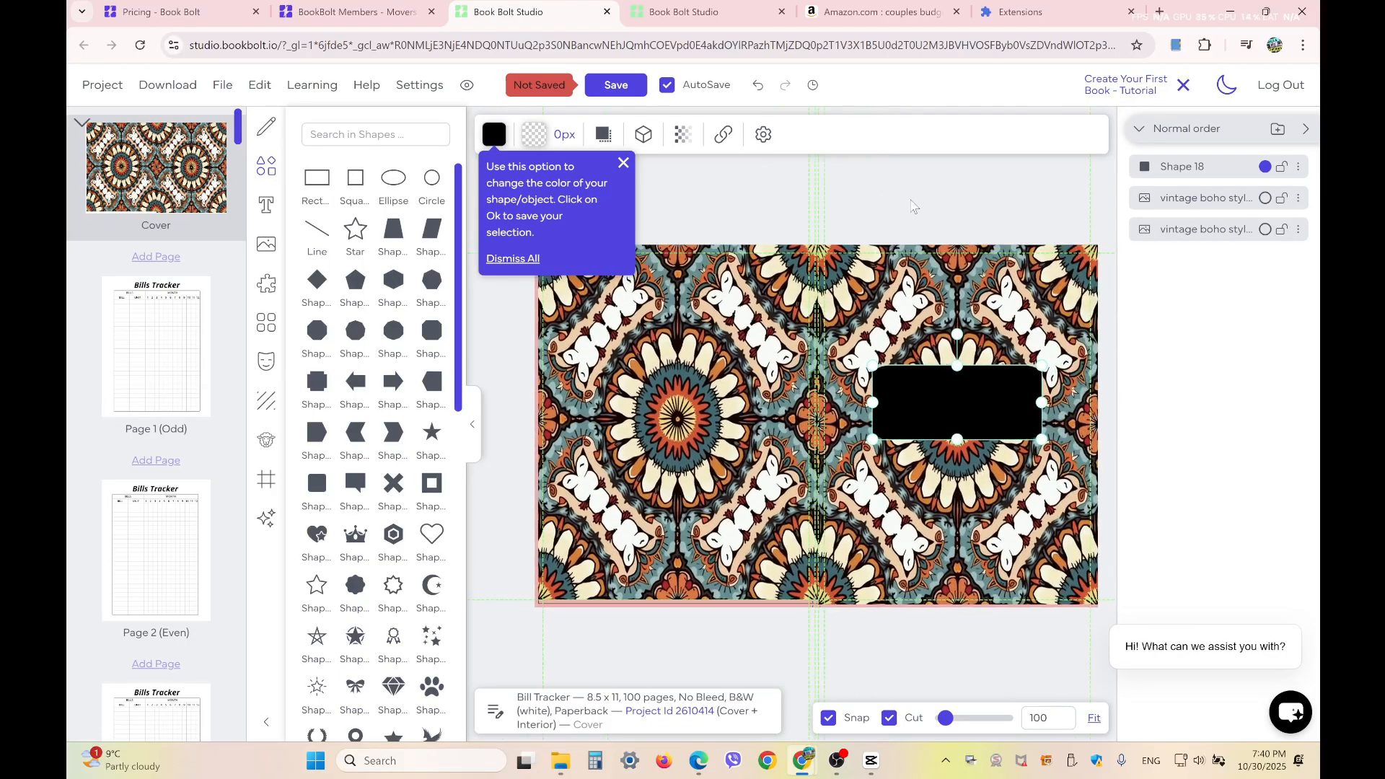
{"action": "left_click_drag", "start_coordinate": [950, 409], "coordinate": [952, 343]}
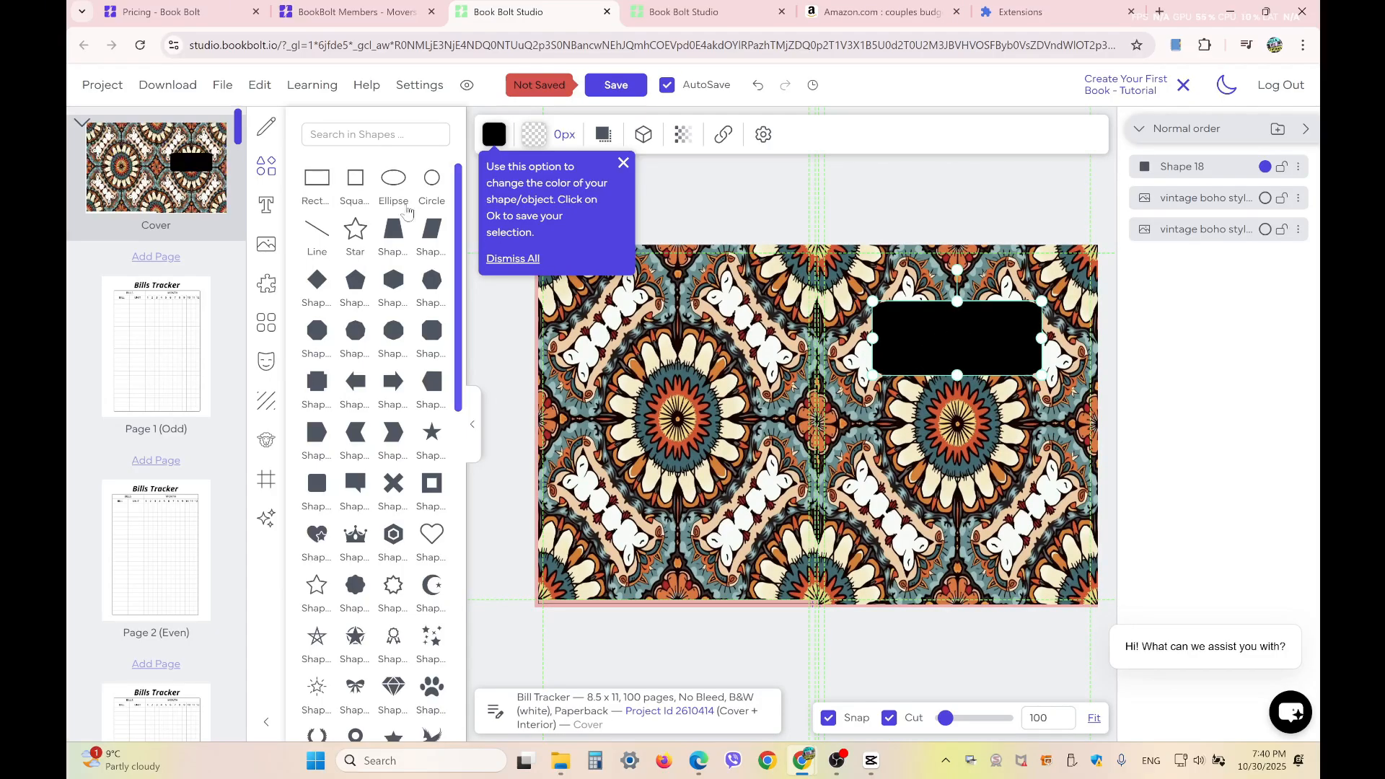
Add a heading, place it over the black banner and set its text color to #fffdfd
{"action": "left_click", "coordinate": [266, 205]}
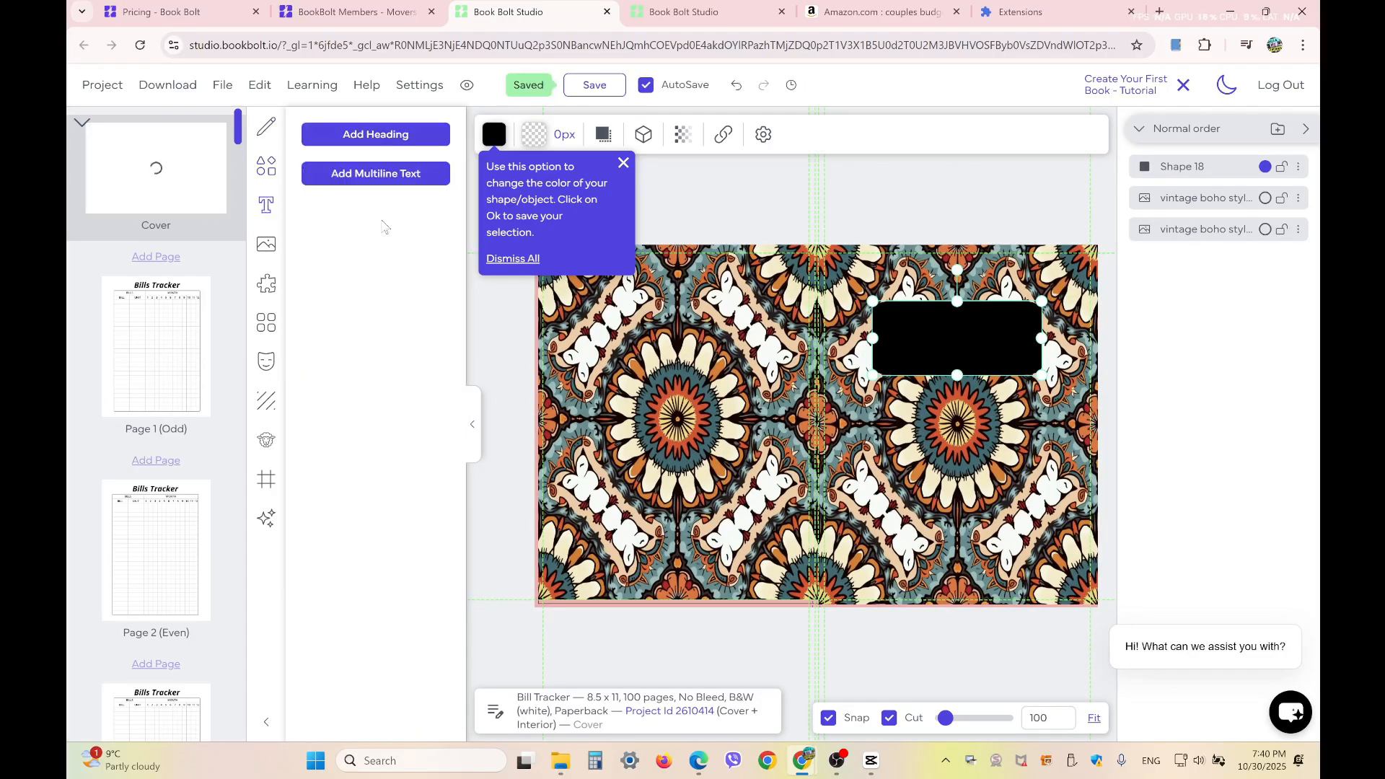
{"action": "left_click", "coordinate": [376, 136]}
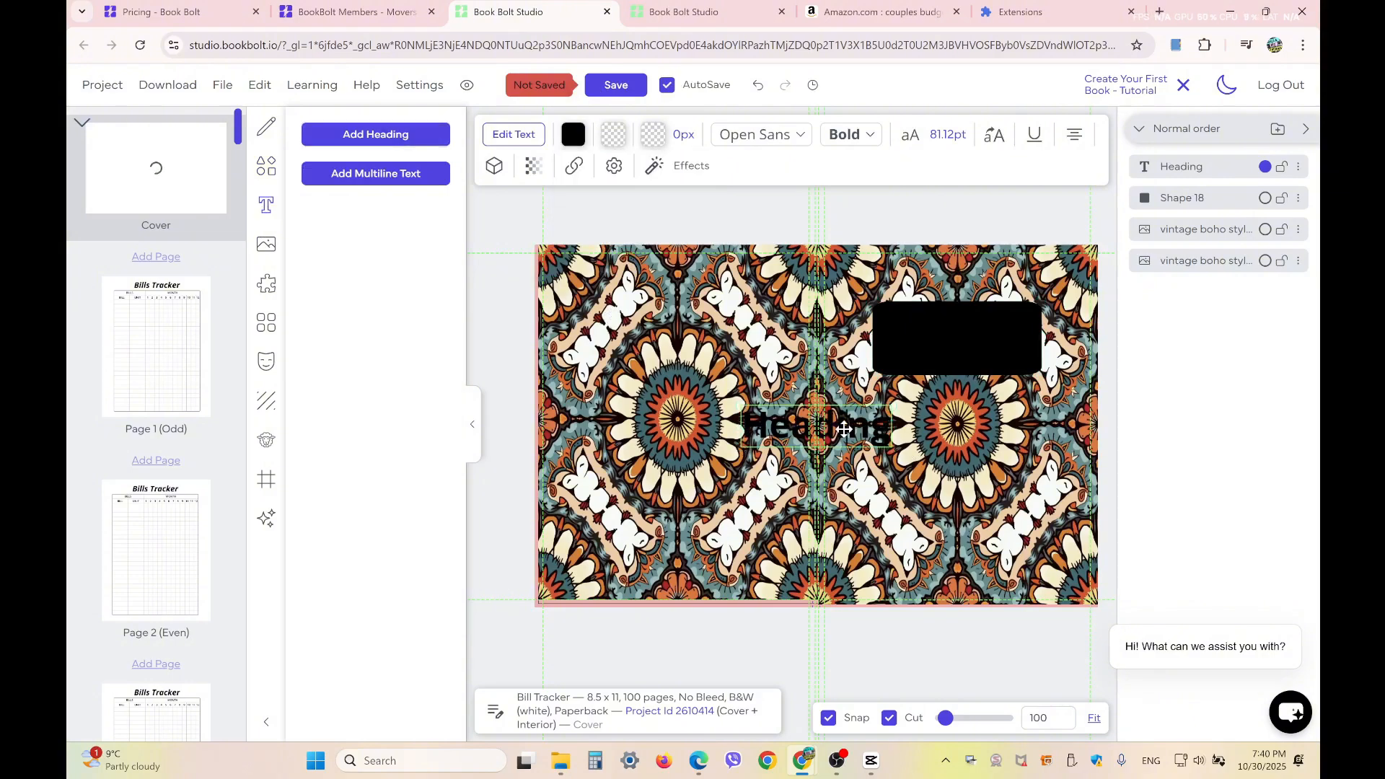
{"action": "left_click_drag", "start_coordinate": [845, 430], "coordinate": [962, 342]}
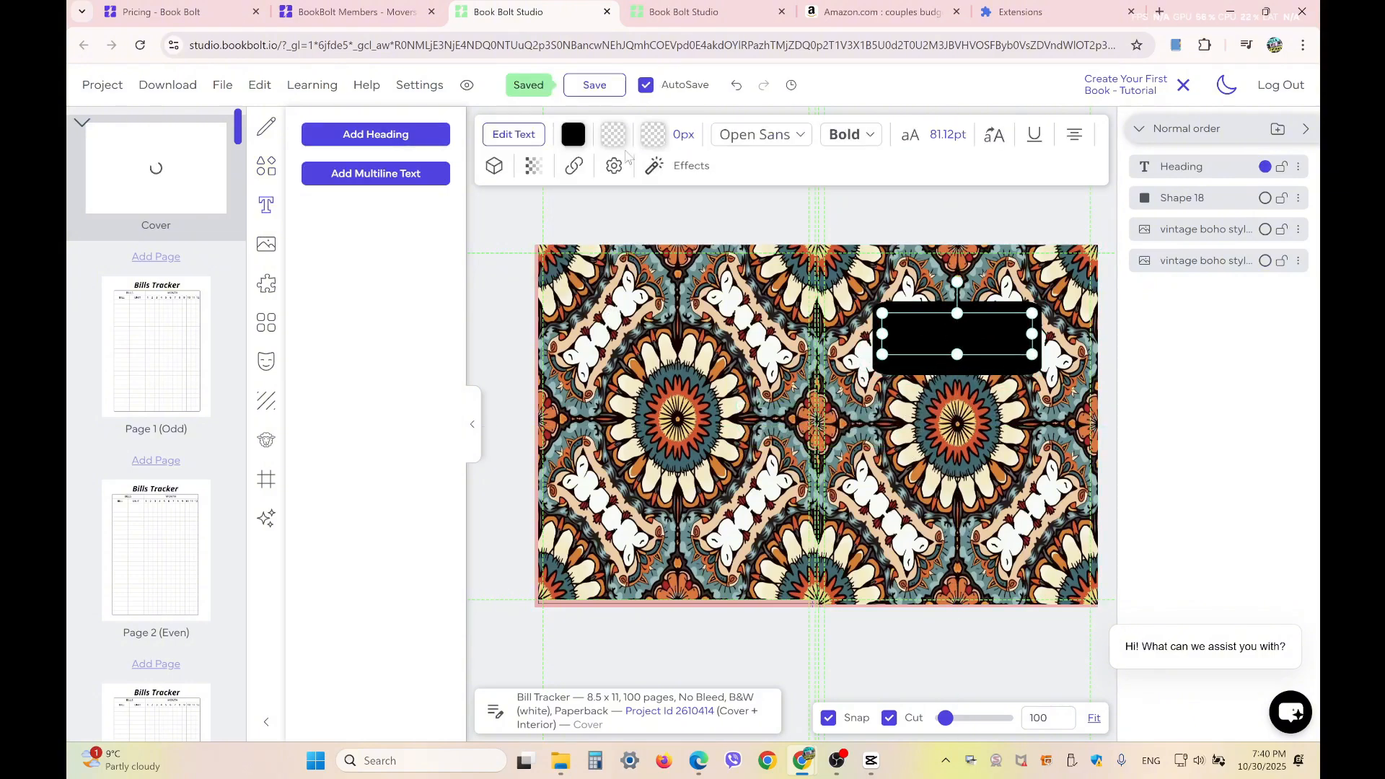
{"action": "left_click", "coordinate": [573, 135]}
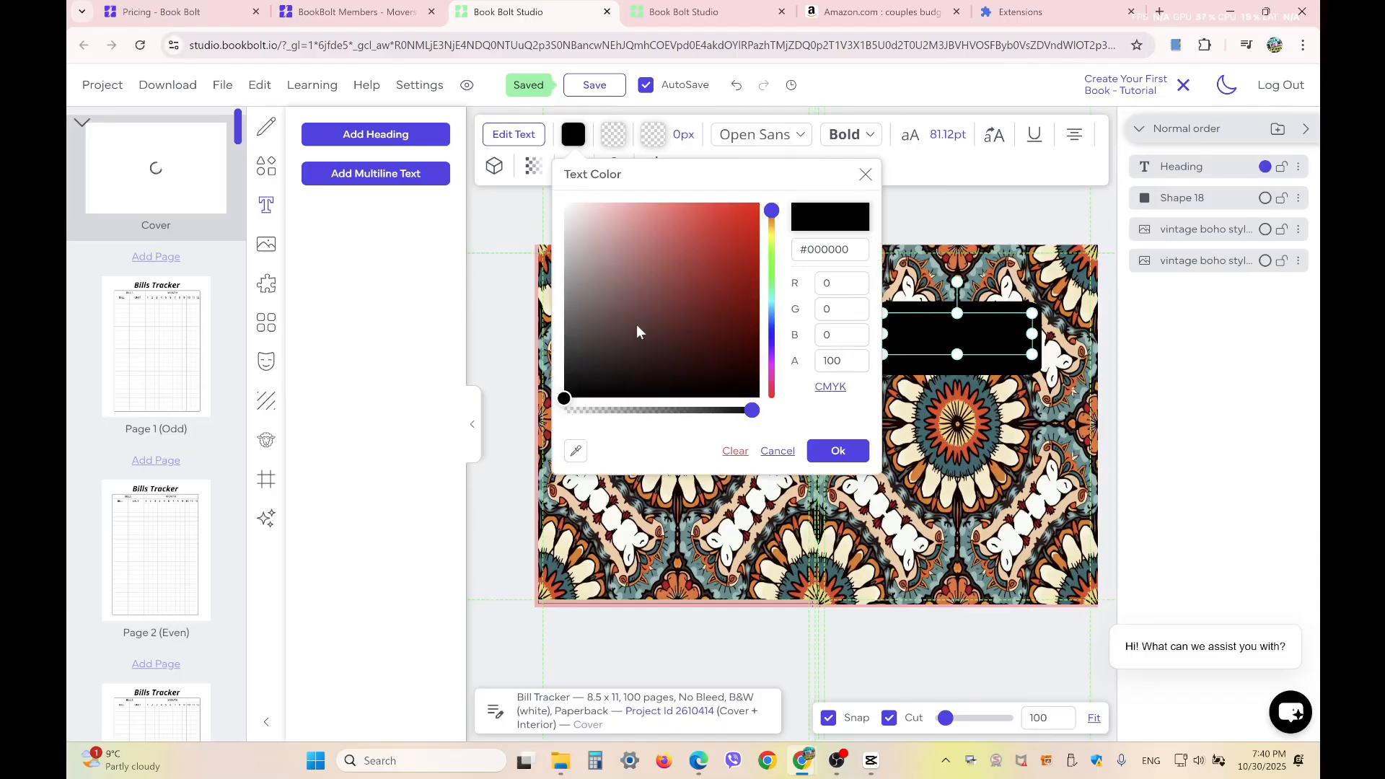
{"action": "left_click", "coordinate": [566, 203]}
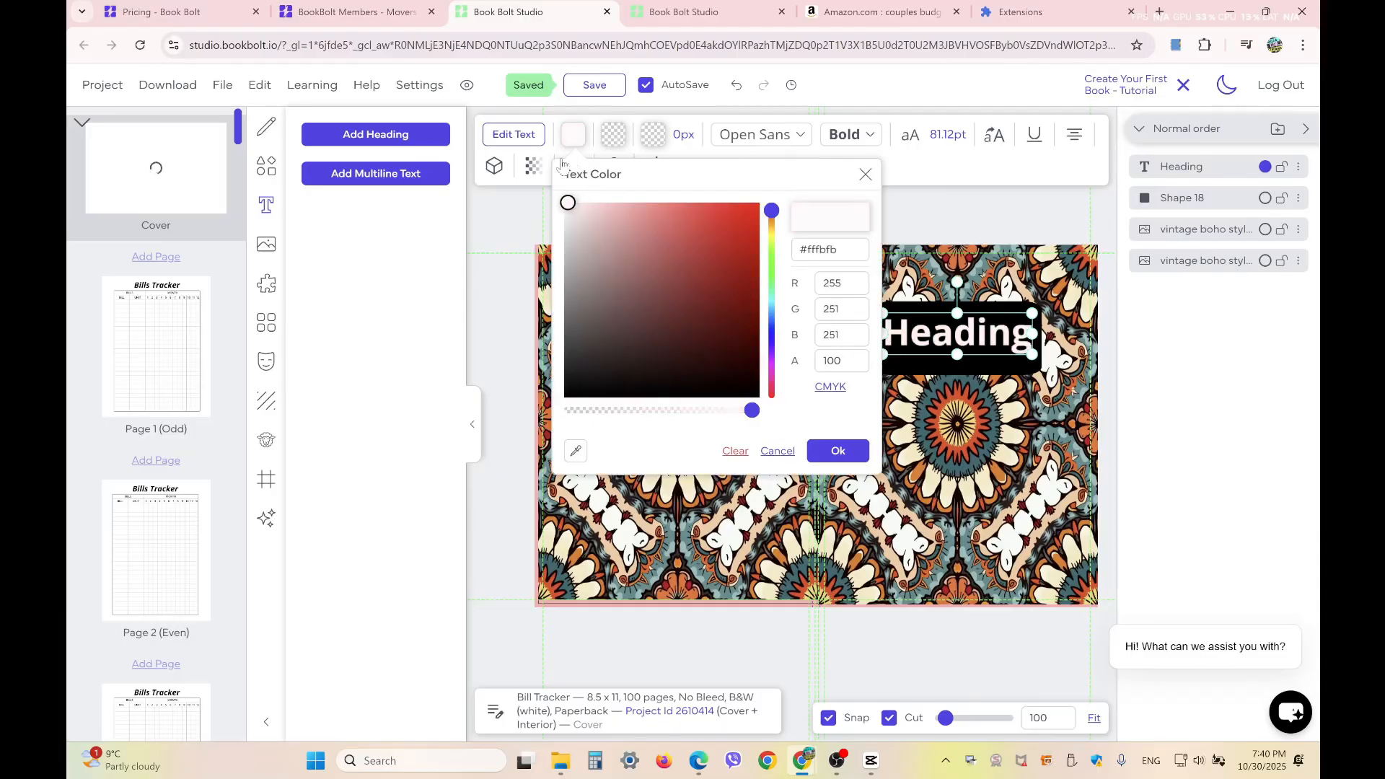
Replace the heading's placeholder text on the banner with "Bill Tracker"
{"action": "double_click", "coordinate": [997, 338]}
{"action": "type", "text": "Bi"}
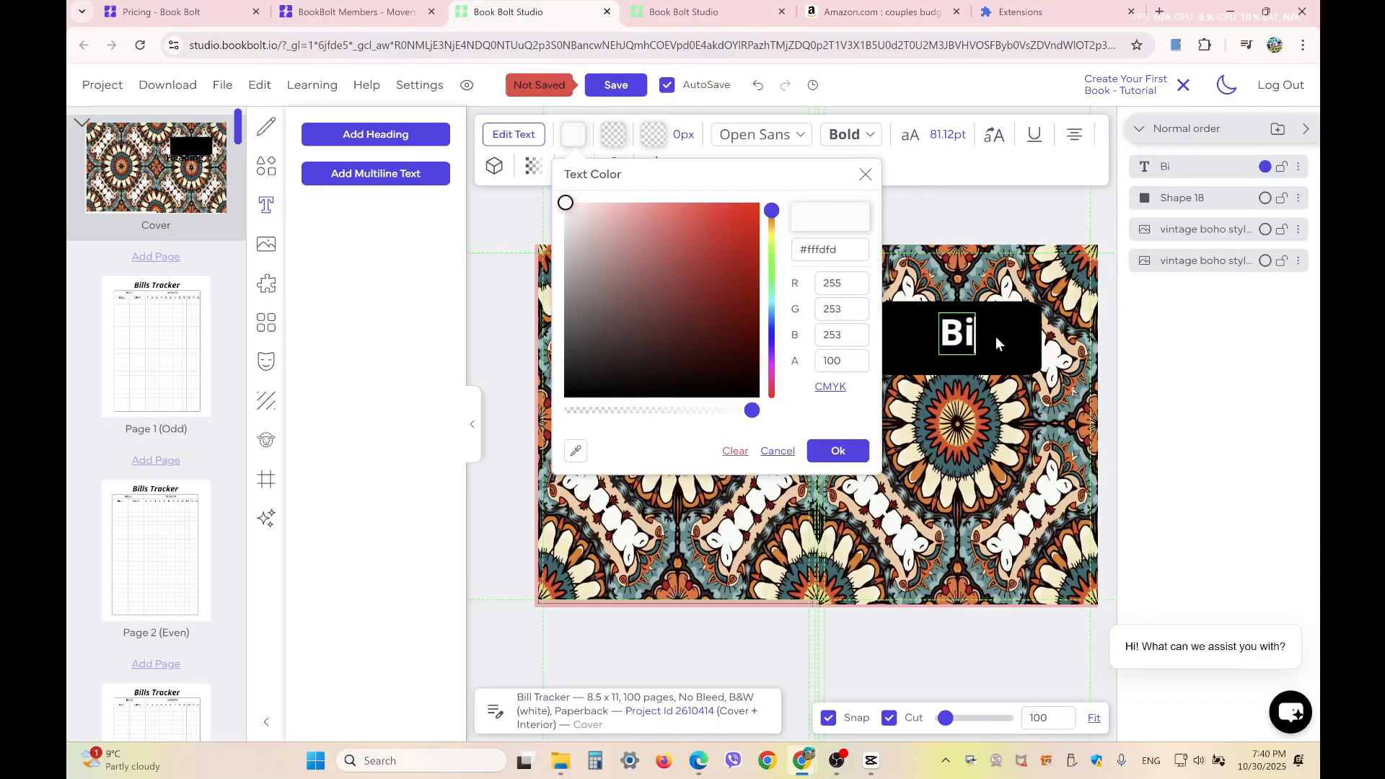
{"action": "type", "text": "ll Tra"}
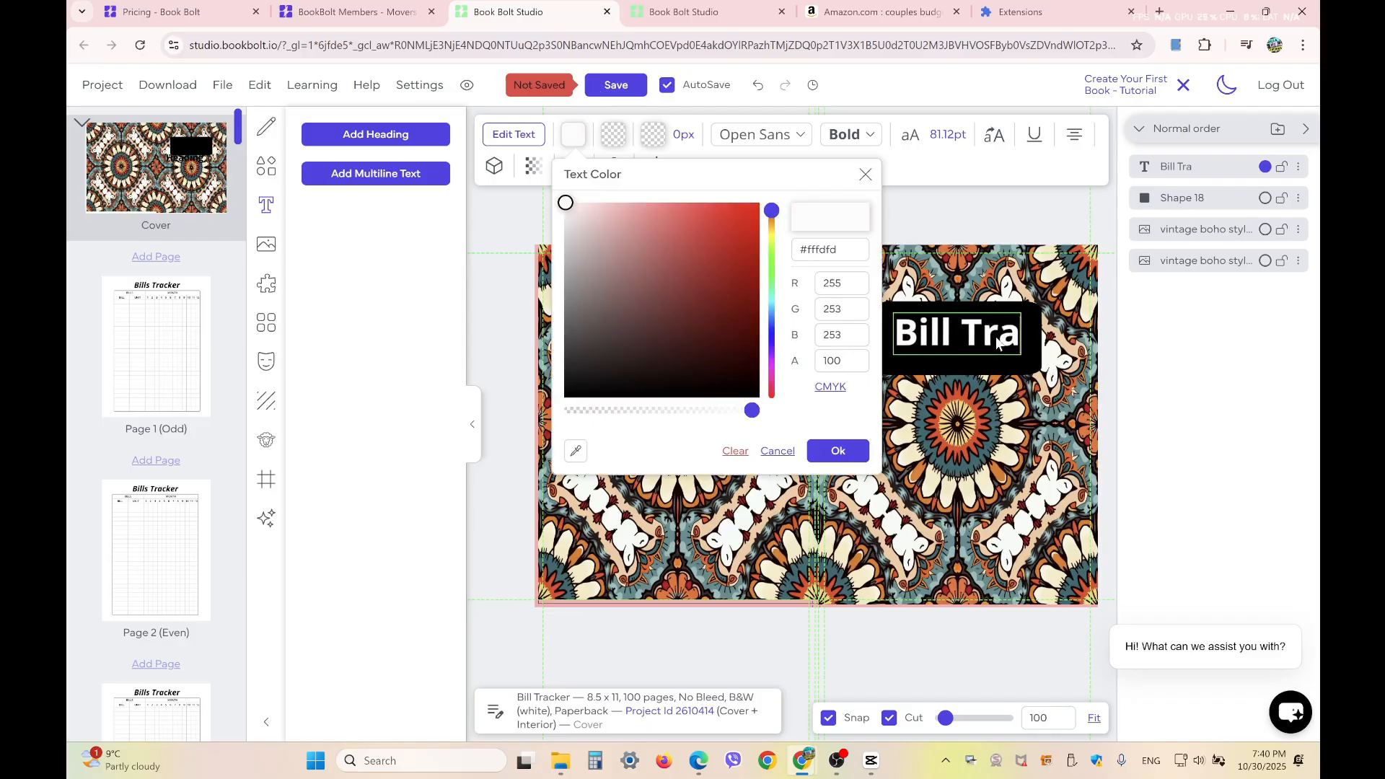
{"action": "type", "text": "cker"}
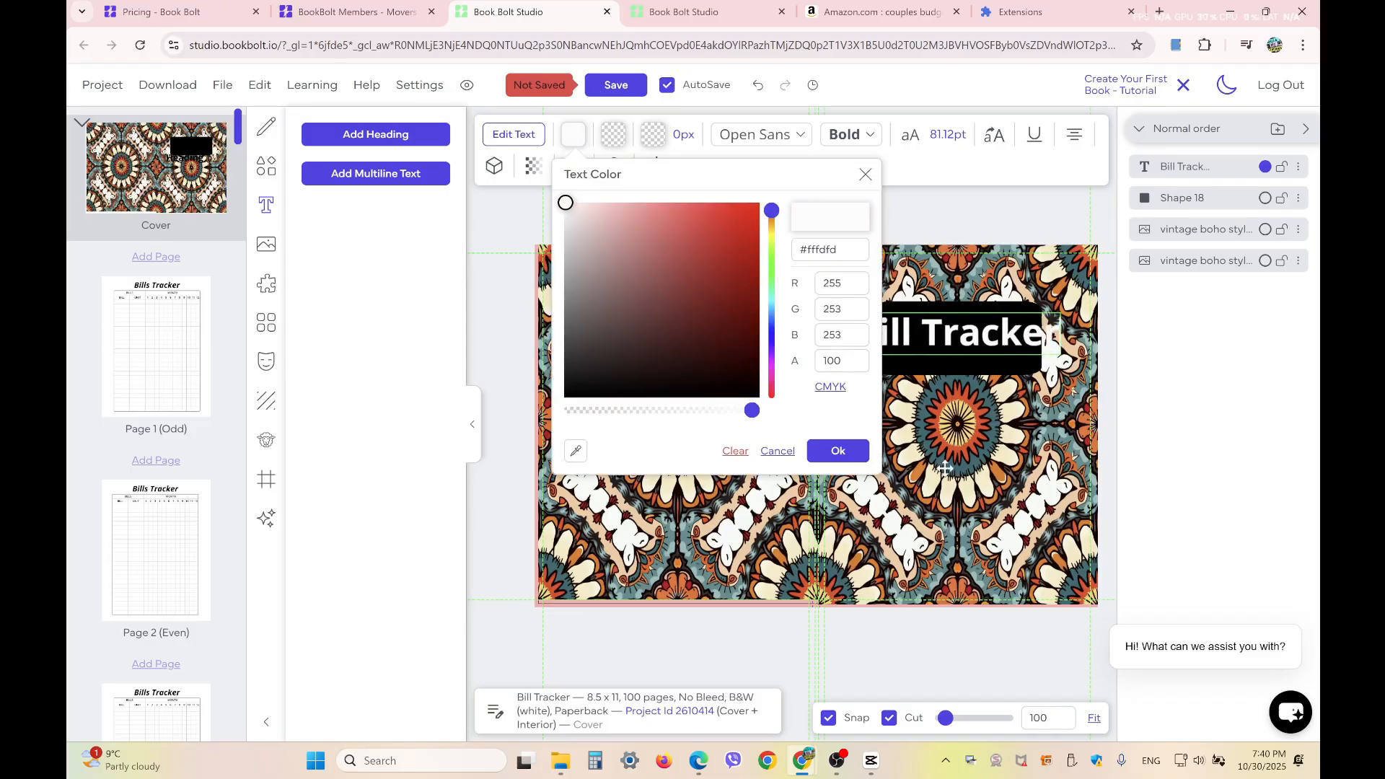
{"action": "left_click", "coordinate": [946, 468]}
Scale the "Bill Tracker" title to about 62 pt within the banner and adjust the banner's height, leaving room below the title
{"action": "left_click", "coordinate": [966, 332]}
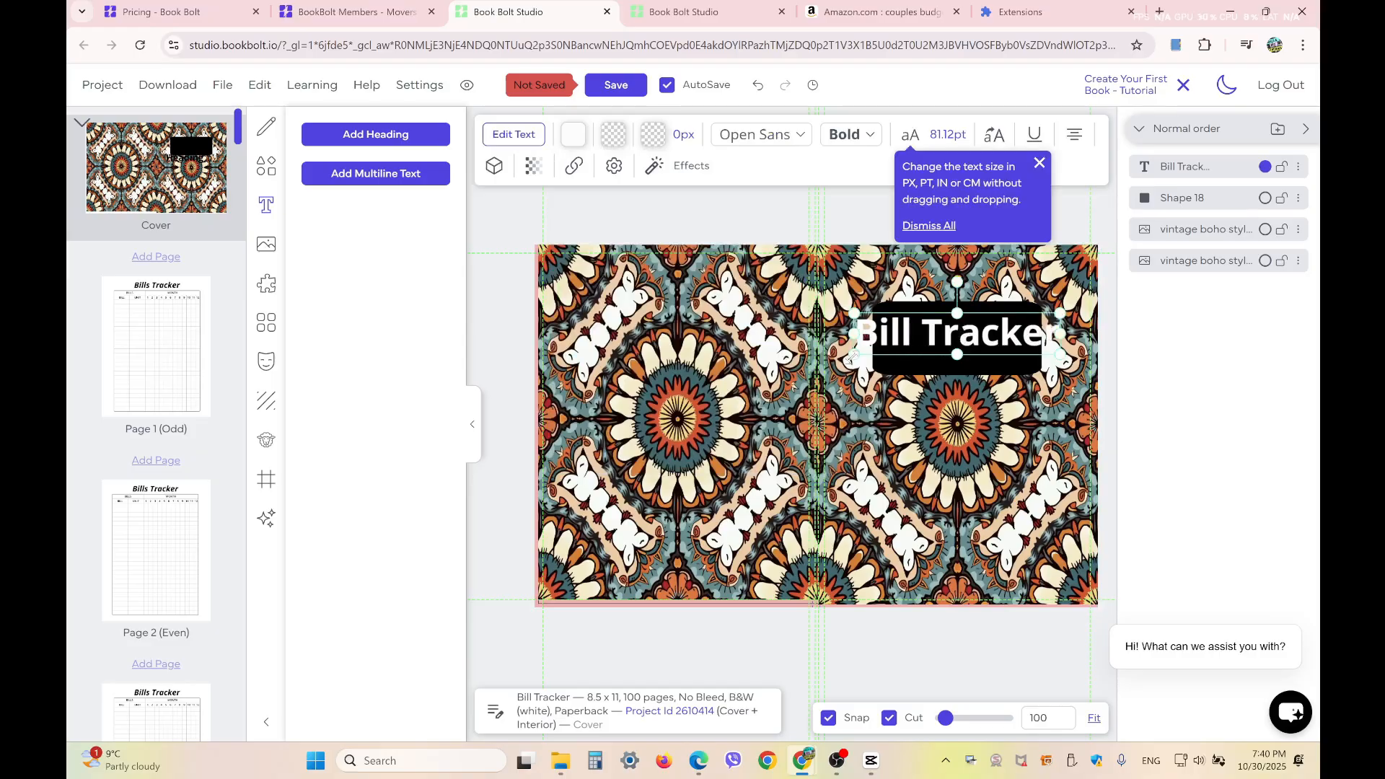
{"action": "left_click_drag", "start_coordinate": [853, 355], "coordinate": [880, 346]}
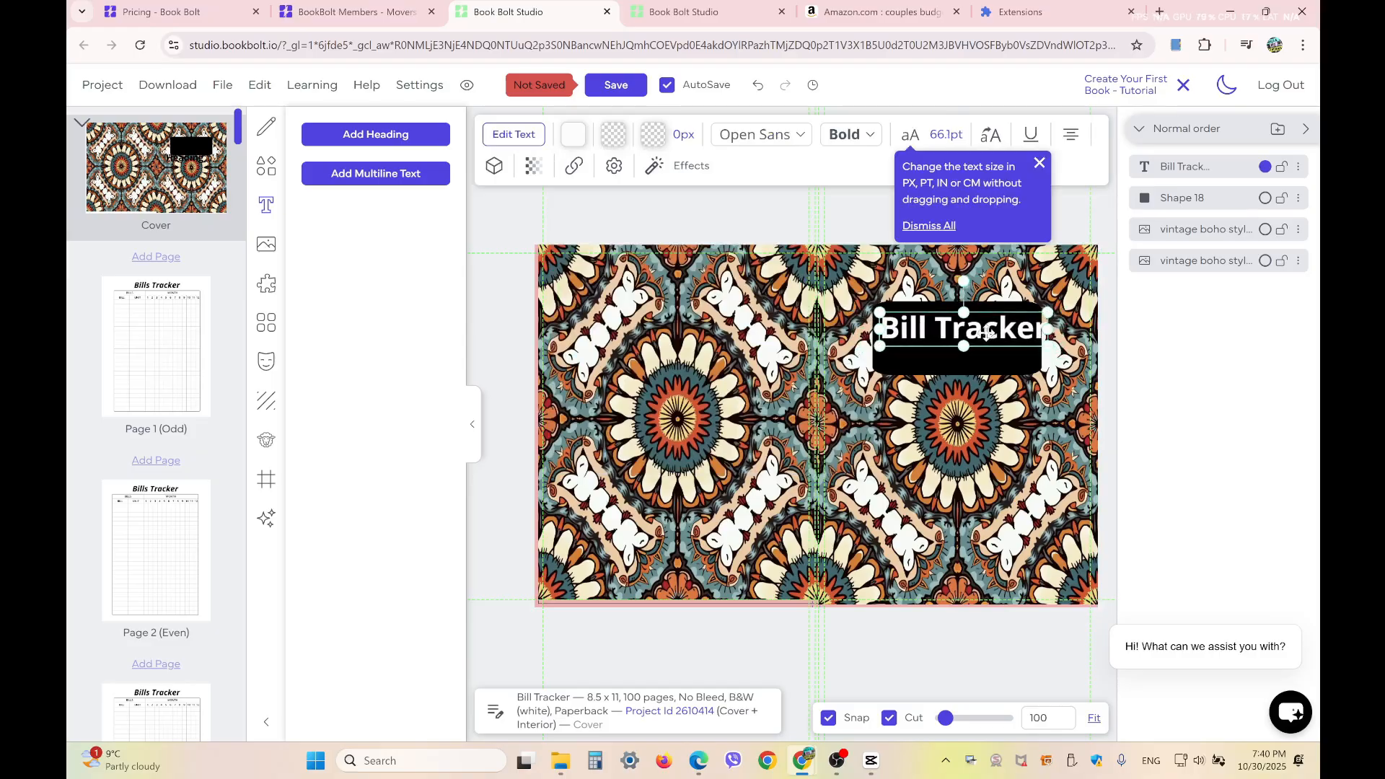
{"action": "left_click_drag", "start_coordinate": [987, 332], "coordinate": [963, 359]}
{"action": "left_click", "coordinate": [958, 370]}
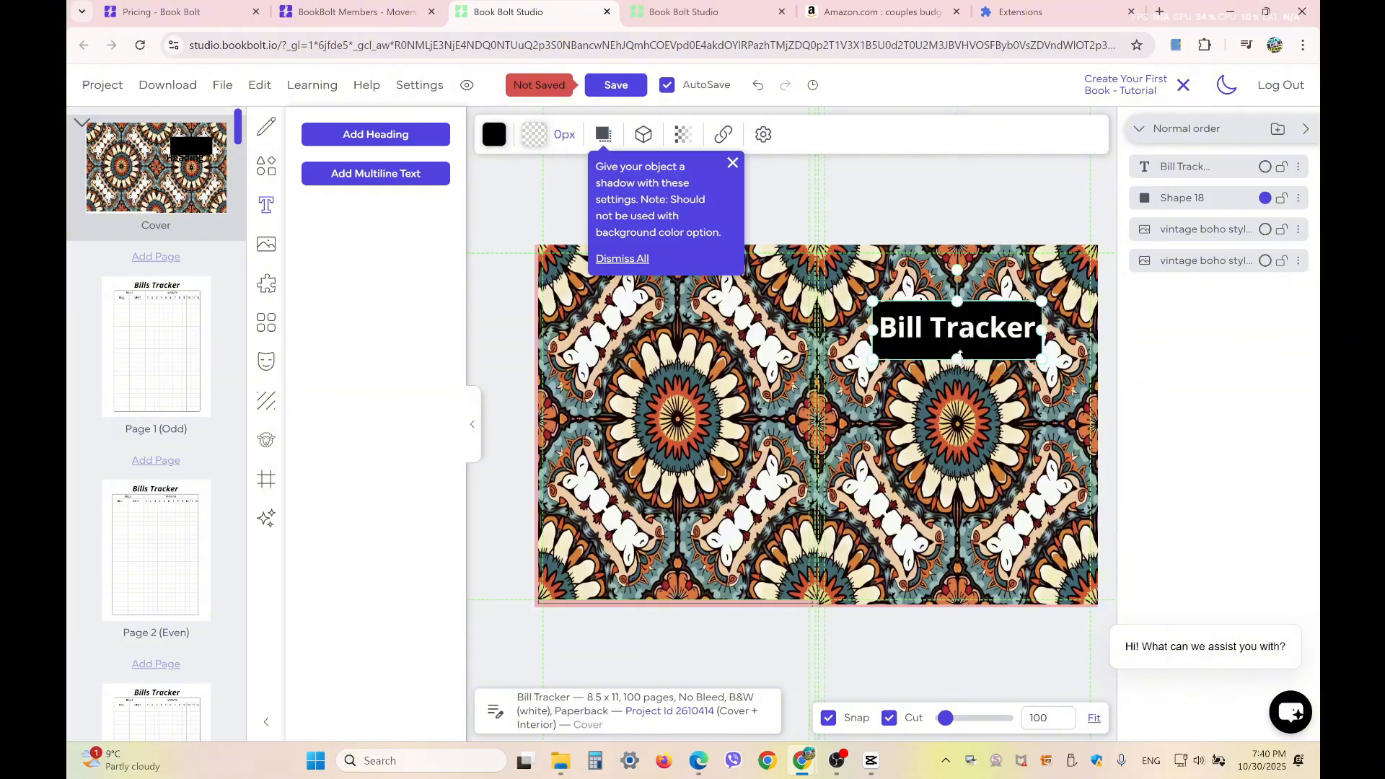
{"action": "left_click_drag", "start_coordinate": [959, 355], "coordinate": [960, 364]}
{"action": "left_click", "coordinate": [970, 324]}
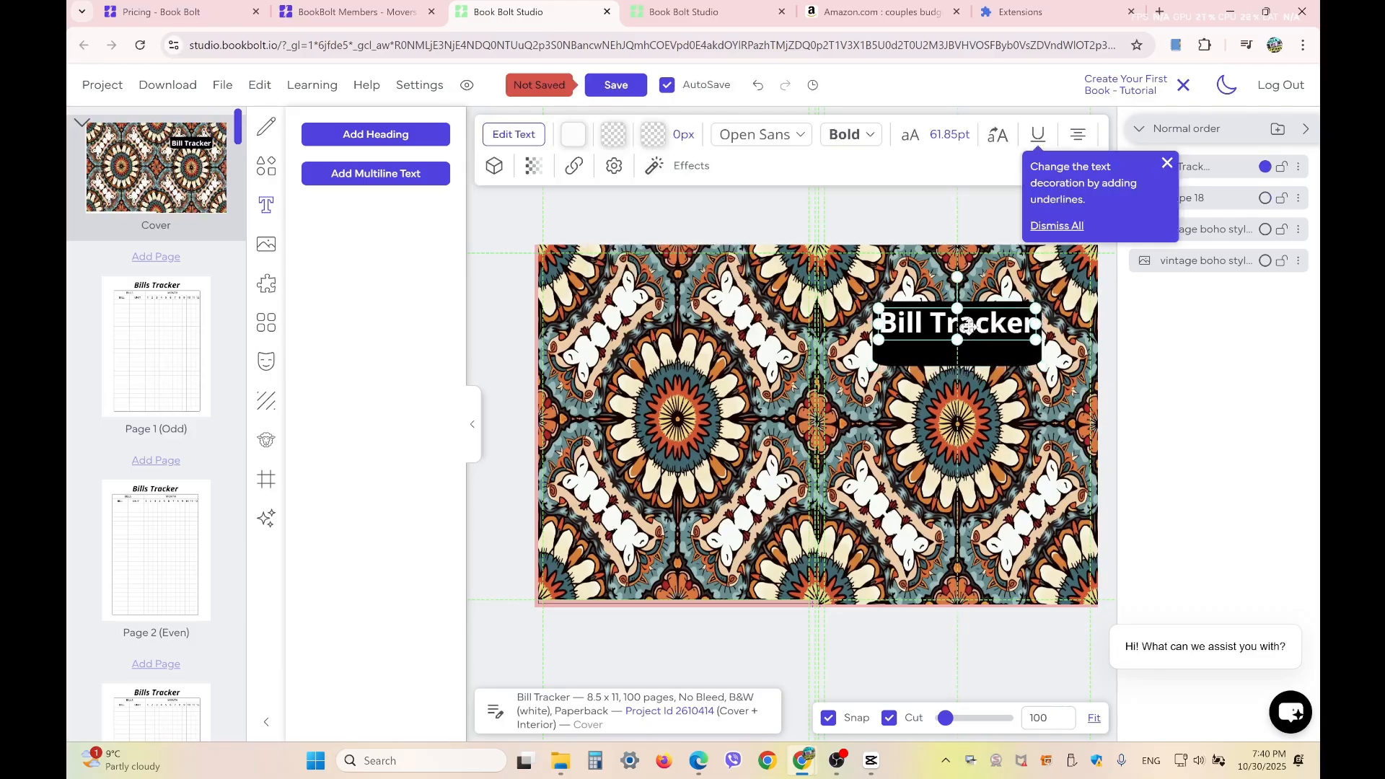
Add a second heading to the cover reading "qoo pages 8,5 x 11 In"
{"action": "left_click", "coordinate": [389, 134]}
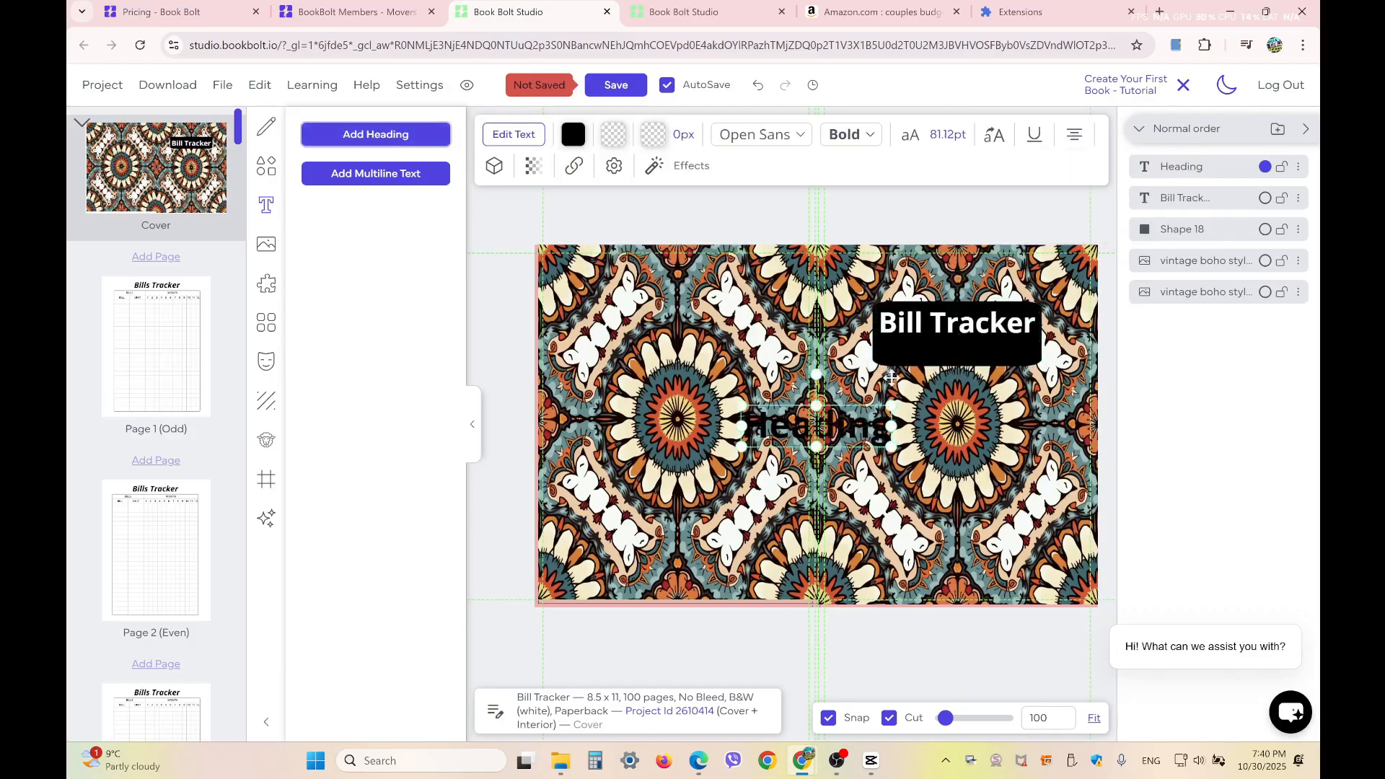
{"action": "double_click", "coordinate": [831, 427]}
{"action": "type", "text": "qoo"}
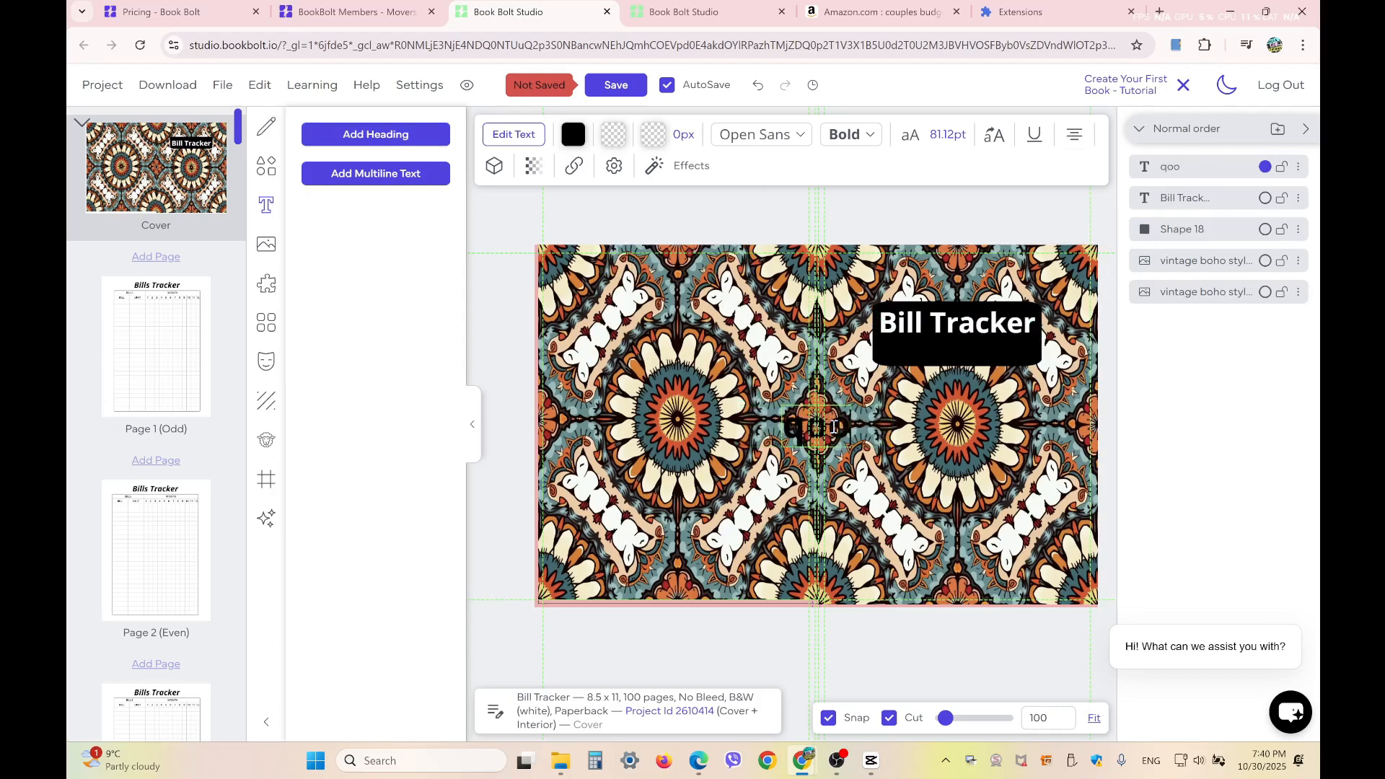
{"action": "type", "text": " pag"}
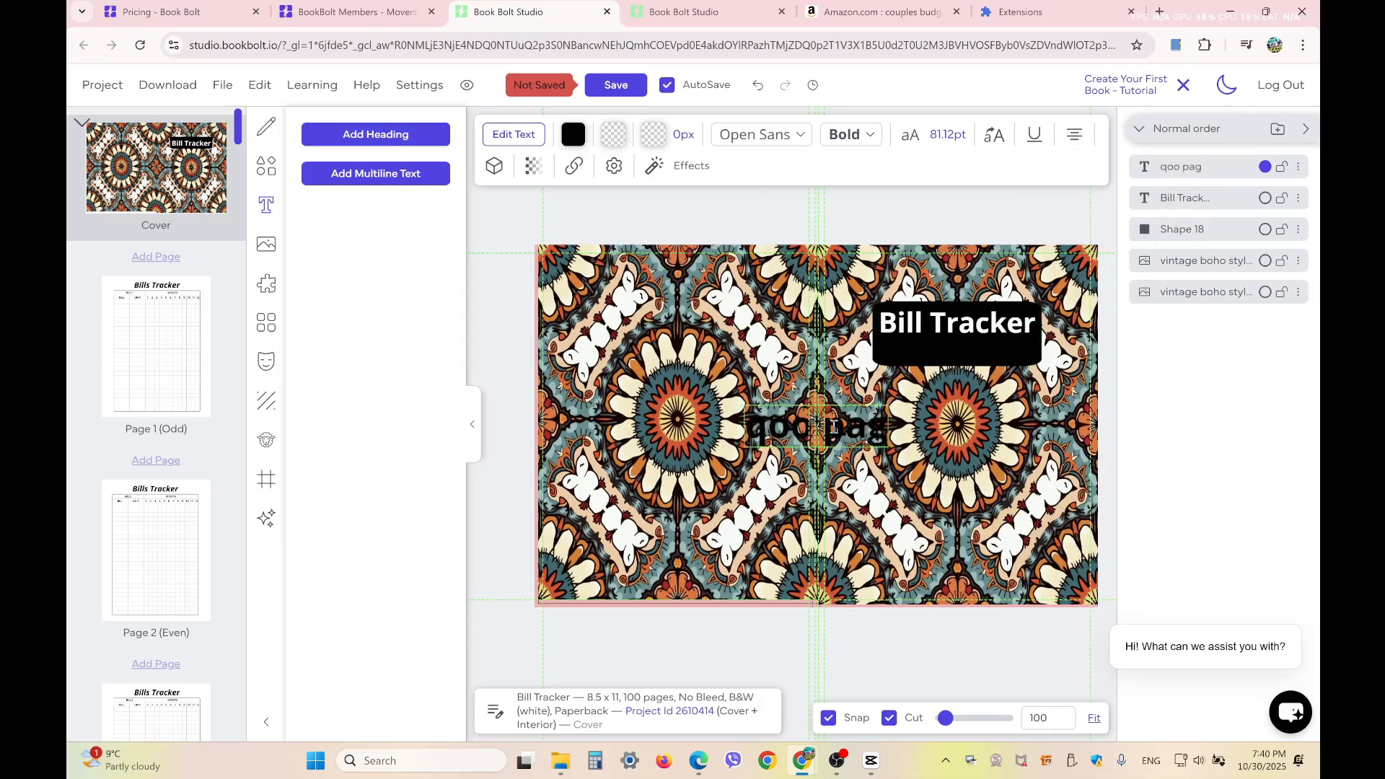
{"action": "type", "text": "es 8."}
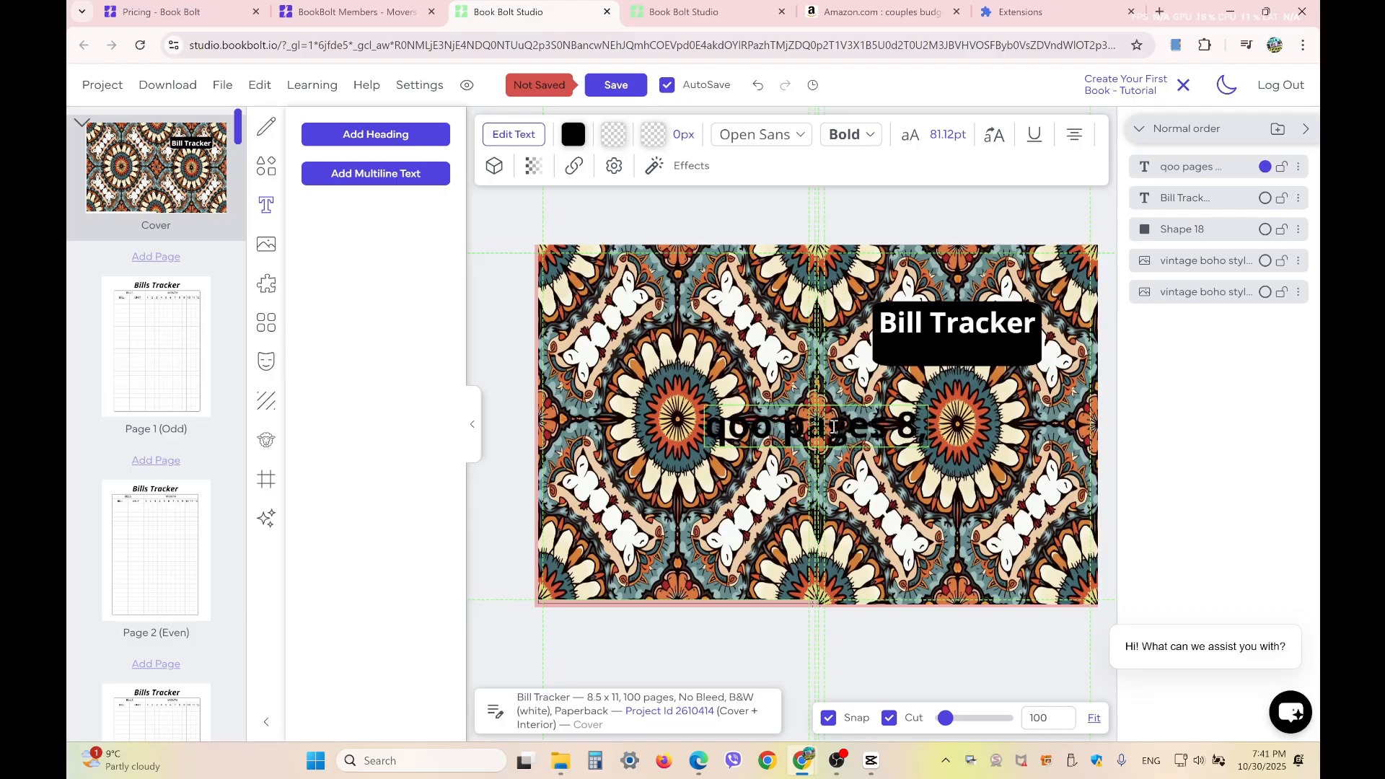
{"action": "type", "text": ",5 x 11"}
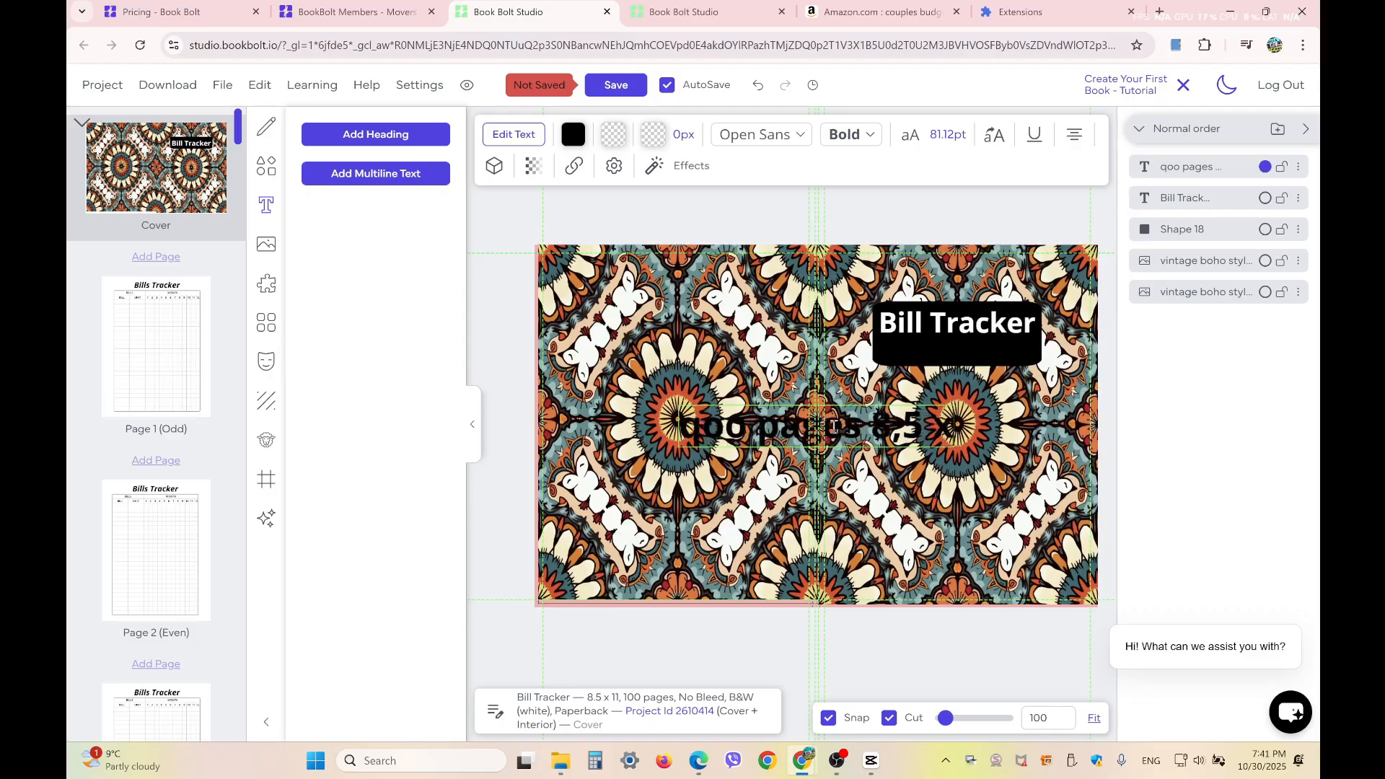
{"action": "type", "text": " i"}
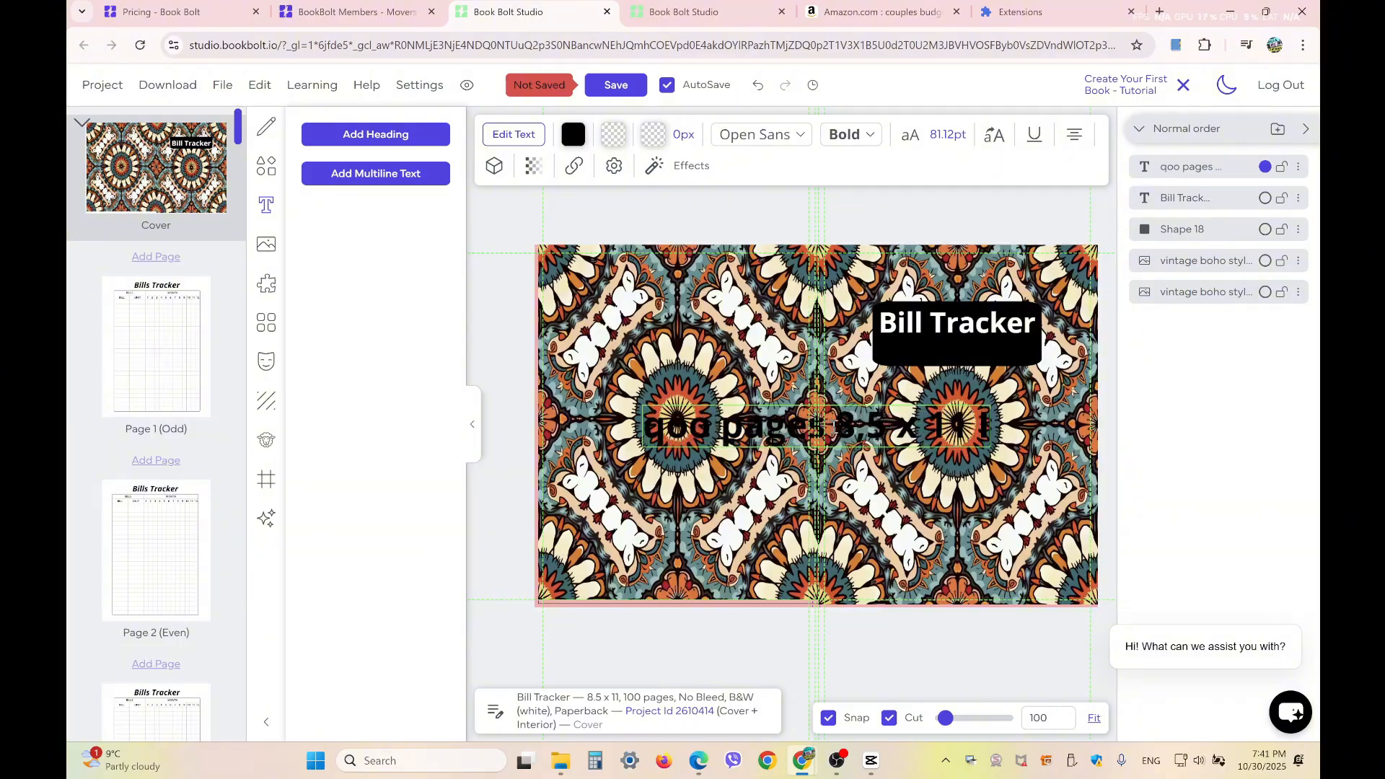
{"action": "type", "text": "n"}
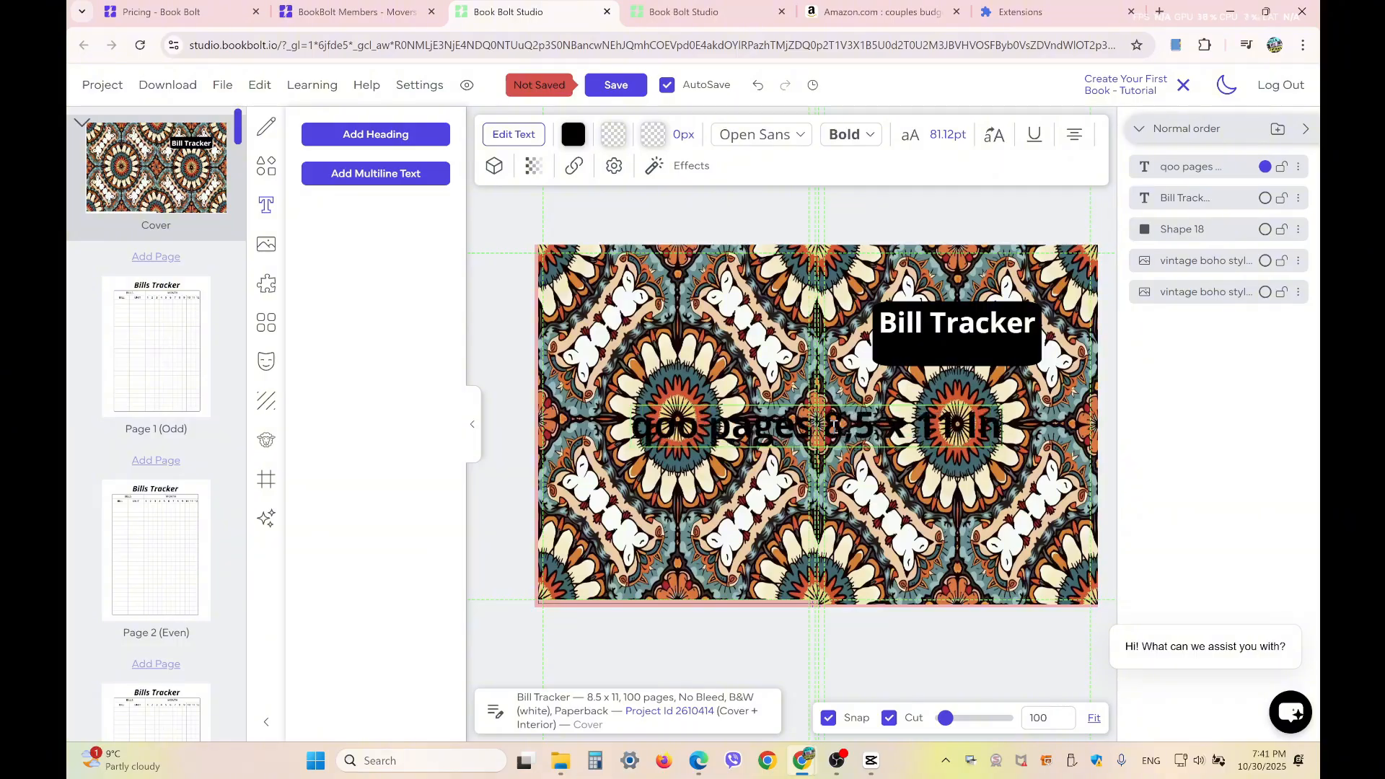
{"action": "left_click_drag", "start_coordinate": [907, 427], "coordinate": [632, 427]}
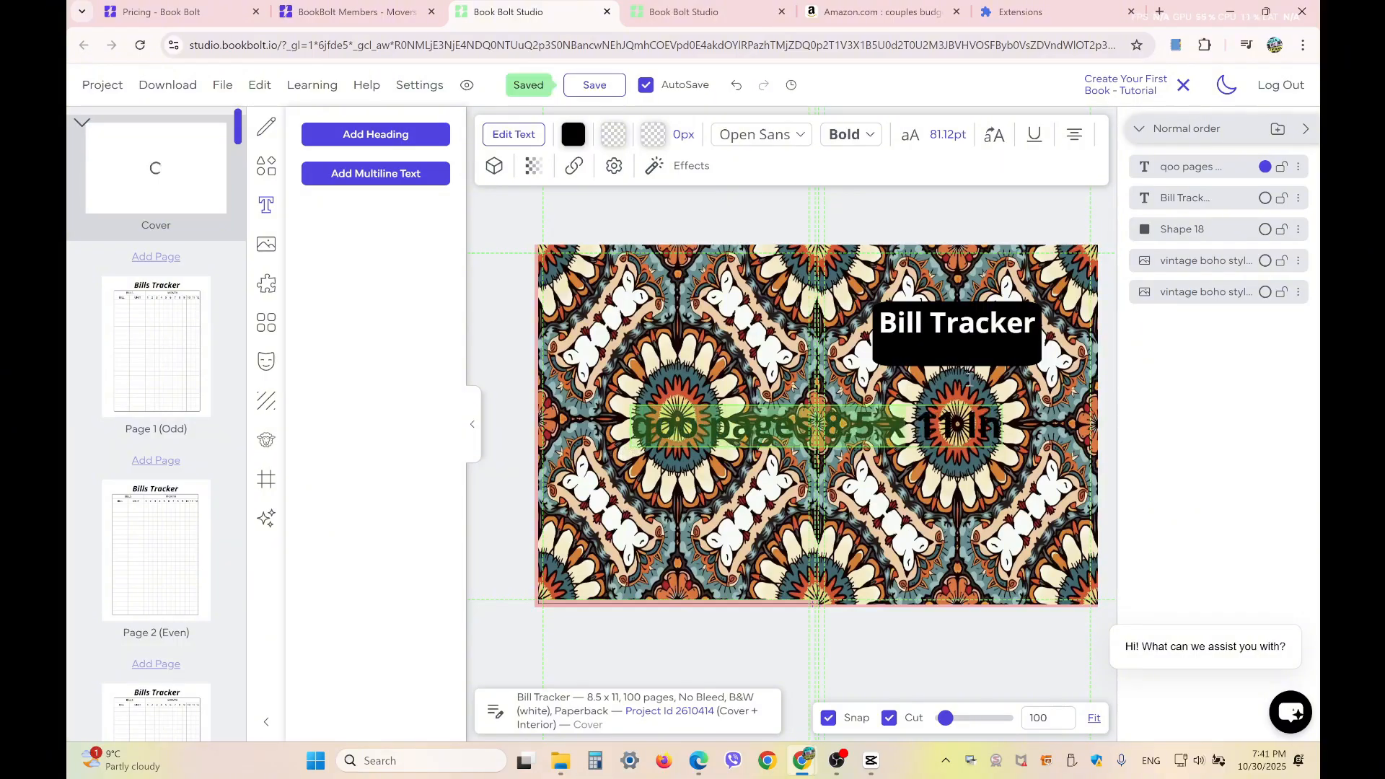
{"action": "left_click", "coordinate": [961, 519]}
Shrink the second heading to about 39 pt beneath the "Bill Tracker" title and color it white (#ffffff)
{"action": "left_click_drag", "start_coordinate": [936, 420], "coordinate": [944, 361]}
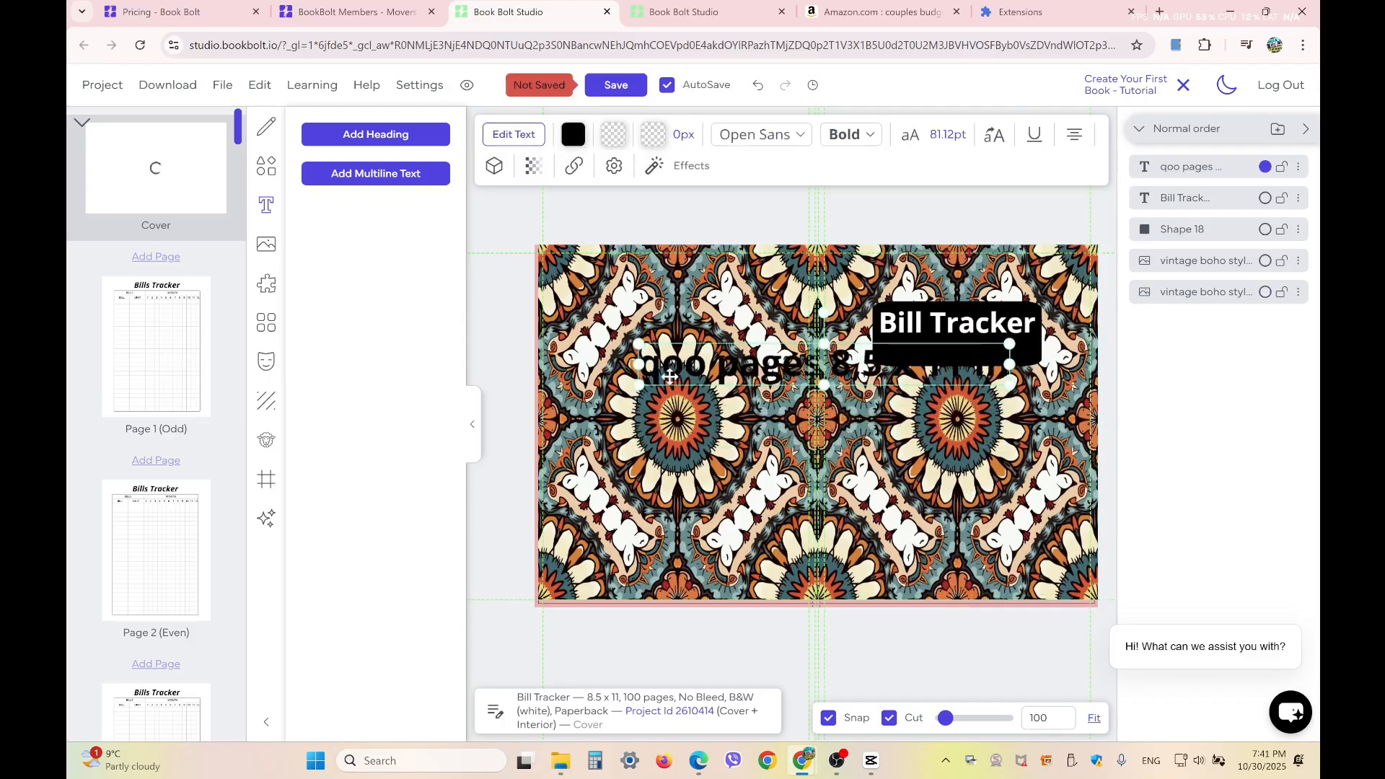
{"action": "left_click_drag", "start_coordinate": [639, 388], "coordinate": [910, 355]}
{"action": "left_click", "coordinate": [582, 132]}
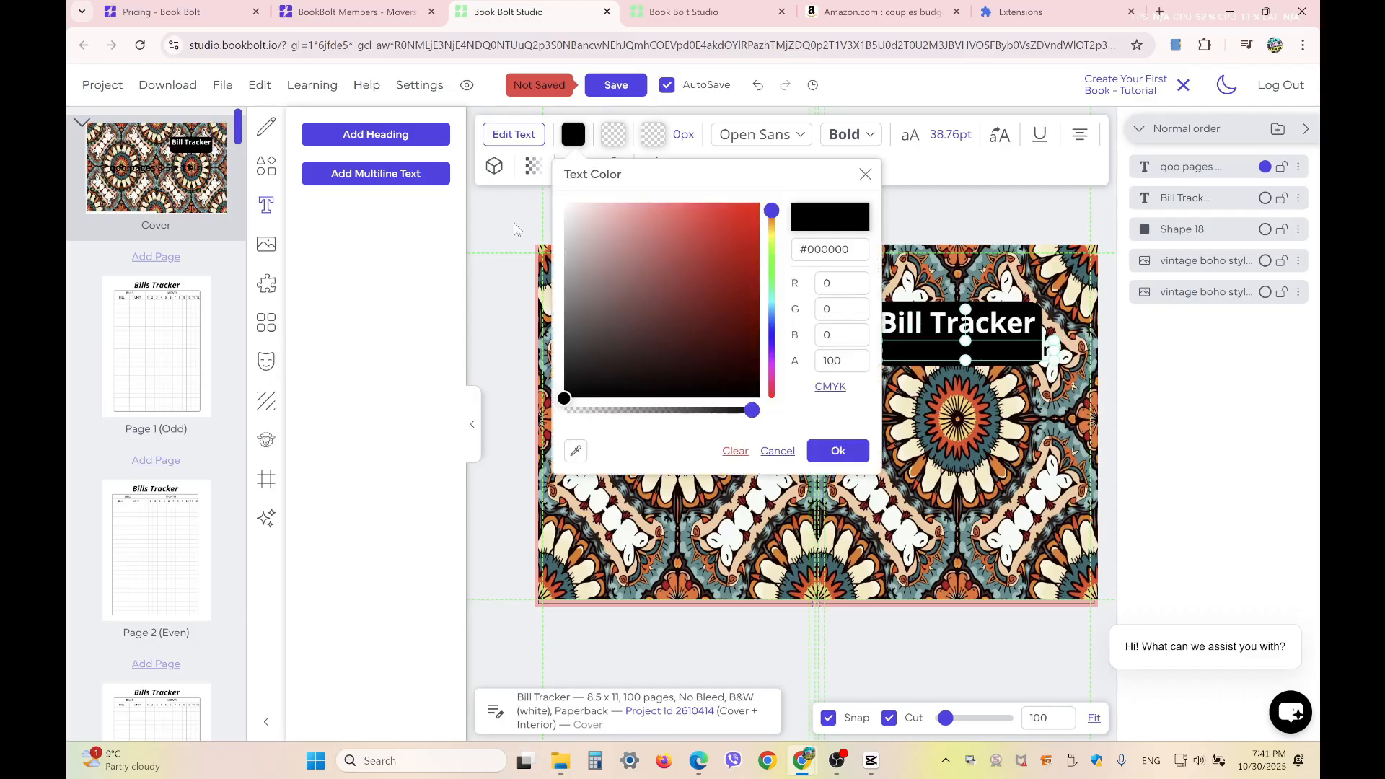
{"action": "left_click", "coordinate": [565, 204]}
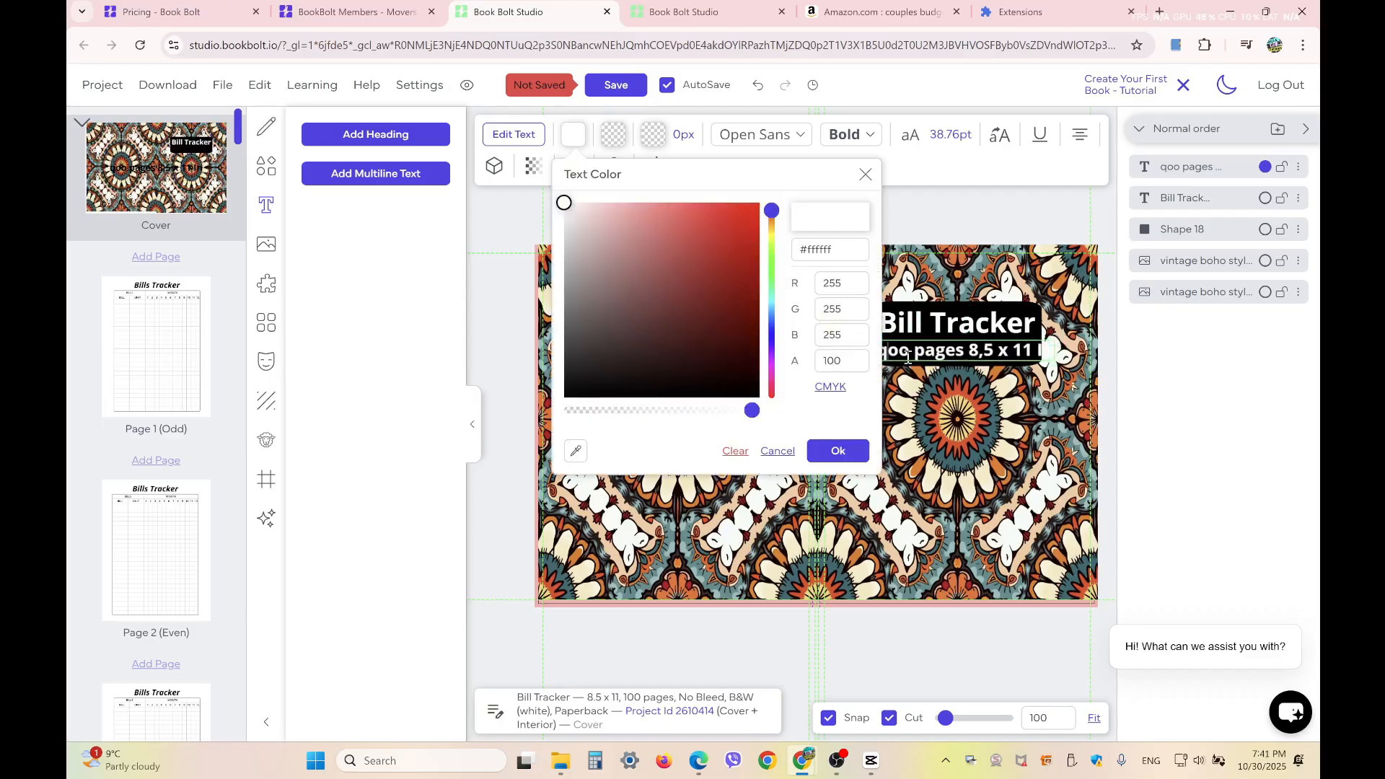
{"action": "left_click", "coordinate": [922, 339]}
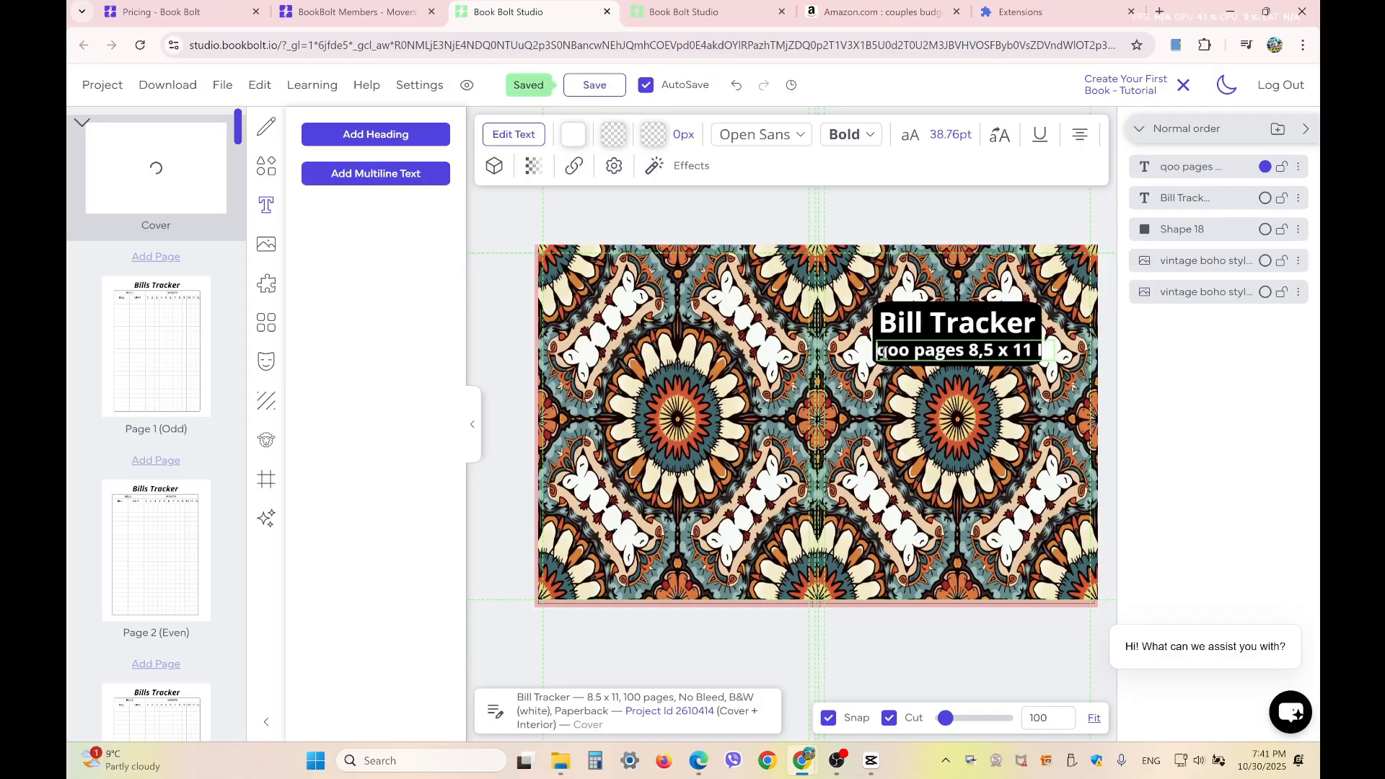
Correct "qoo" to "100" in the subtitle and widen the gap after "pages"
{"action": "double_click", "coordinate": [892, 351]}
{"action": "type", "text": "100"}
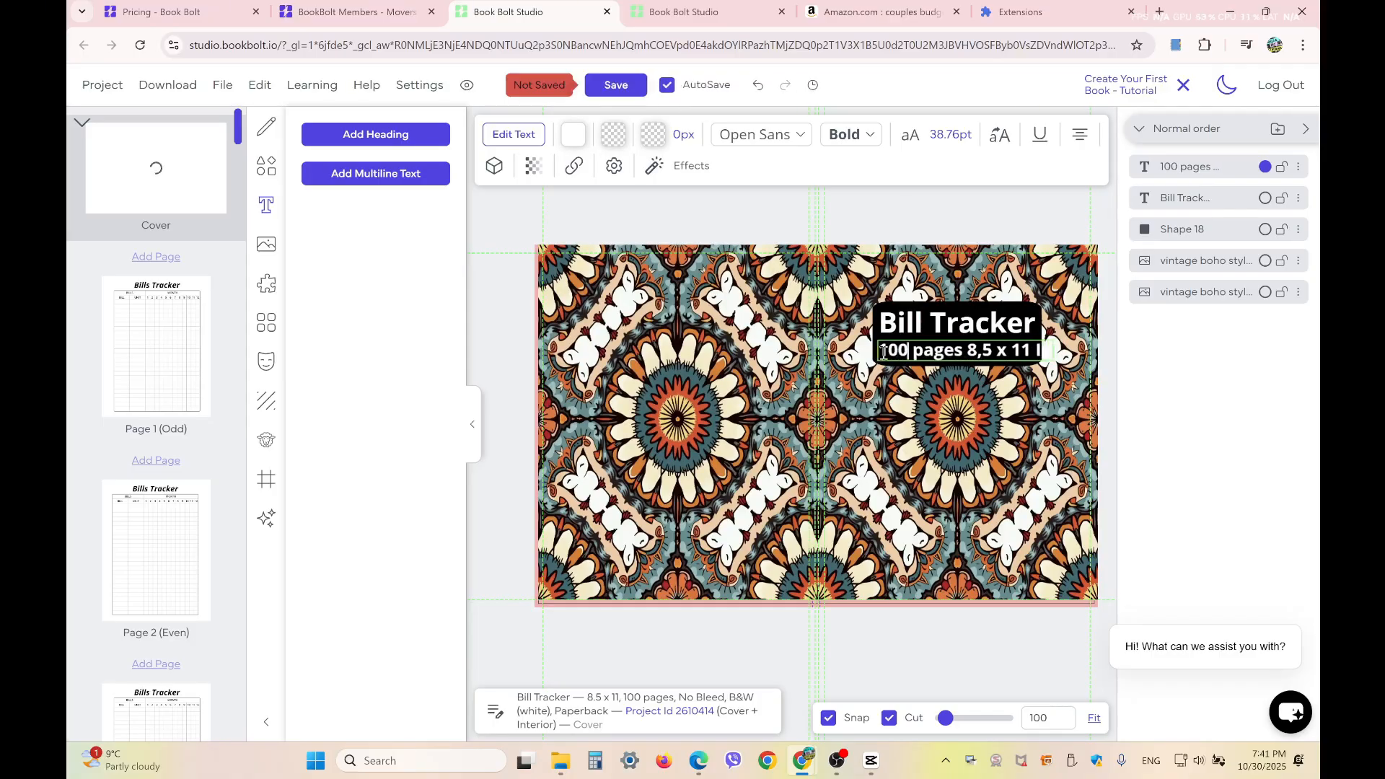
{"action": "left_click", "coordinate": [977, 385]}
{"action": "left_click", "coordinate": [953, 360]}
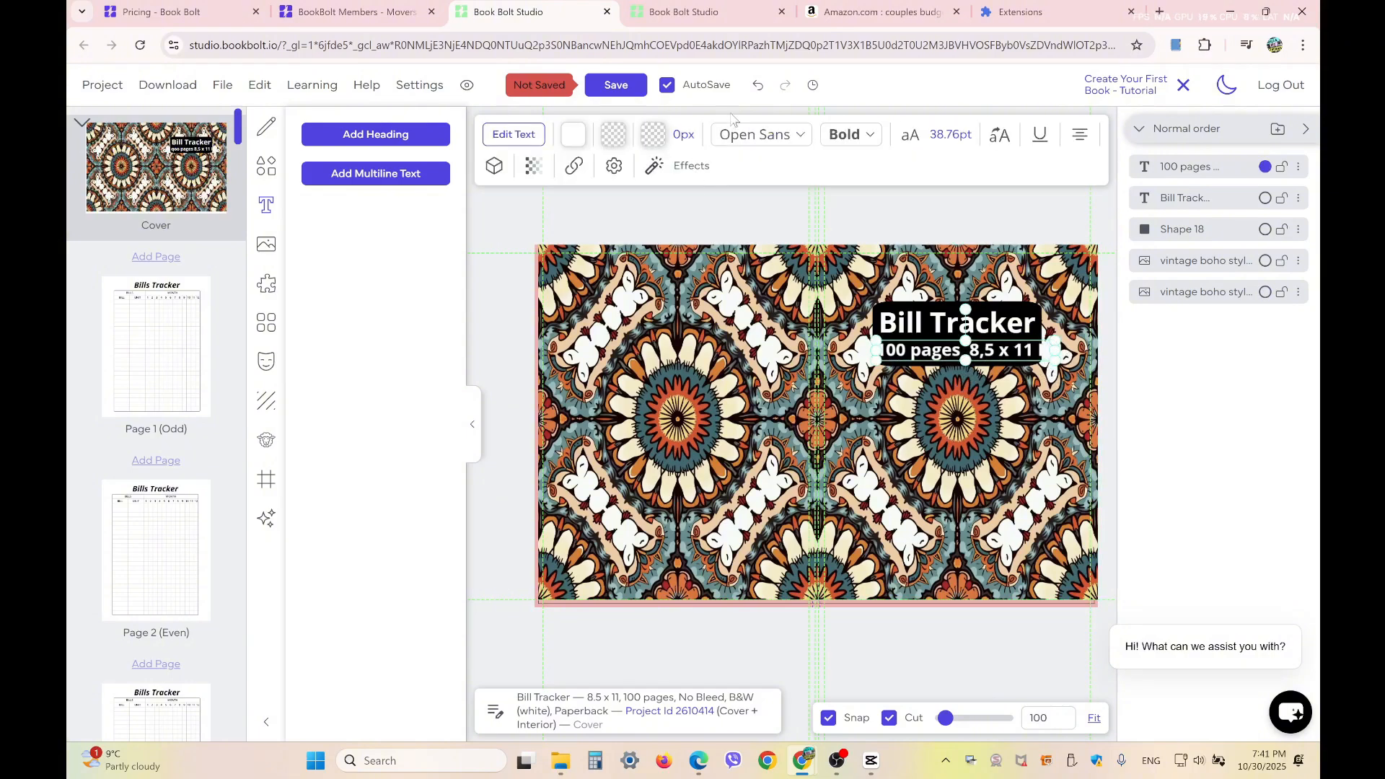
{"action": "left_click", "coordinate": [771, 137]}
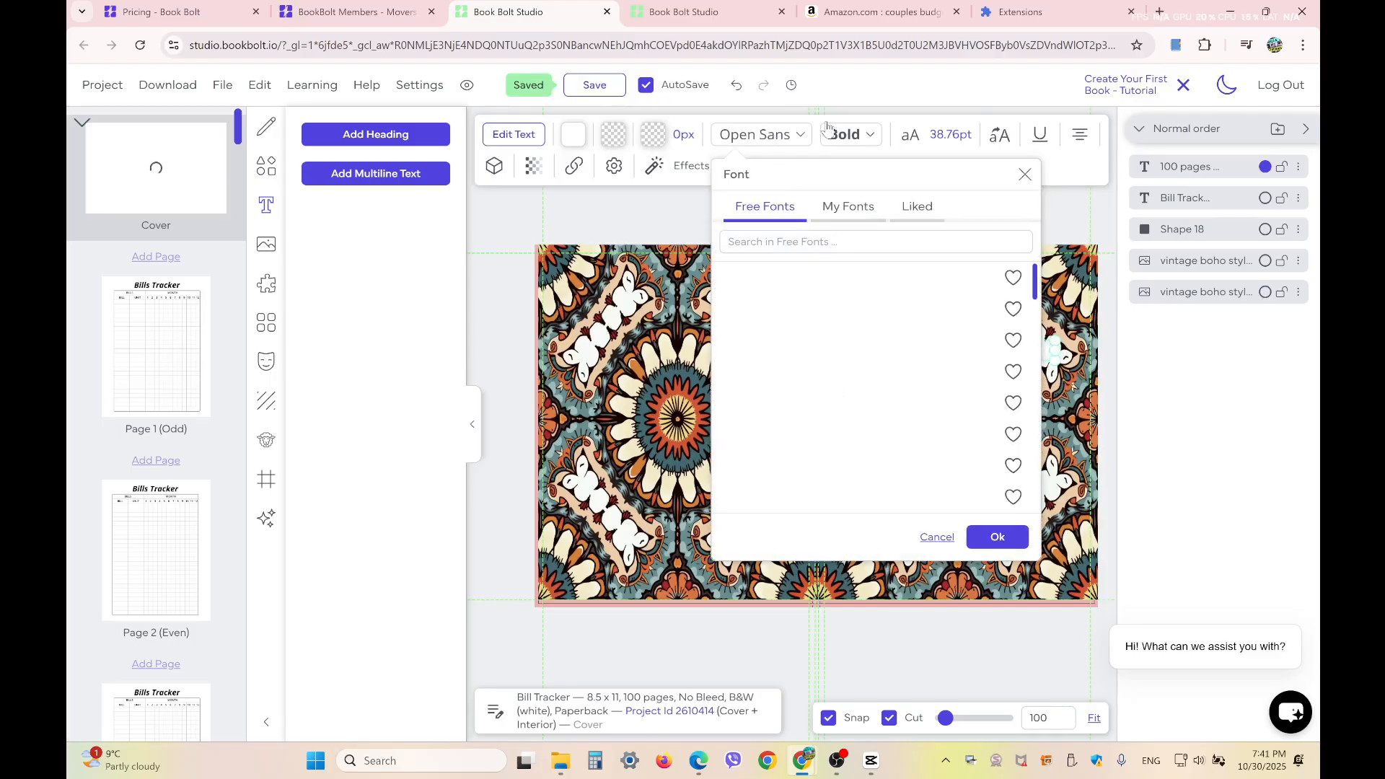
{"action": "left_click", "coordinate": [839, 138]}
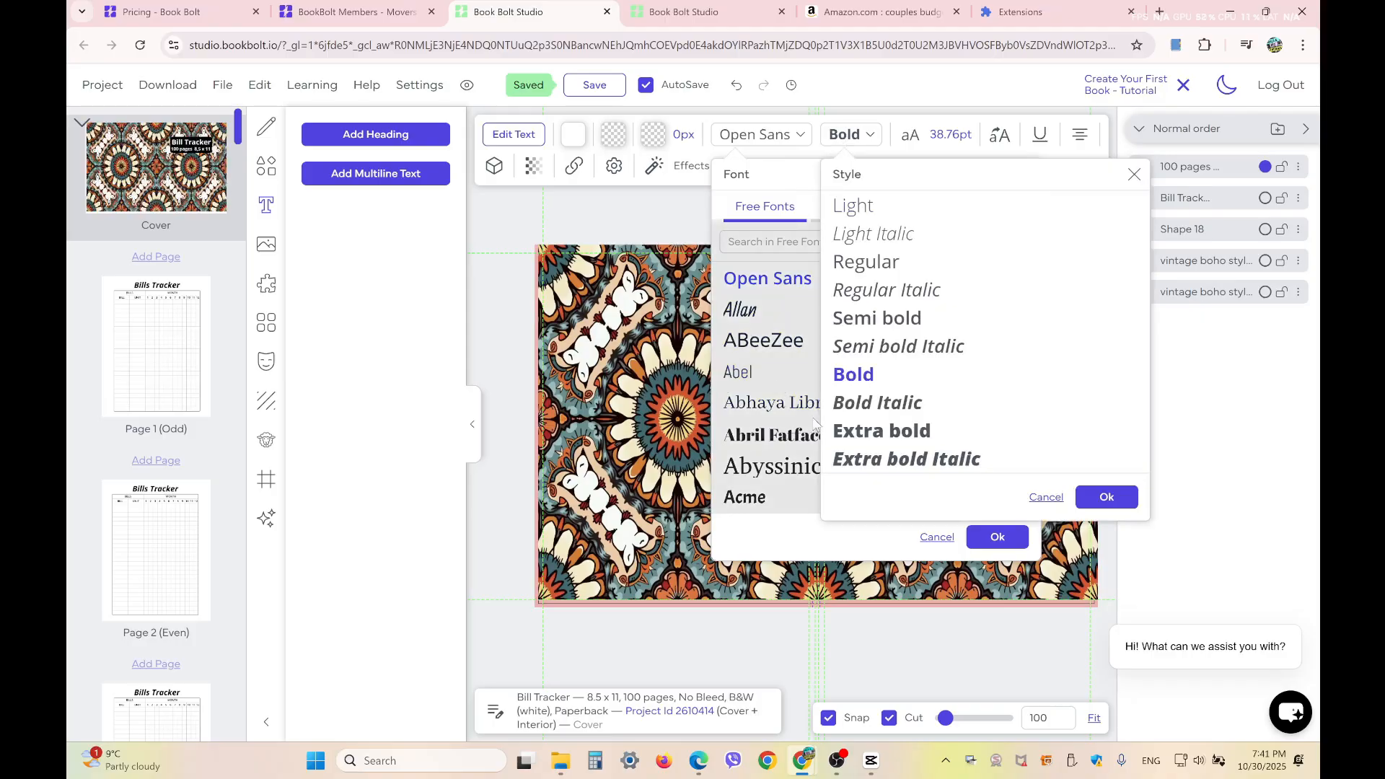
{"action": "left_click", "coordinate": [689, 467]}
Scale the "100 pages 8,5 x 11 In" subtitle down so it fits inside the black banner under the title
{"action": "left_click", "coordinate": [942, 355]}
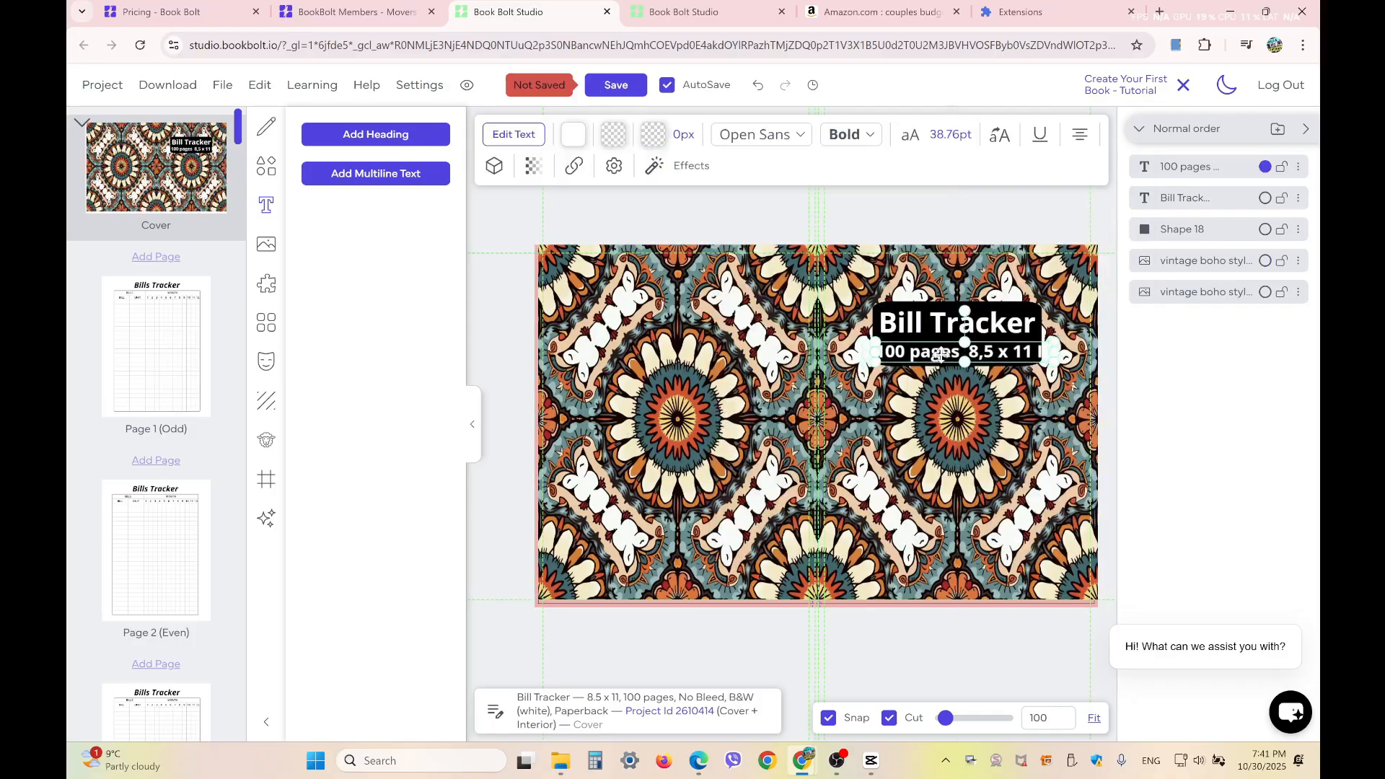
{"action": "left_click_drag", "start_coordinate": [942, 355], "coordinate": [944, 353]}
{"action": "left_click_drag", "start_coordinate": [1057, 343], "coordinate": [989, 355]}
{"action": "left_click", "coordinate": [990, 418]}
Set the "Bill Tracker" cover title in the Aldrich font and convert its letters to all uppercase
{"action": "left_click", "coordinate": [995, 320]}
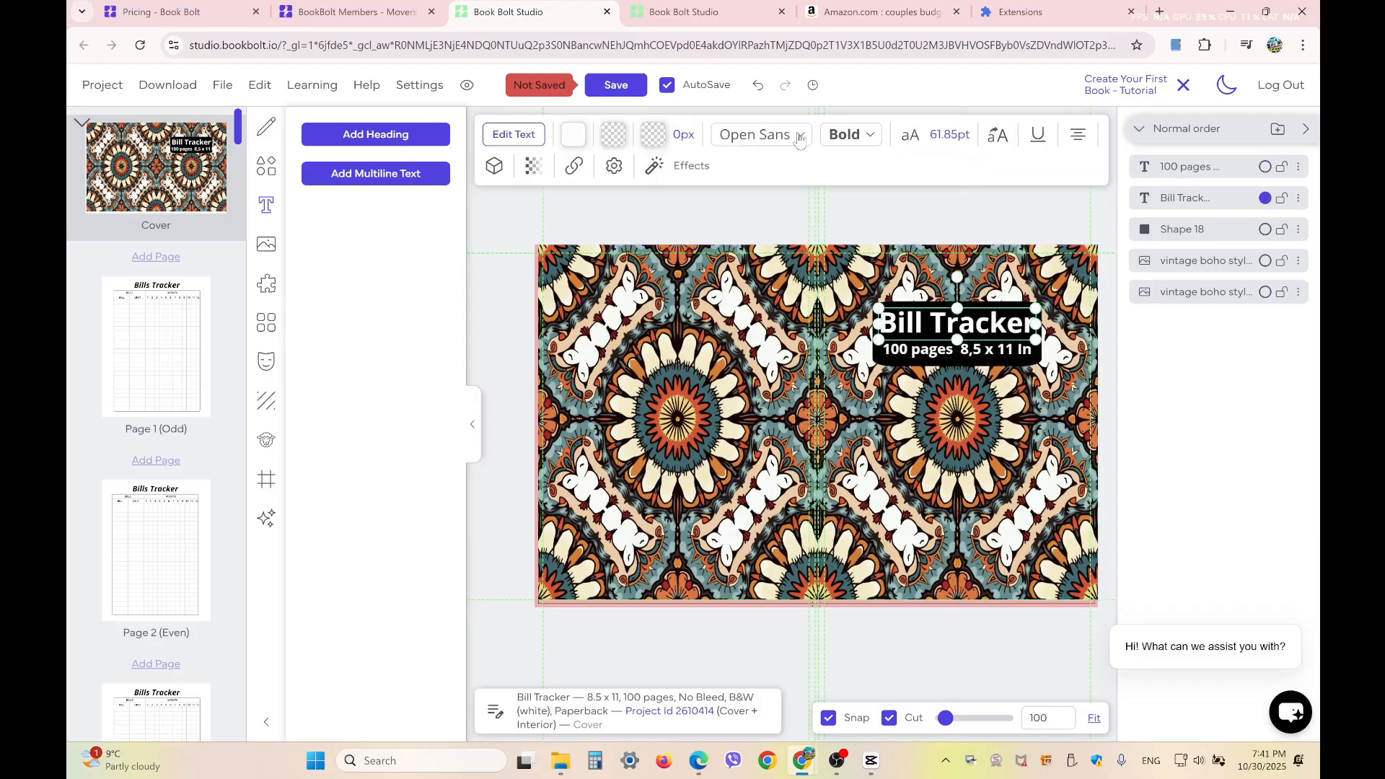
{"action": "left_click", "coordinate": [837, 137]}
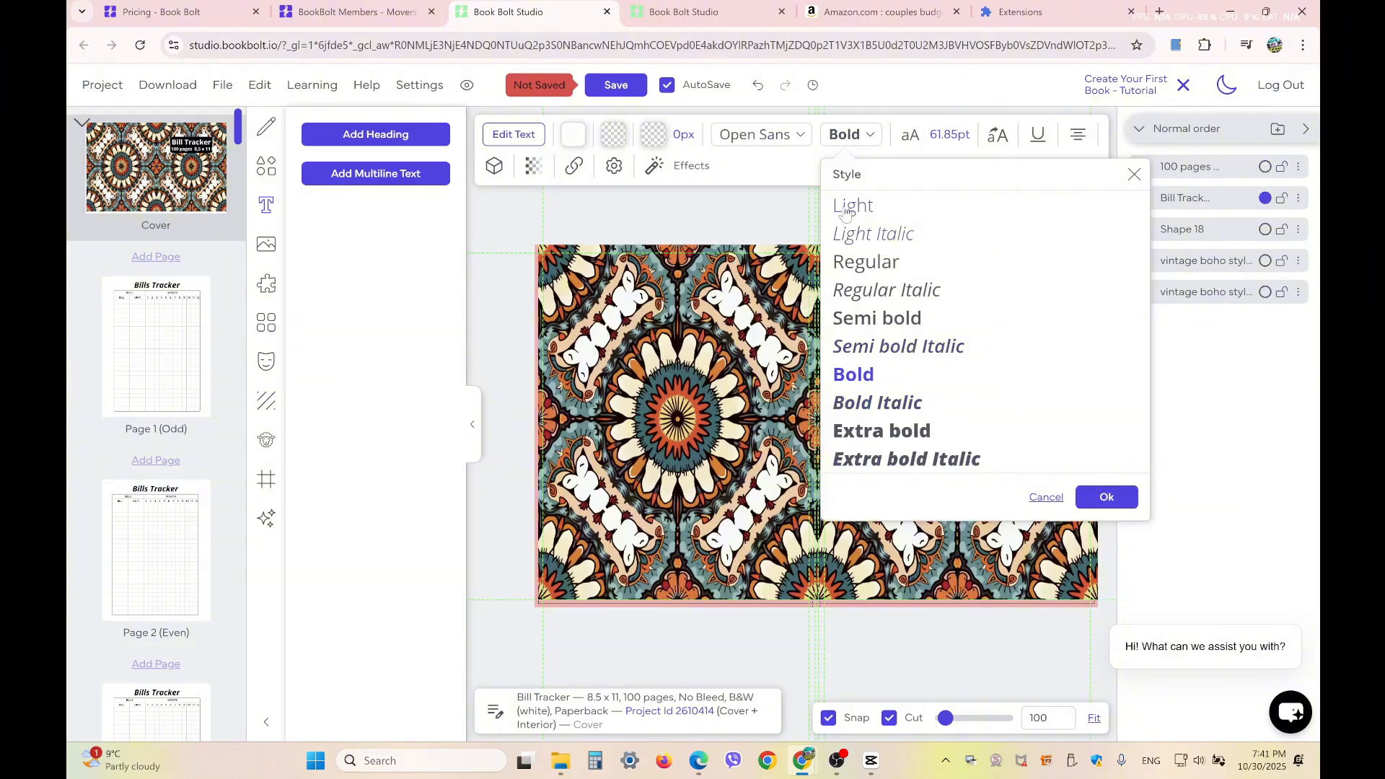
{"action": "left_click", "coordinate": [747, 140]}
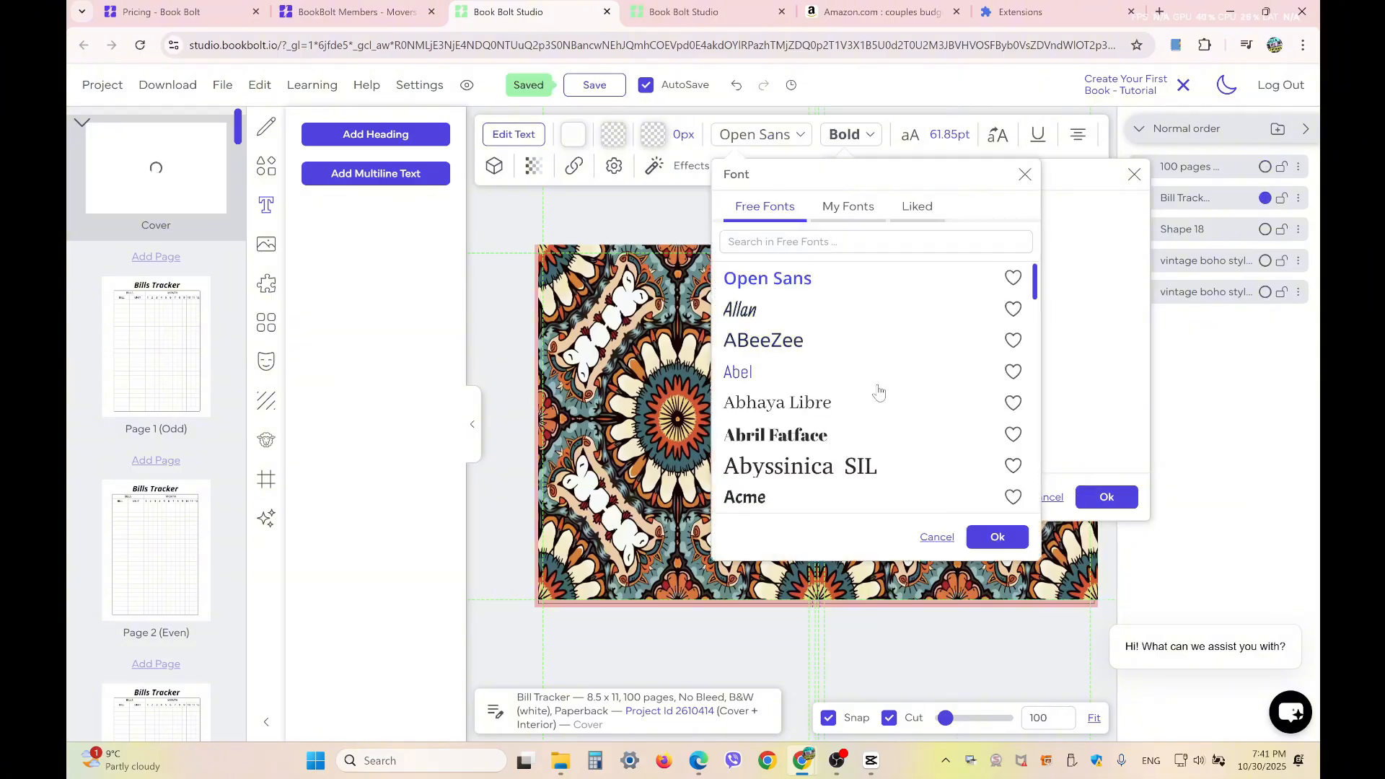
{"action": "scroll", "coordinate": [876, 389], "scroll_direction": "down", "scroll_amount": 3}
{"action": "scroll", "coordinate": [866, 392], "scroll_direction": "up", "scroll_amount": 1}
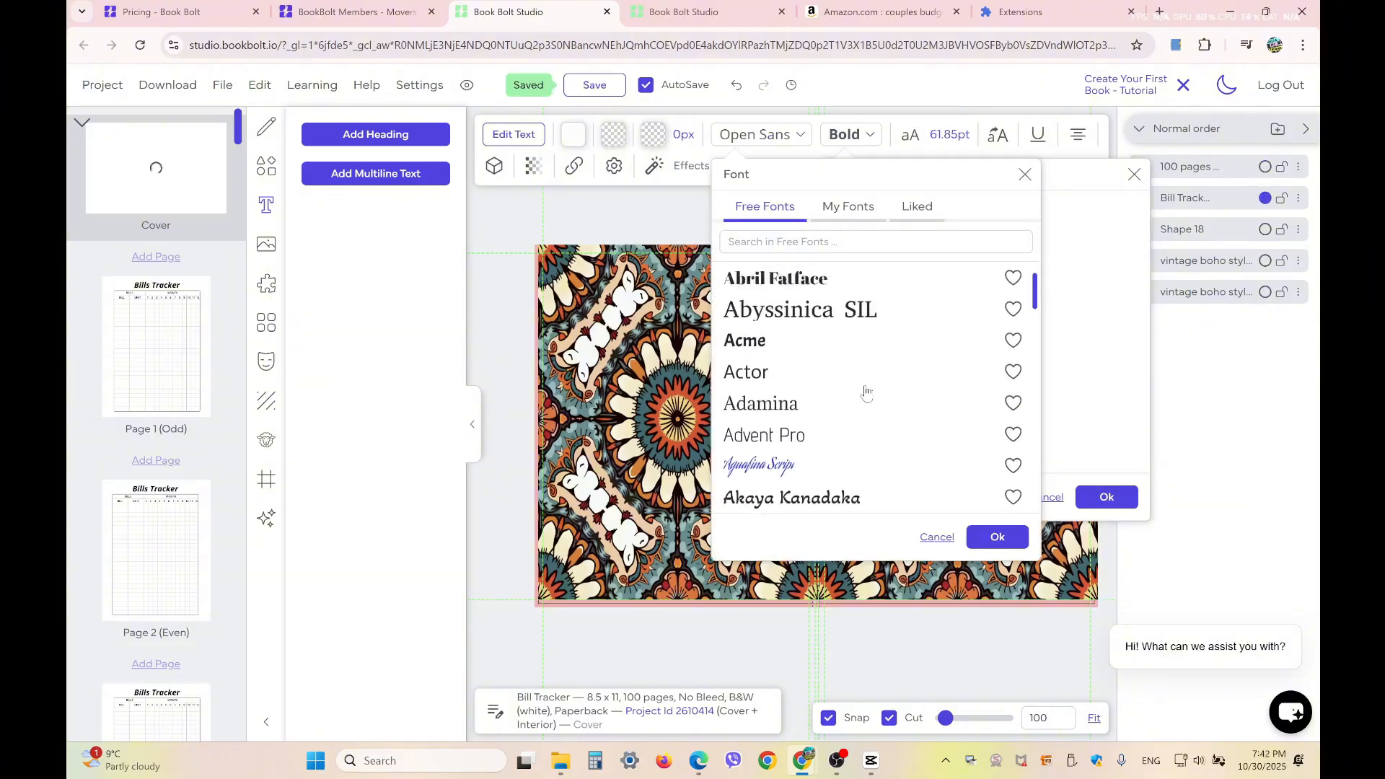
{"action": "scroll", "coordinate": [866, 392], "scroll_direction": "down", "scroll_amount": 3}
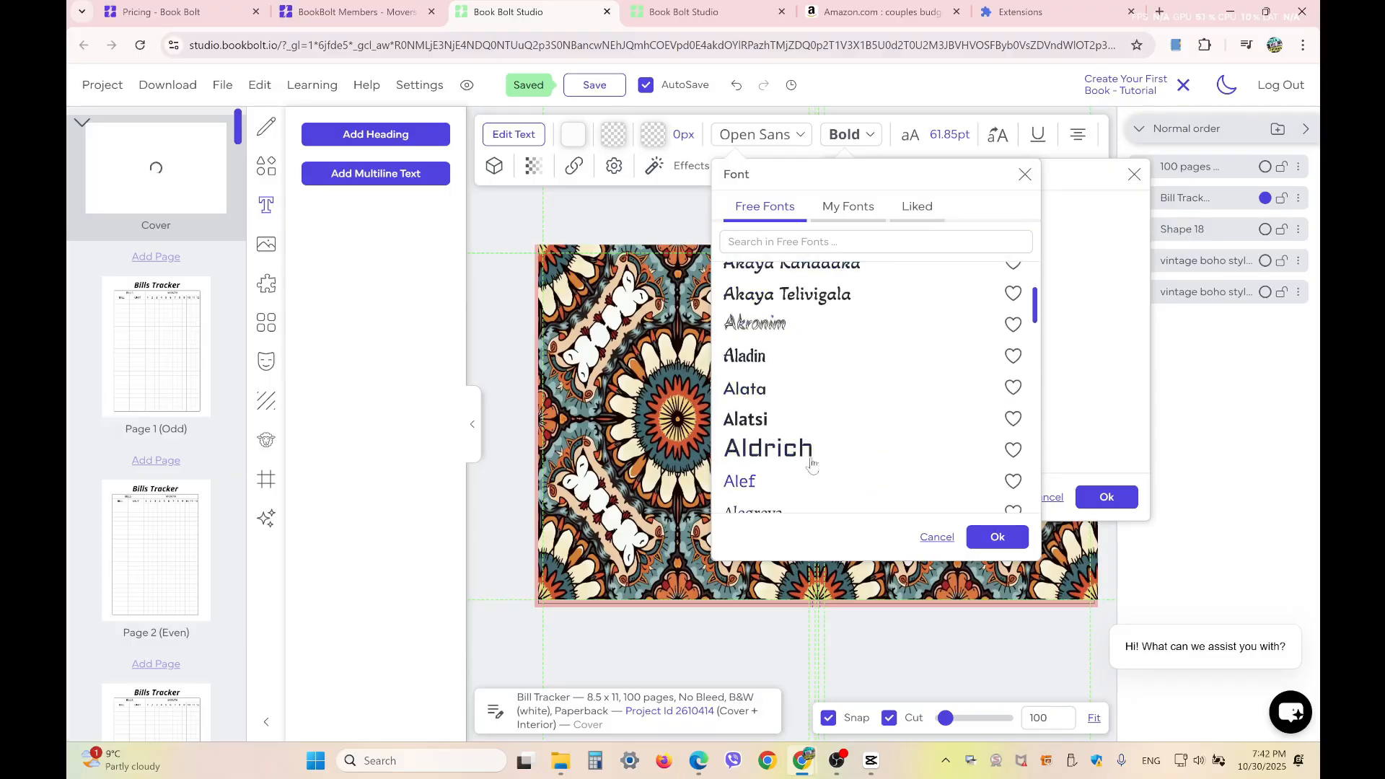
{"action": "left_click", "coordinate": [802, 453]}
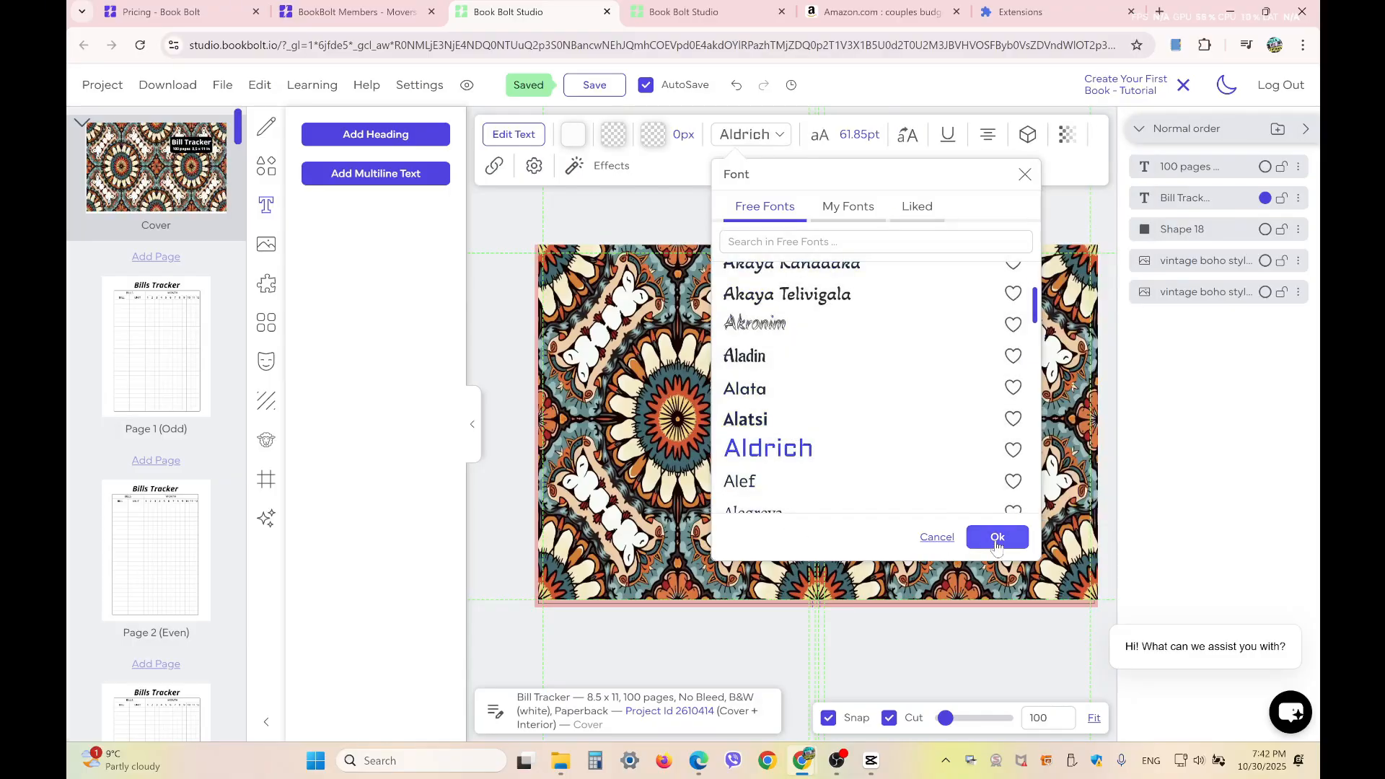
{"action": "left_click", "coordinate": [998, 536]}
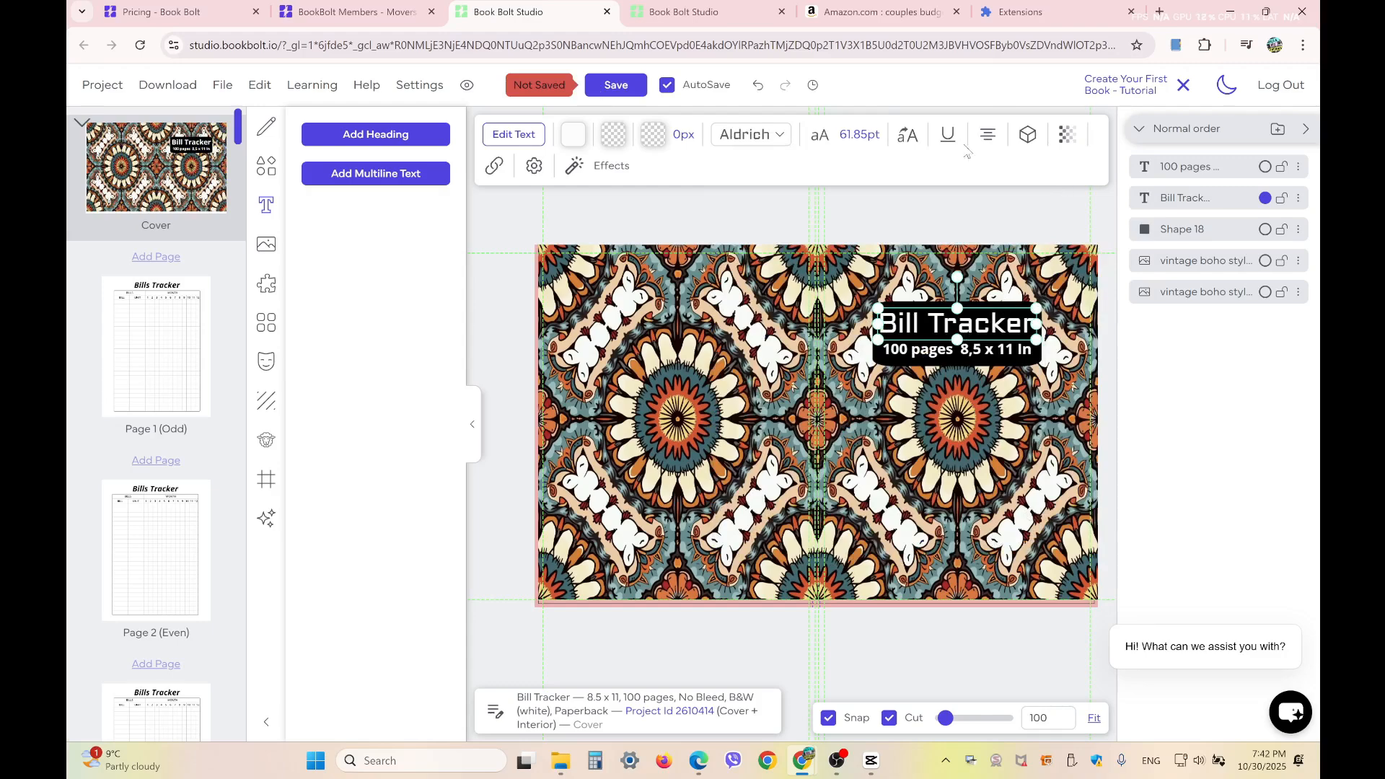
{"action": "left_click", "coordinate": [912, 141]}
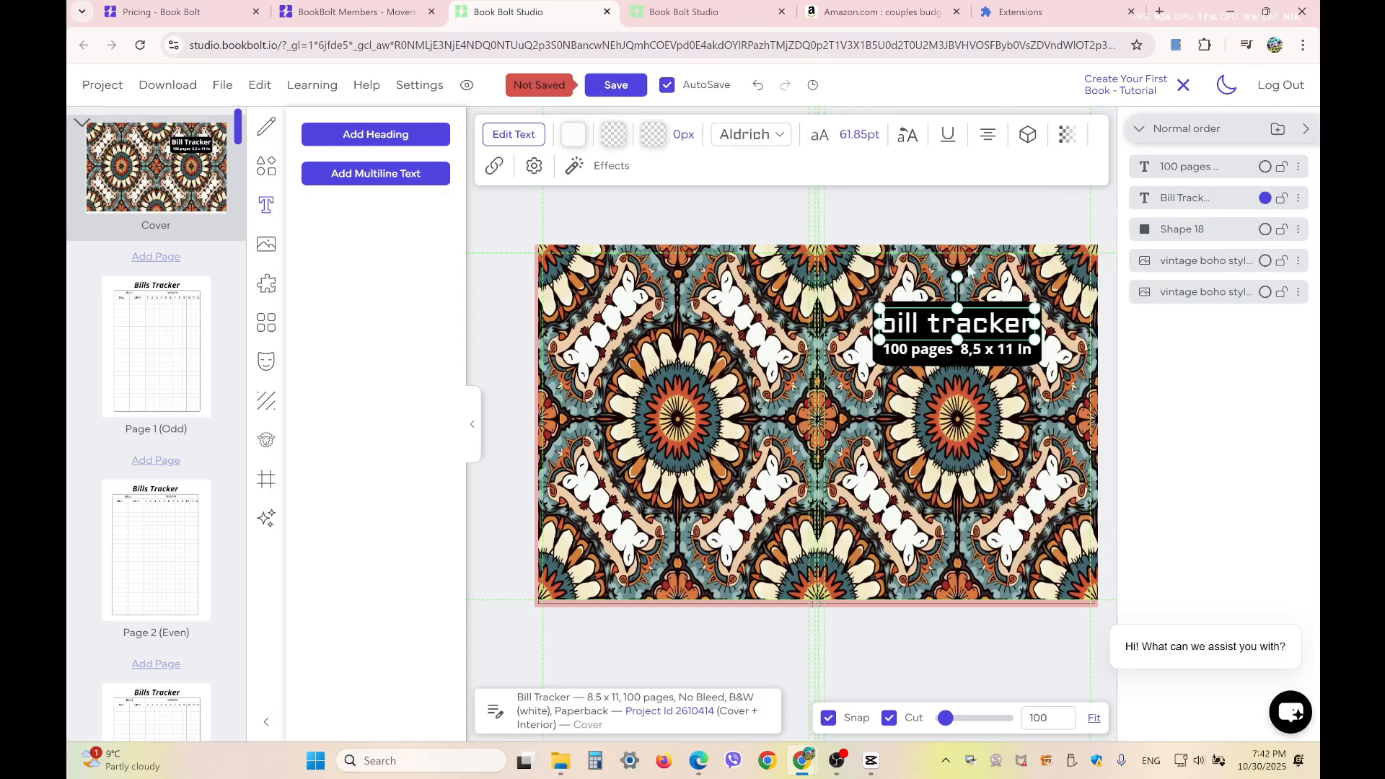
{"action": "left_click", "coordinate": [908, 141]}
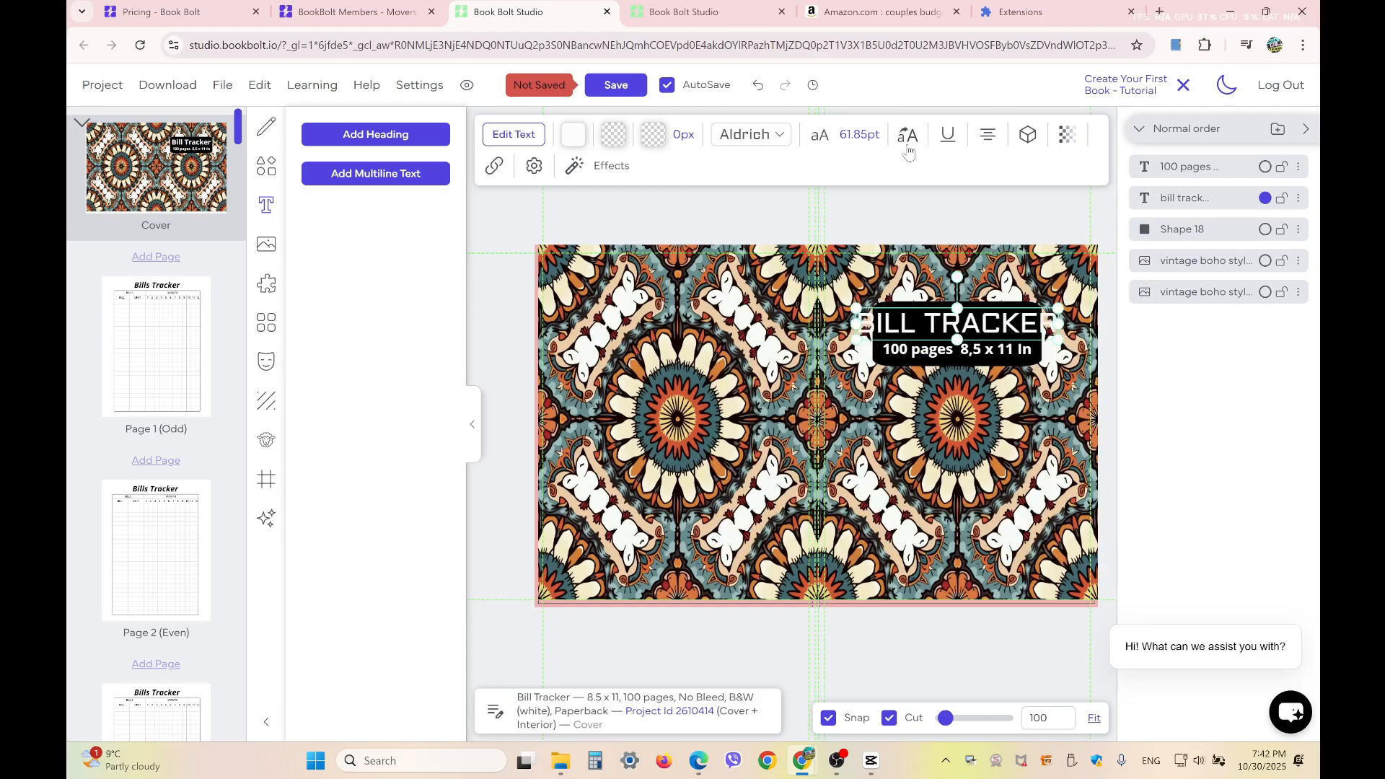
Widen the black banner to fit the uppercase title, shift it slightly up, and place the title and subtitle back inside it
{"action": "left_click", "coordinate": [915, 365]}
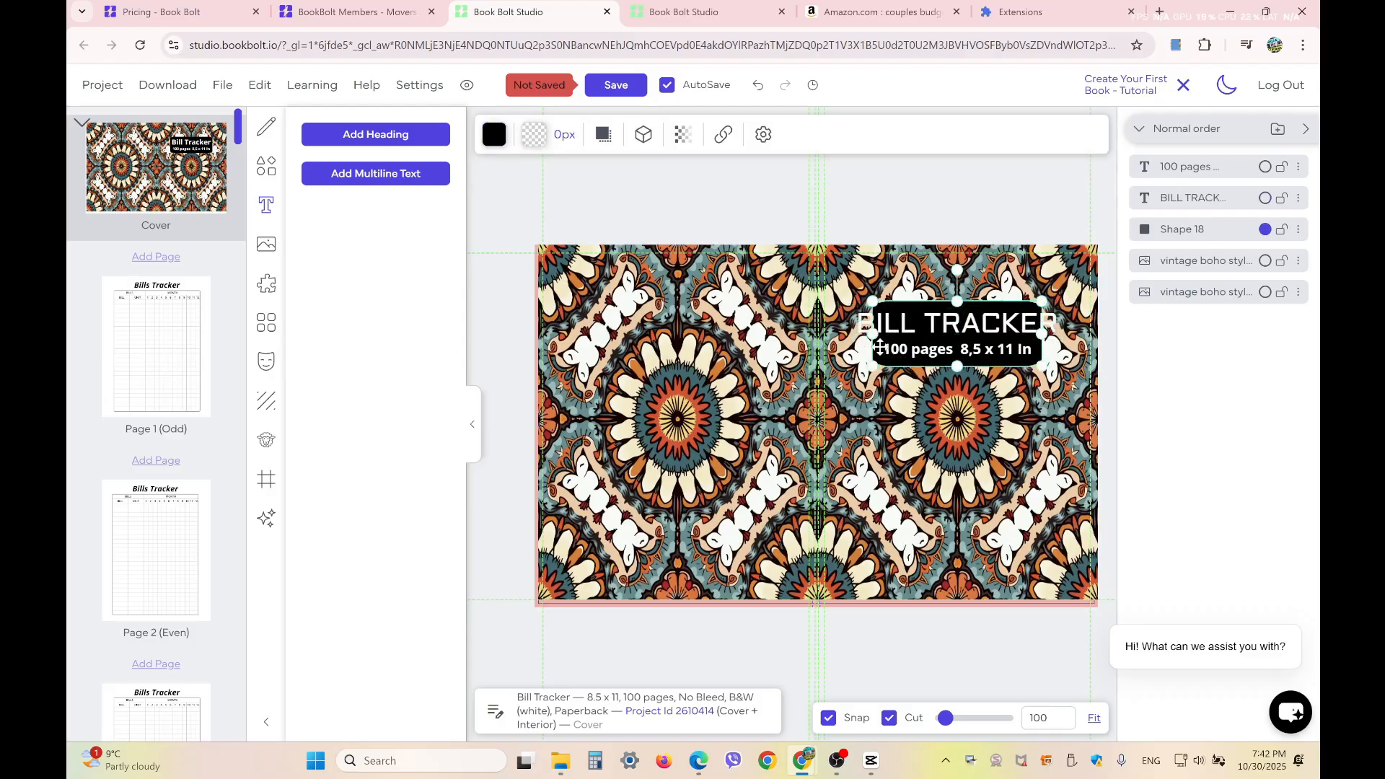
{"action": "left_click_drag", "start_coordinate": [867, 328], "coordinate": [857, 390]}
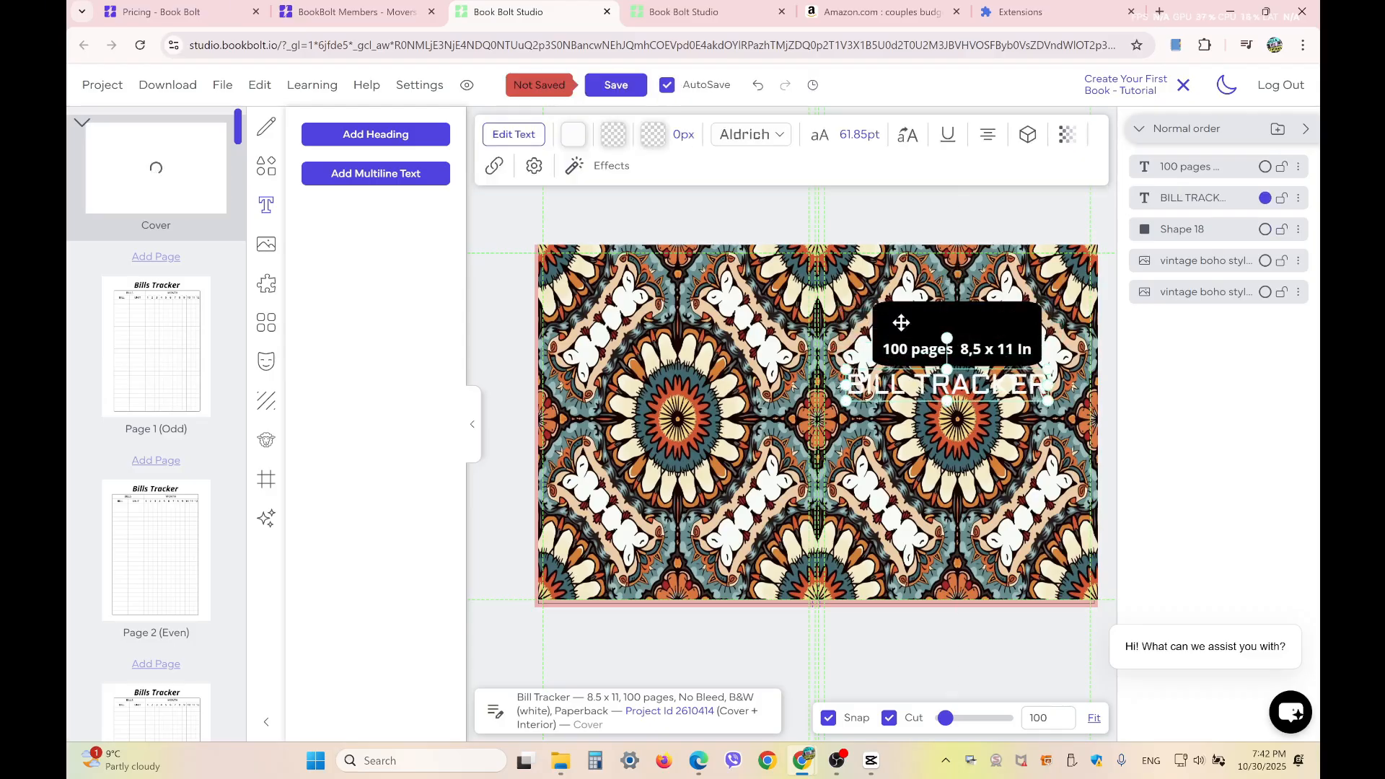
{"action": "left_click", "coordinate": [901, 323]}
{"action": "left_click_drag", "start_coordinate": [877, 330], "coordinate": [850, 329]}
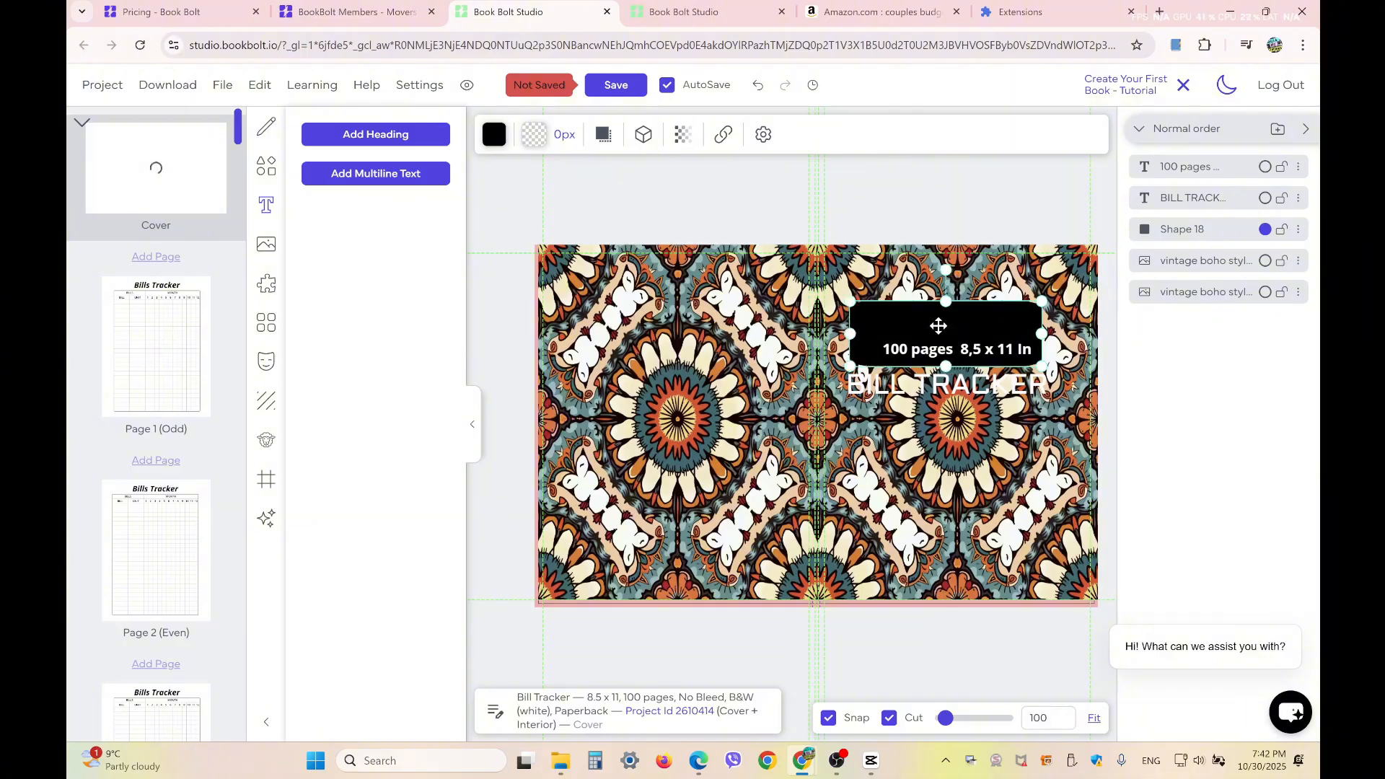
{"action": "left_click_drag", "start_coordinate": [938, 322], "coordinate": [952, 322]}
{"action": "left_click_drag", "start_coordinate": [1053, 333], "coordinate": [1030, 315]}
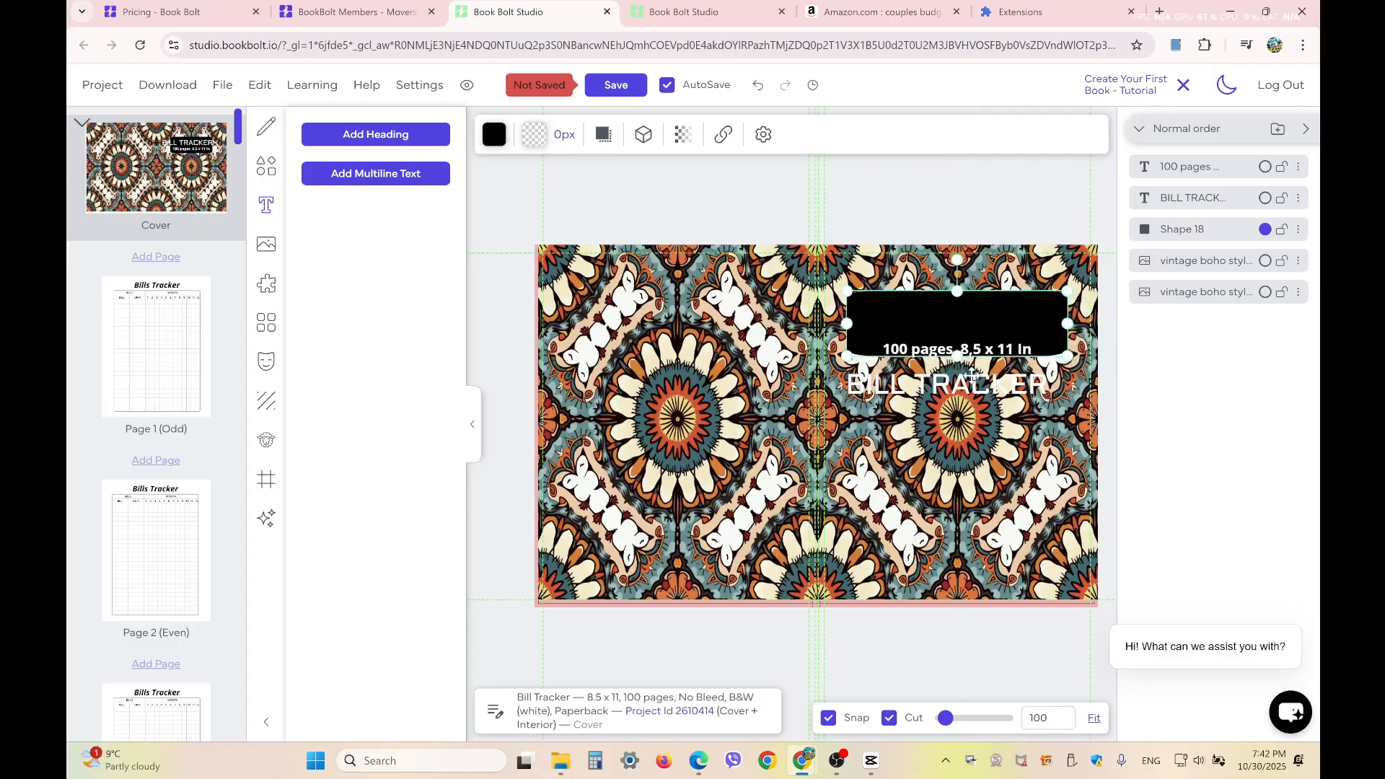
{"action": "left_click_drag", "start_coordinate": [968, 380], "coordinate": [967, 339]}
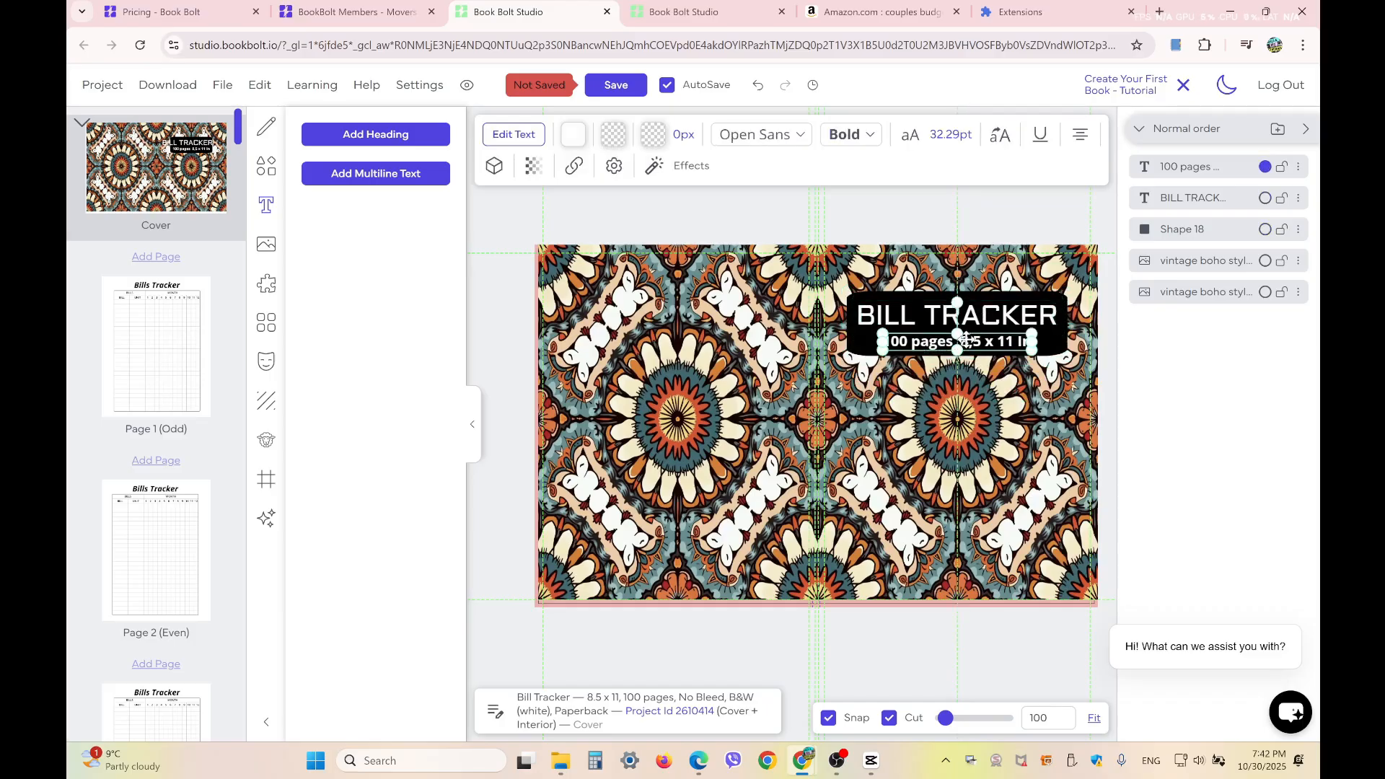
{"action": "left_click", "coordinate": [954, 432]}
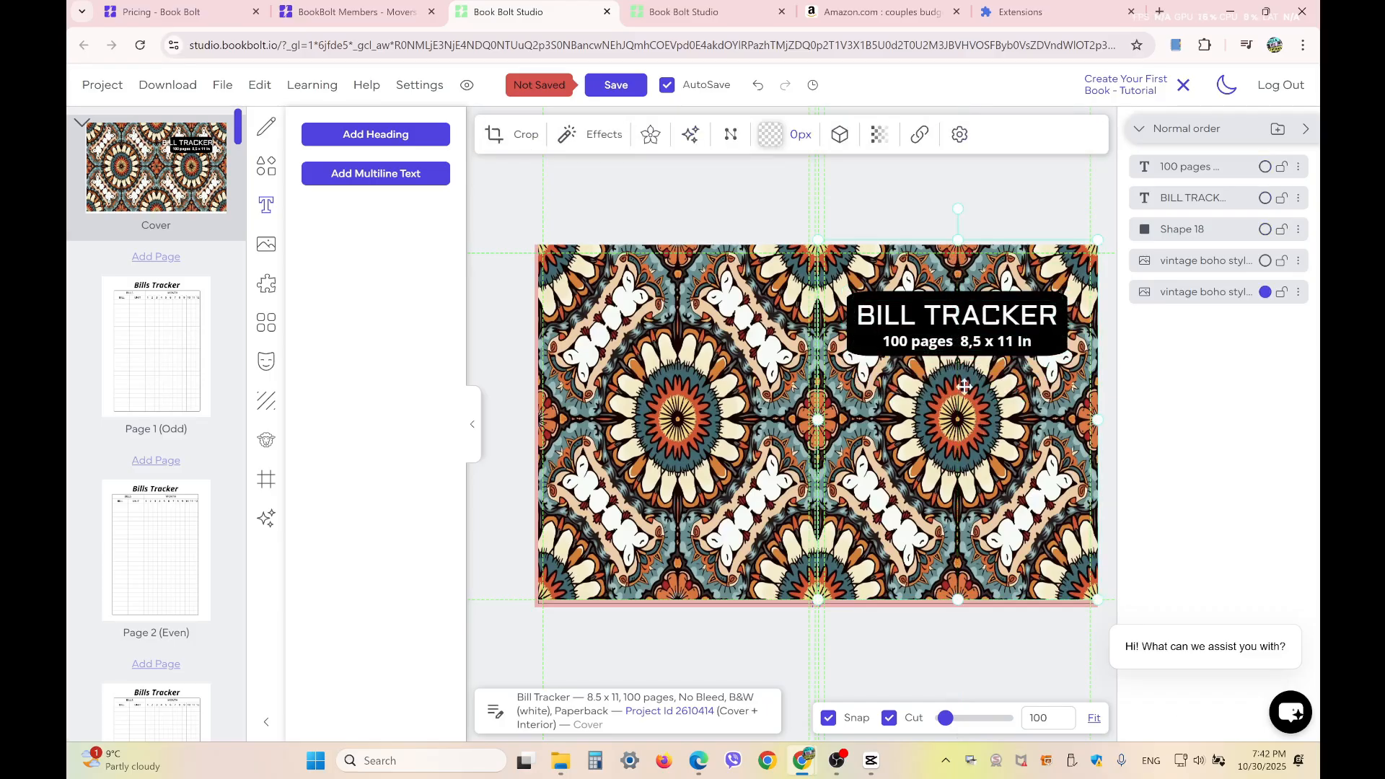
Change the banner's fill to the teal #2d6975 sampled from the cover pattern
{"action": "left_click", "coordinate": [861, 344]}
{"action": "left_click", "coordinate": [494, 136]}
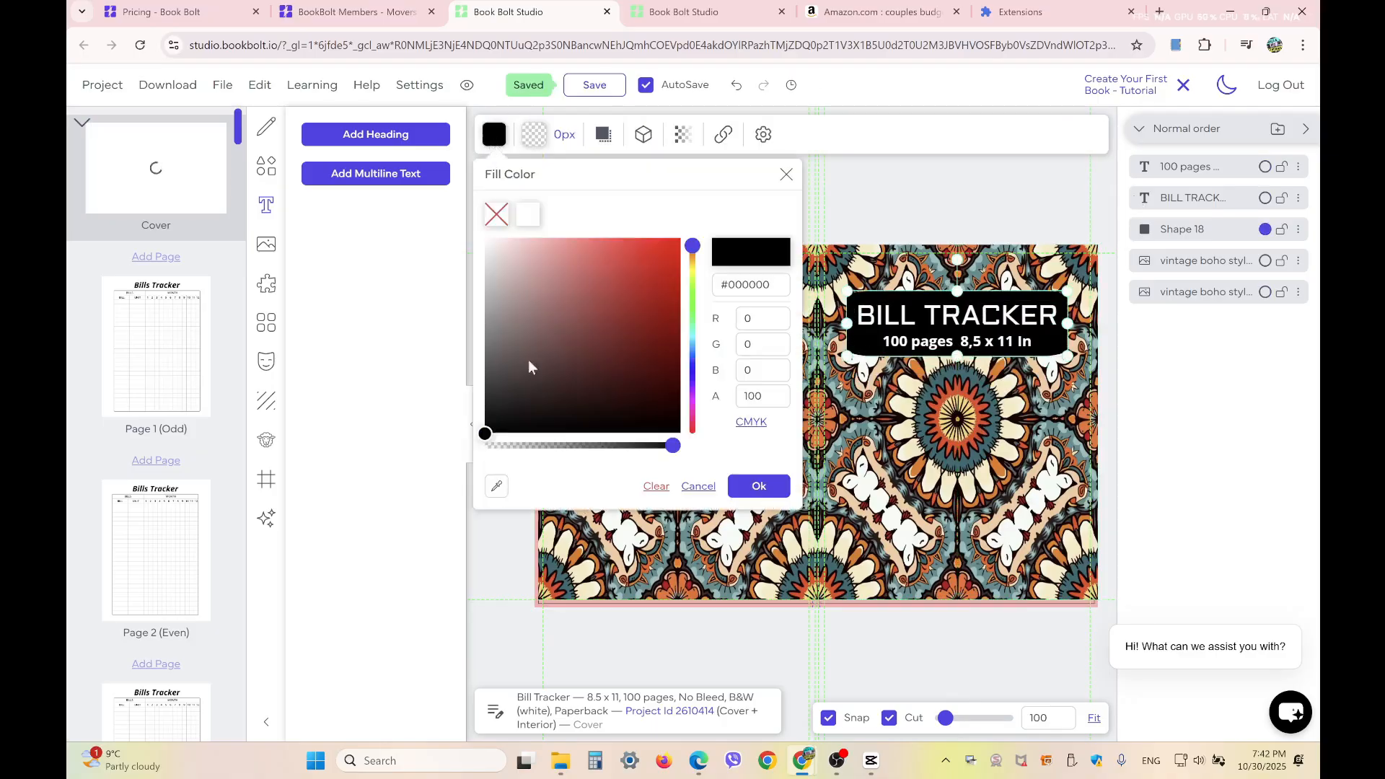
{"action": "left_click_drag", "start_coordinate": [524, 308], "coordinate": [685, 277]}
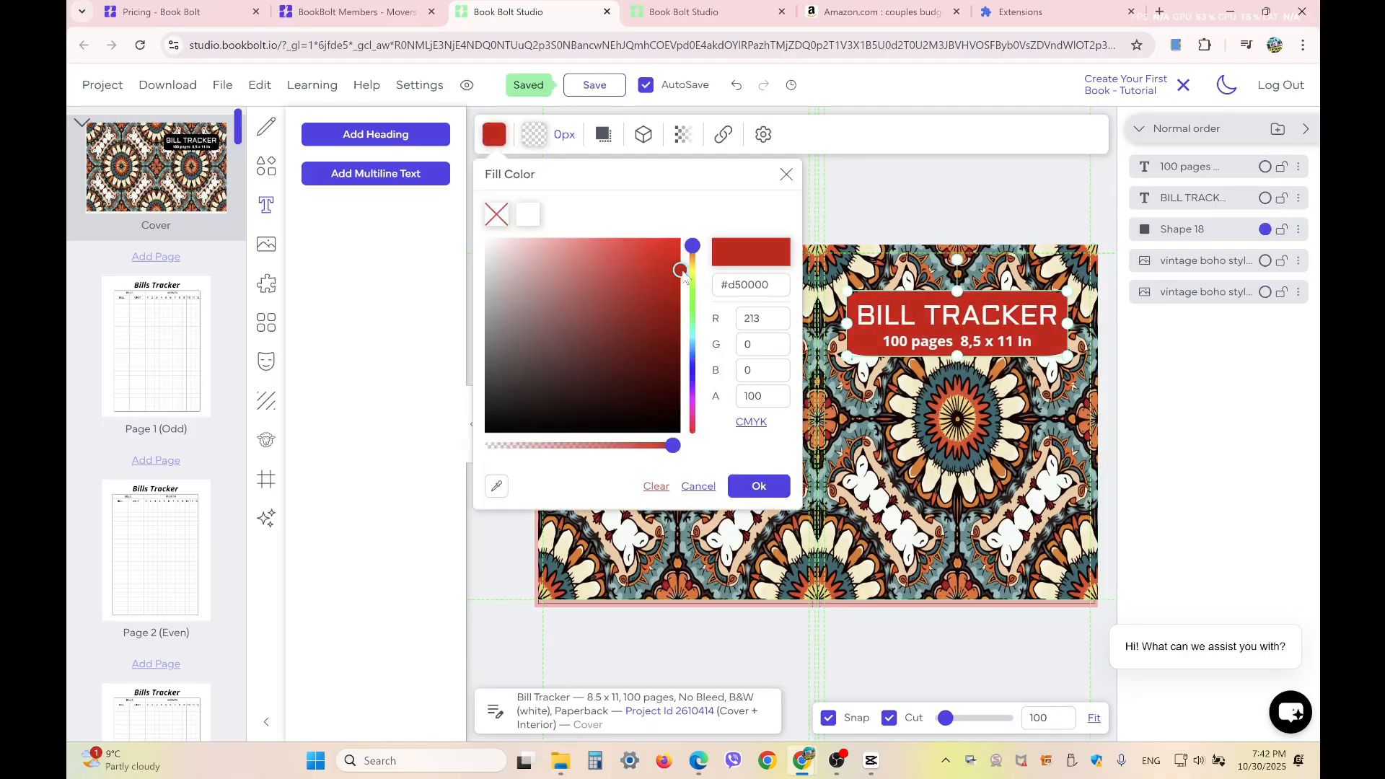
{"action": "left_click", "coordinate": [497, 493]}
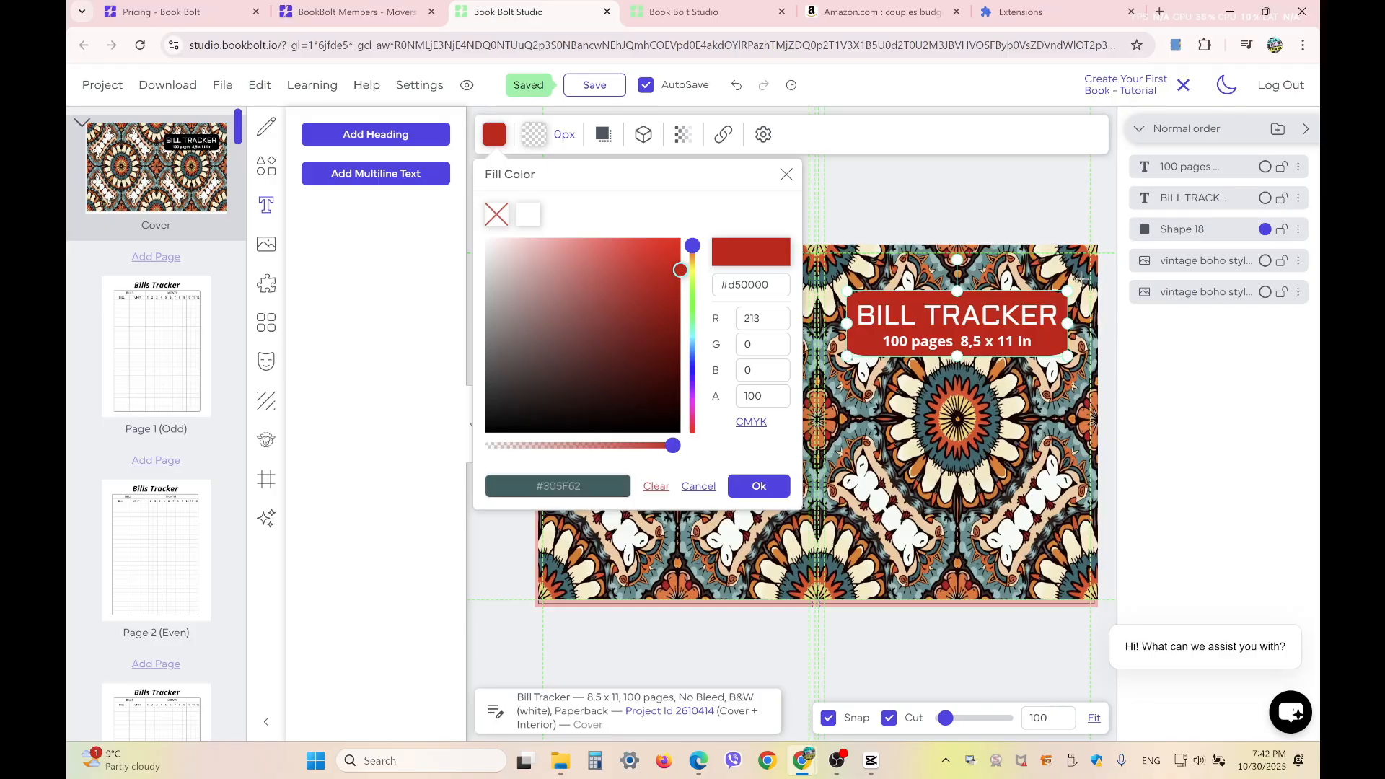
{"action": "left_click", "coordinate": [1085, 272]}
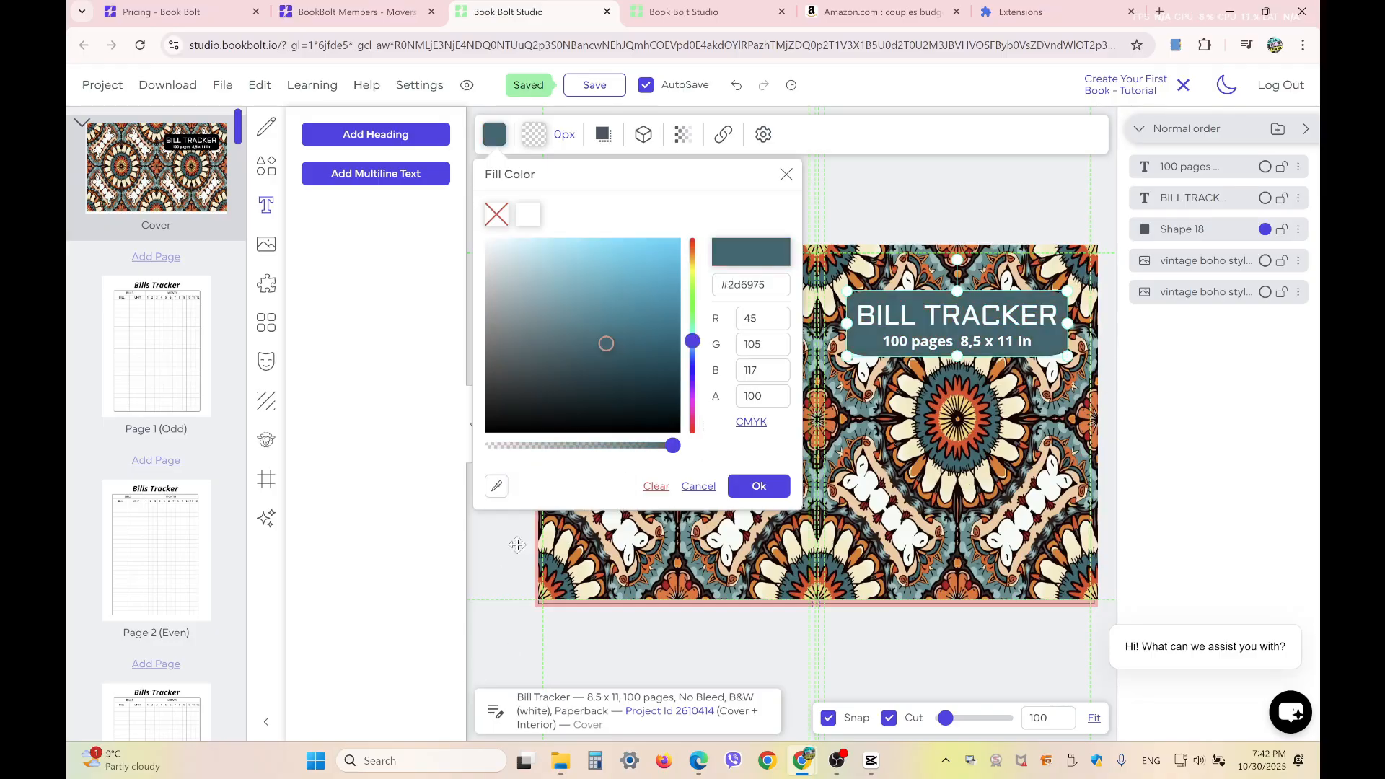
{"action": "left_click", "coordinate": [759, 486]}
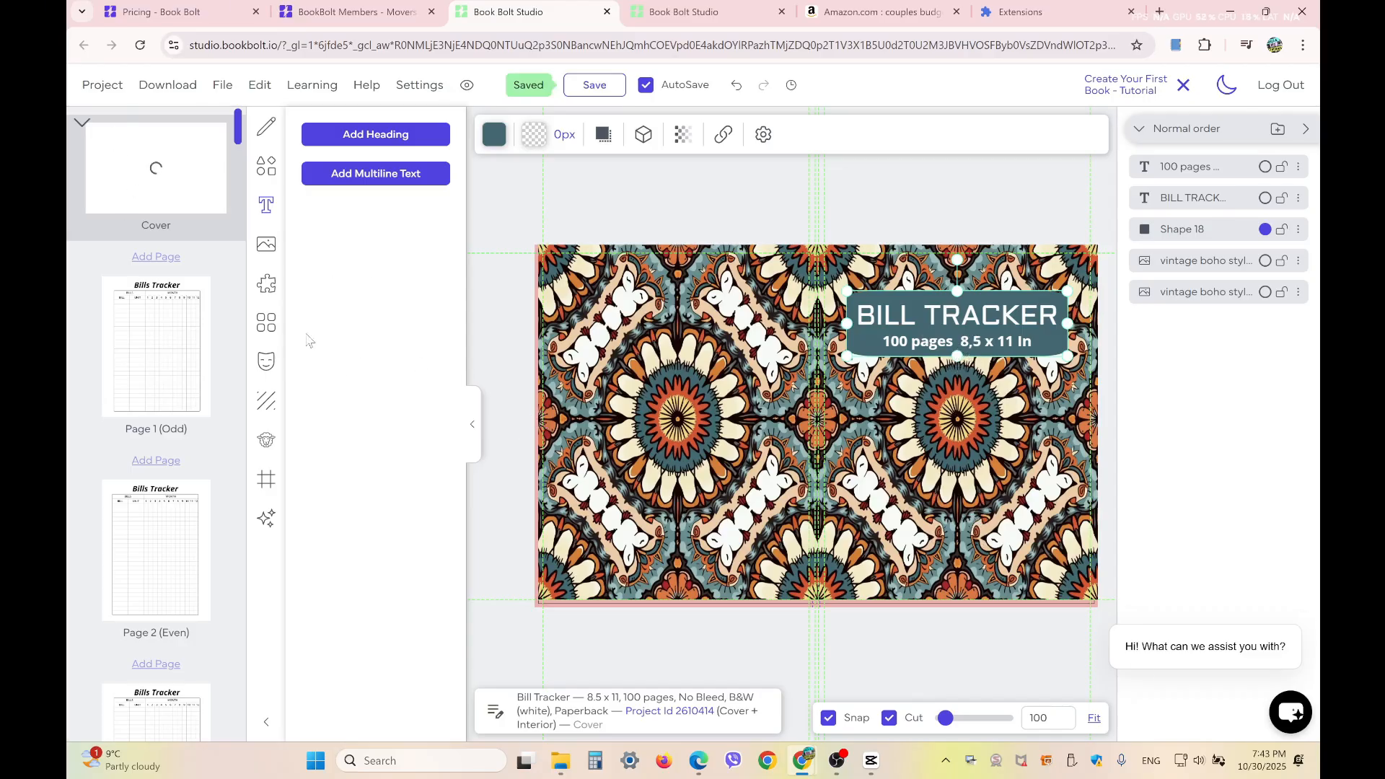
Download the current project as CMYK for printed books and acknowledge the AI-generated content notice
{"action": "left_click", "coordinate": [173, 88]}
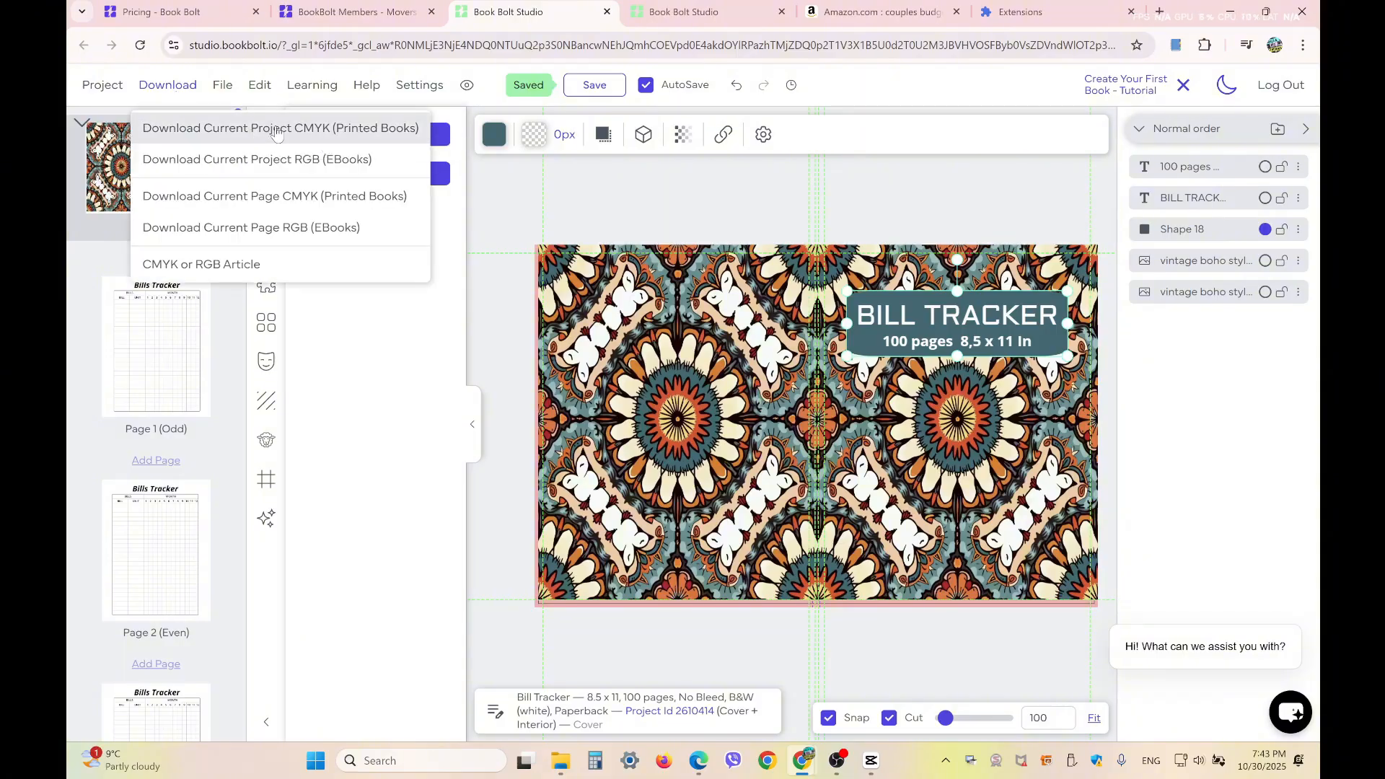
{"action": "left_click", "coordinate": [359, 129]}
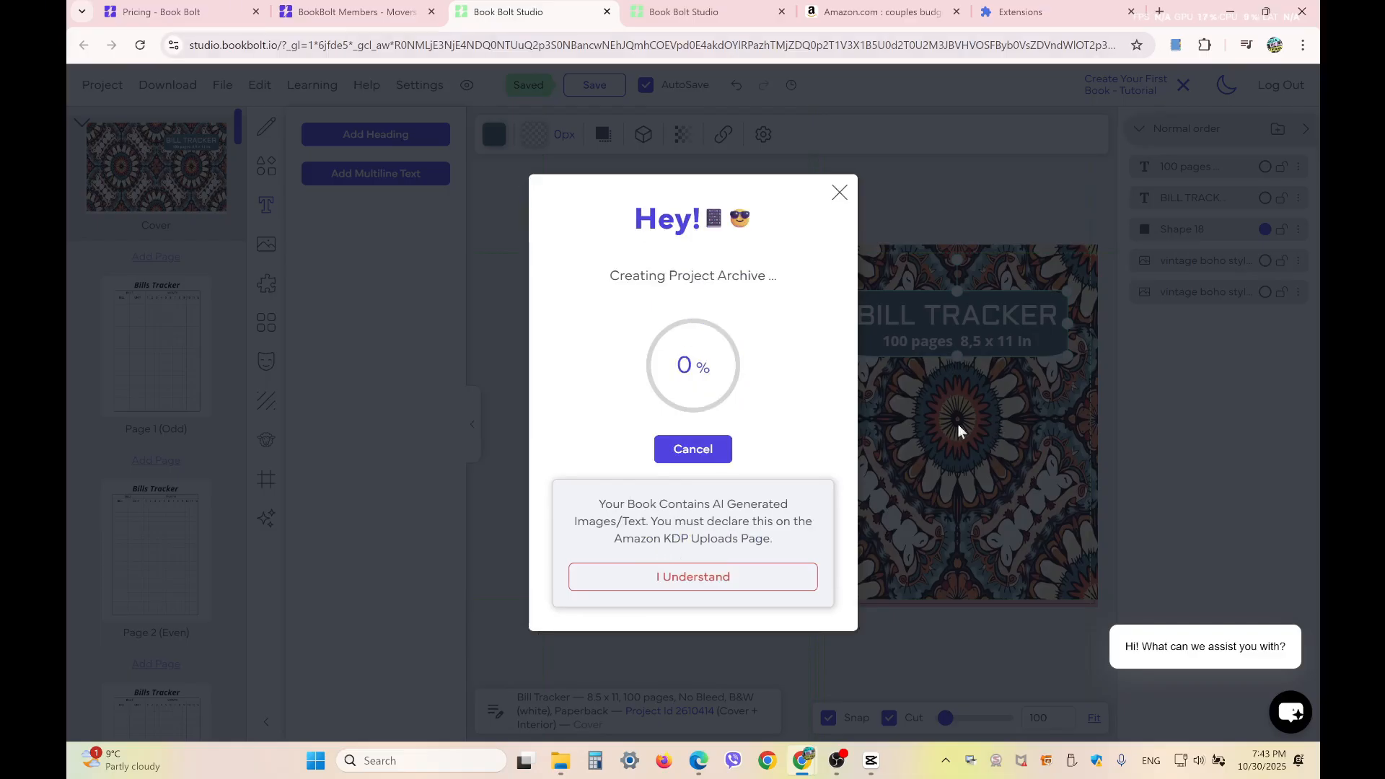
{"action": "left_click", "coordinate": [708, 577]}
{"action": "left_click", "coordinate": [692, 463]}
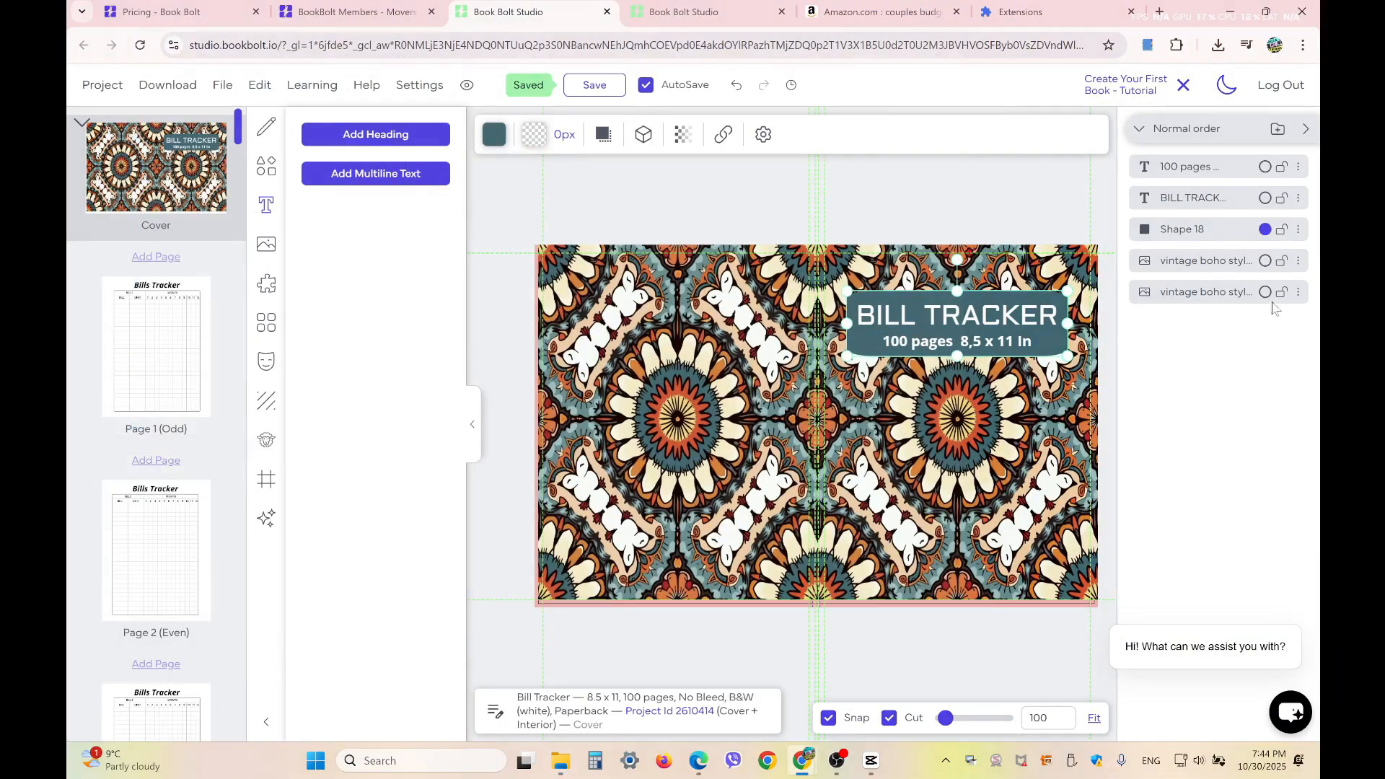
Open the Downloads folder and extract the Bill_Tracker CMYK zip into a folder of the same name using 7-Zip
{"action": "left_click", "coordinate": [1219, 45]}
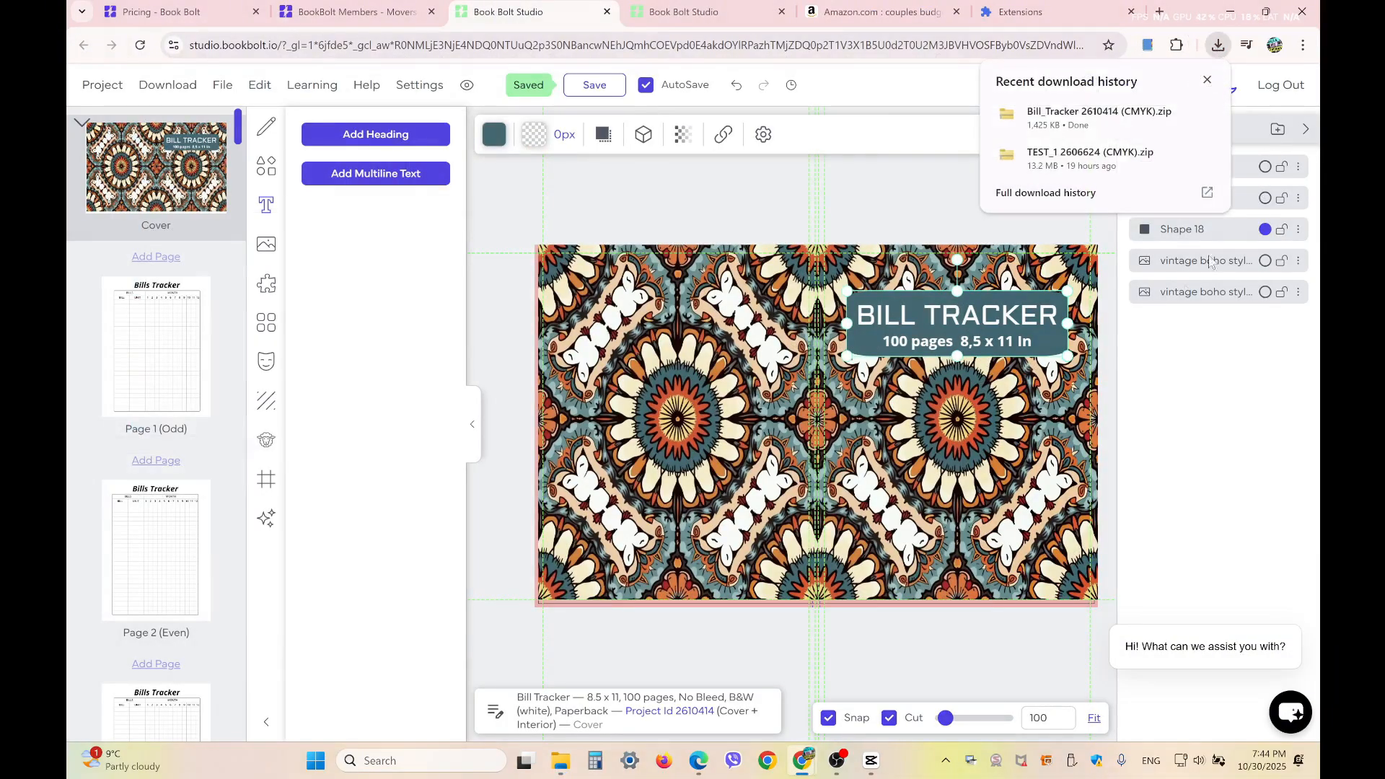
{"action": "double_click", "coordinate": [579, 187]}
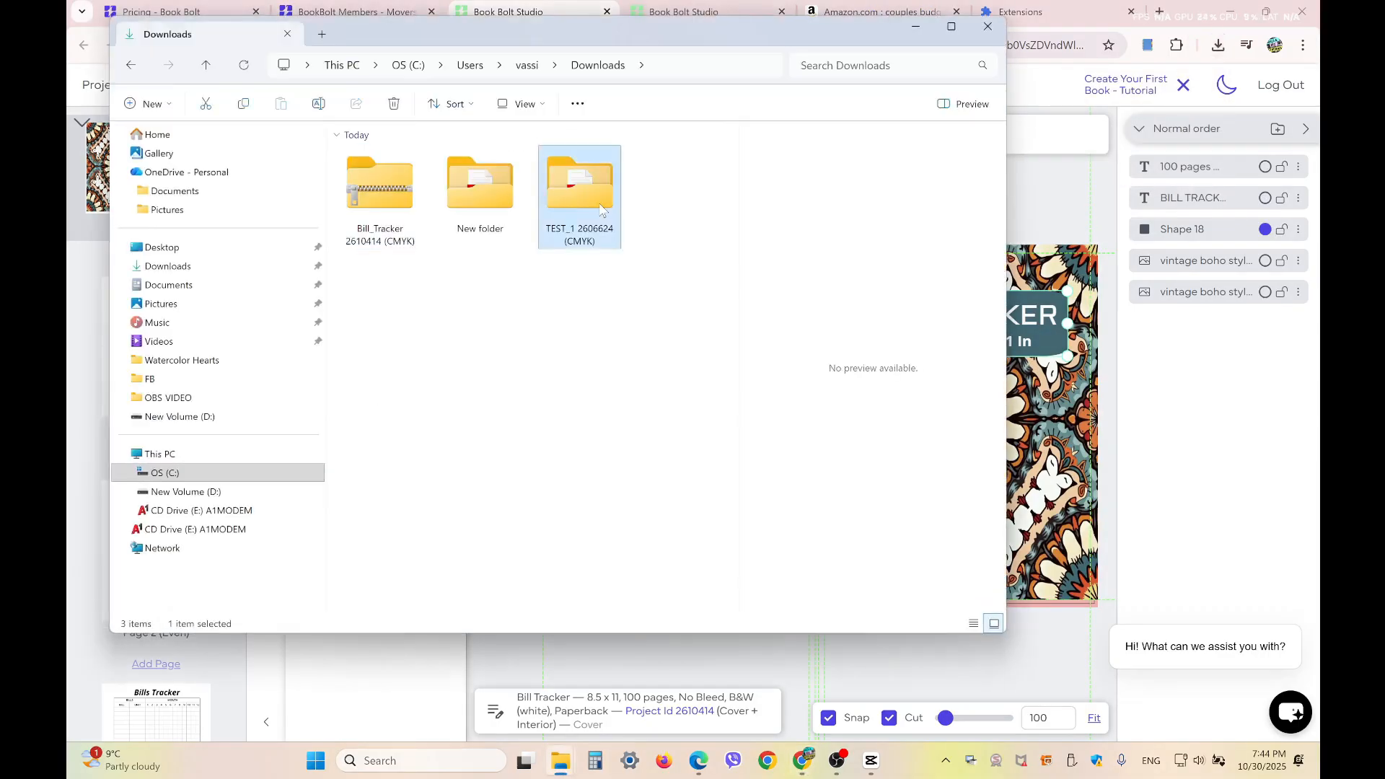
{"action": "left_click", "coordinate": [207, 65]}
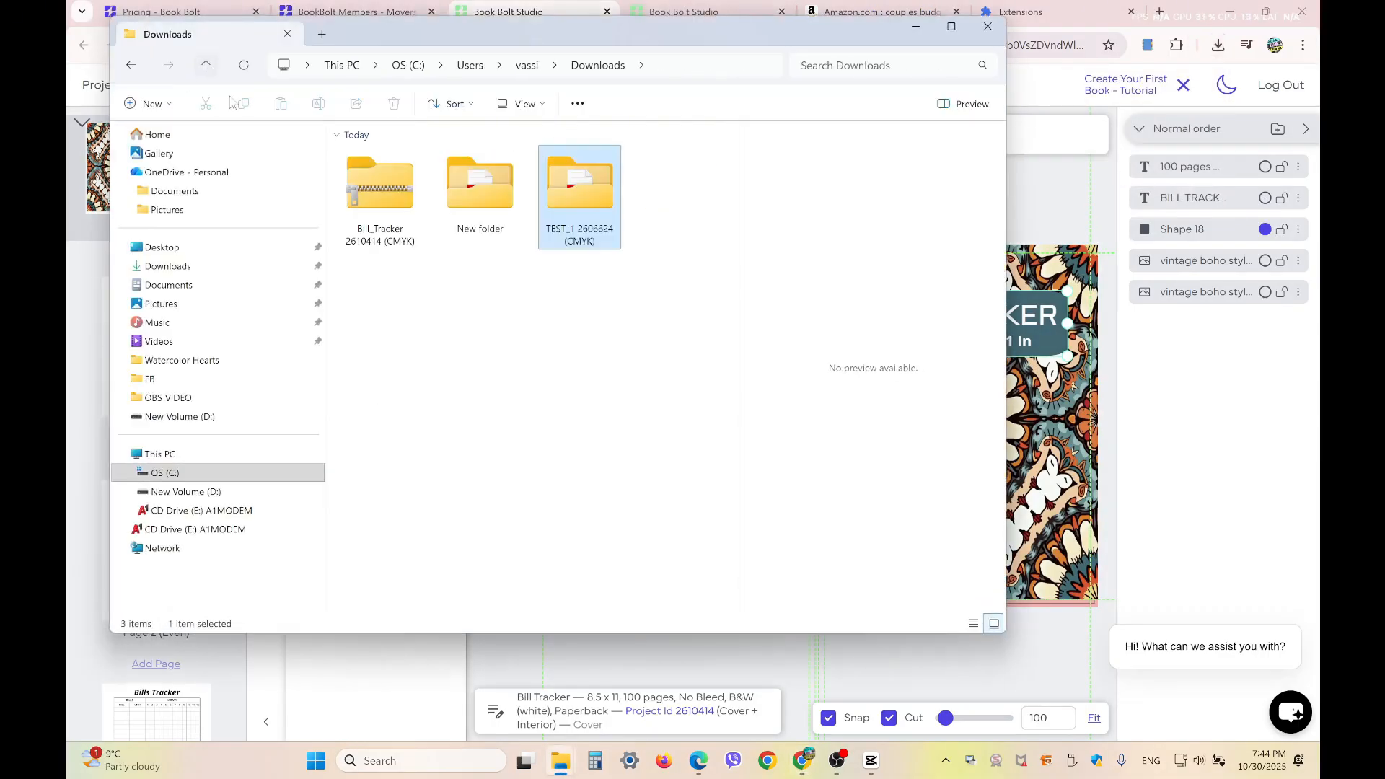
{"action": "left_click", "coordinate": [381, 203]}
{"action": "right_click", "coordinate": [380, 204]}
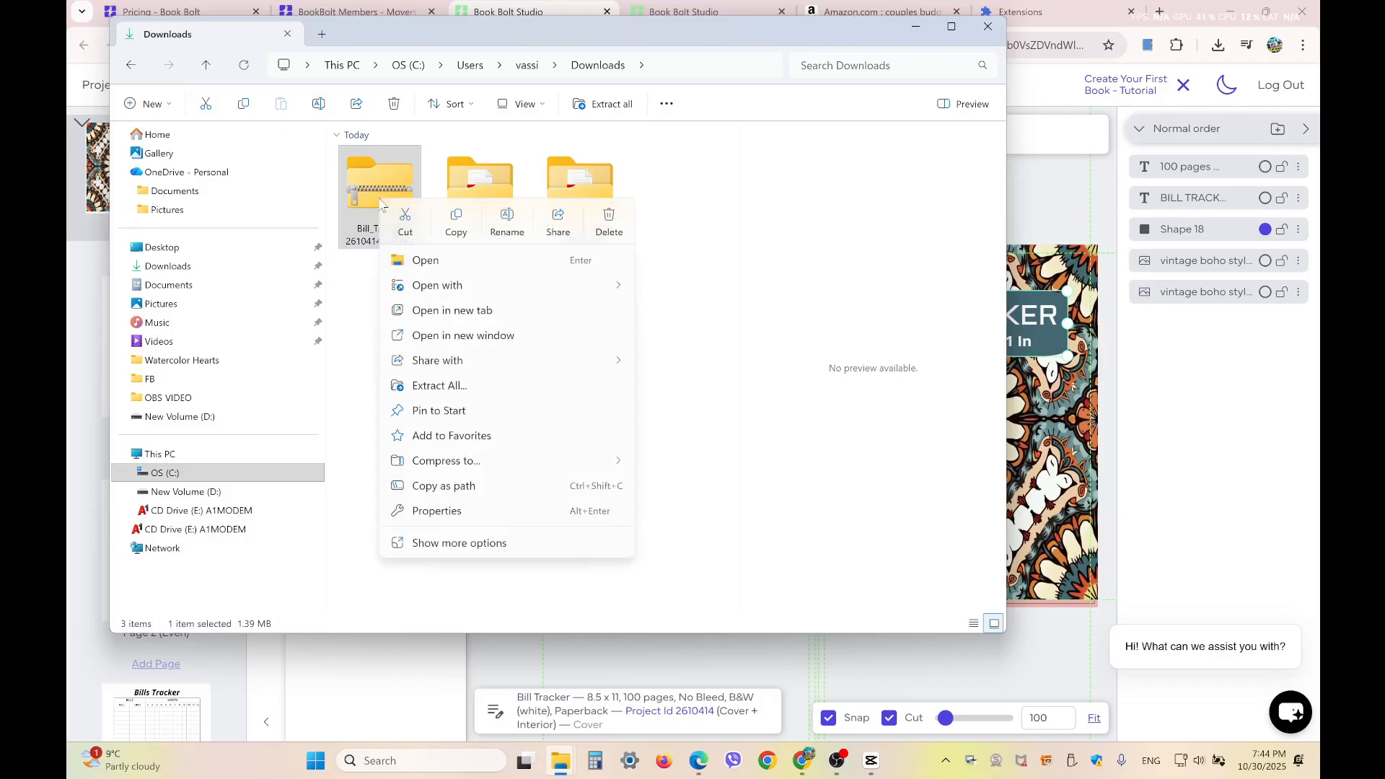
{"action": "left_click", "coordinate": [532, 543]}
{"action": "mouse_move", "coordinate": [519, 366]}
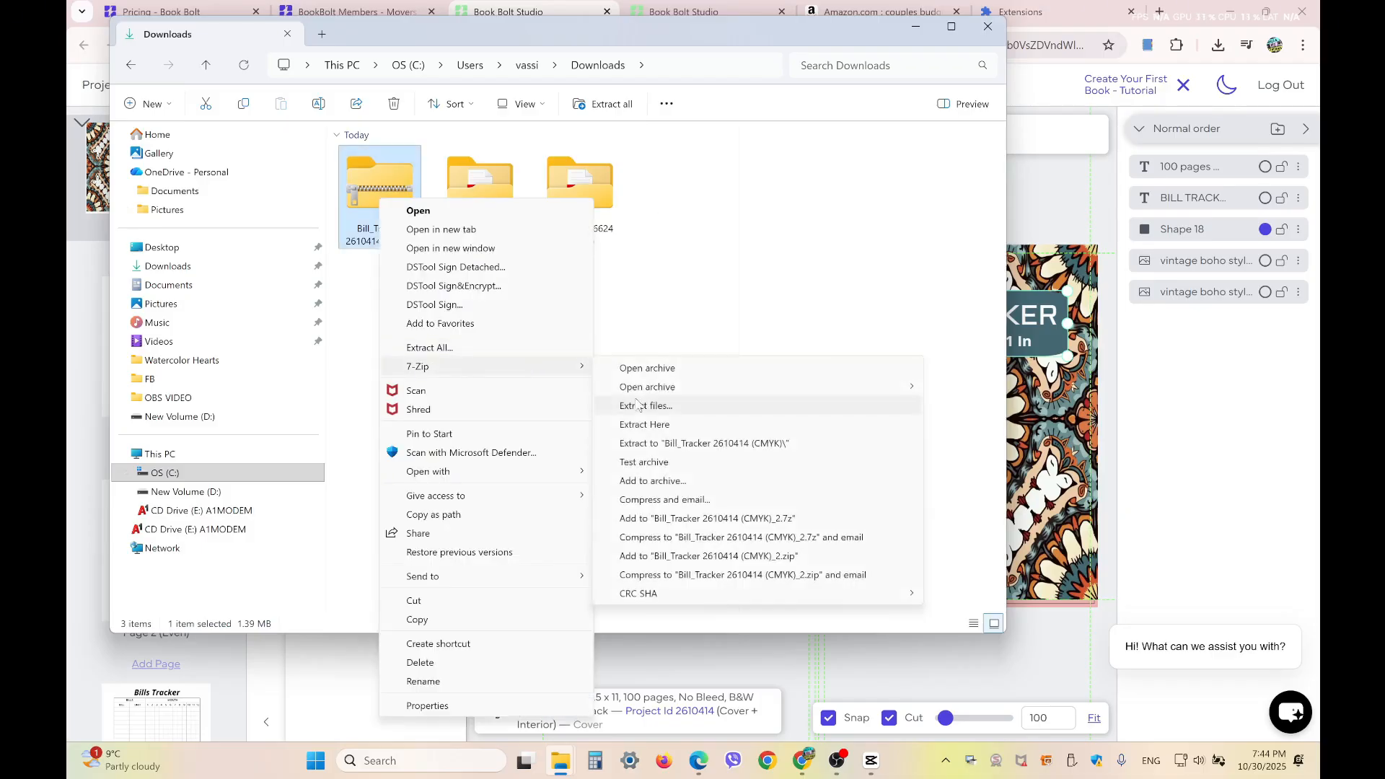
{"action": "left_click", "coordinate": [696, 440]}
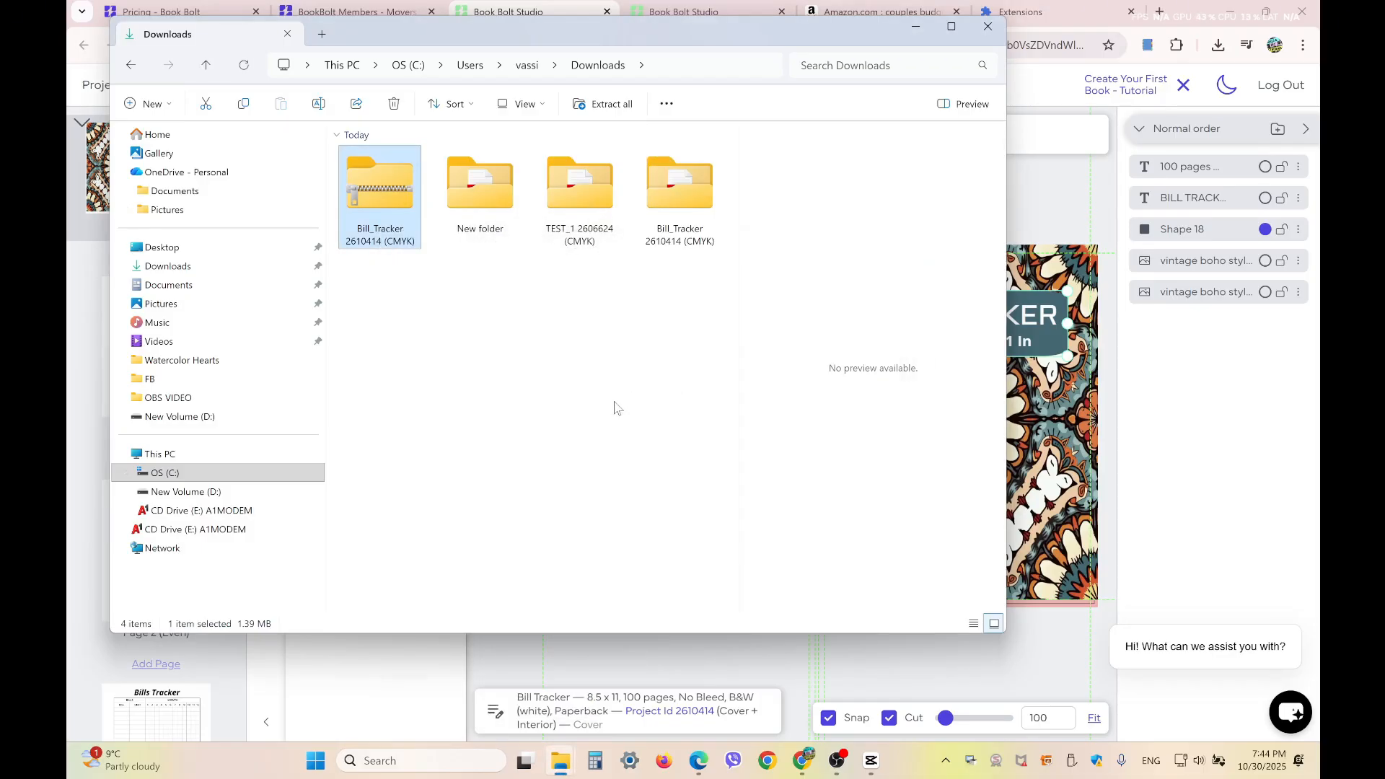
Open the extracted Bill_Tracker folder, check the contents of its sources subfolder, and return to the main folder
{"action": "double_click", "coordinate": [687, 186]}
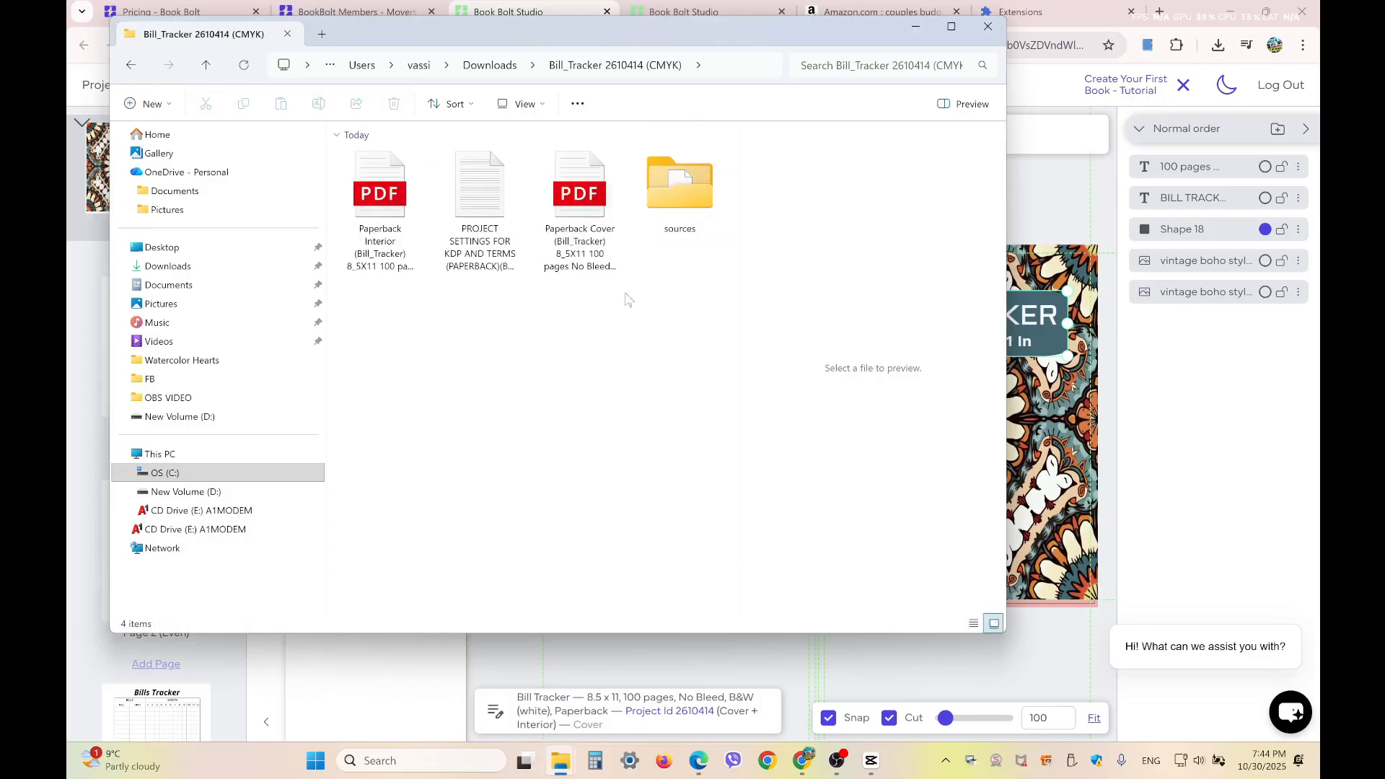
{"action": "left_click", "coordinate": [673, 180]}
{"action": "double_click", "coordinate": [673, 181]}
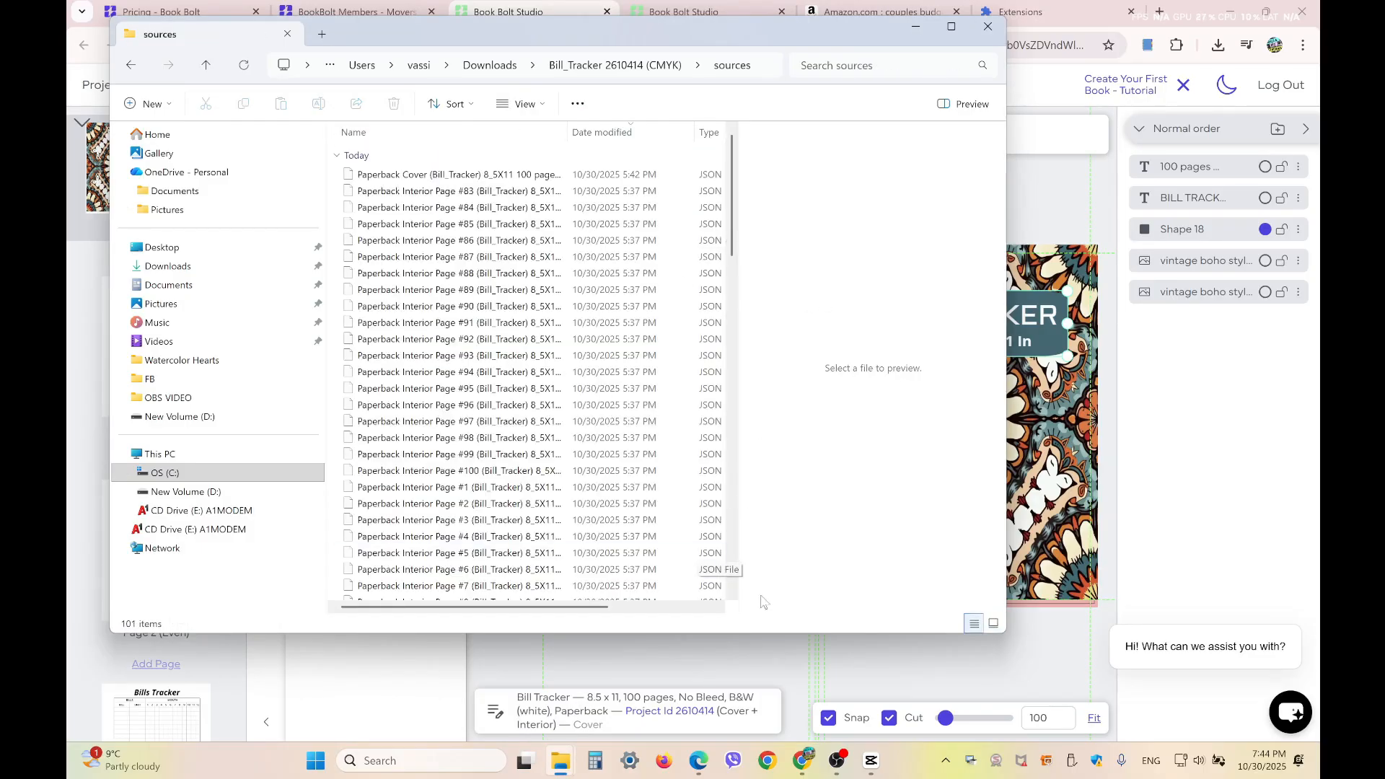
{"action": "left_click", "coordinate": [207, 65]}
{"action": "left_click", "coordinate": [993, 623]}
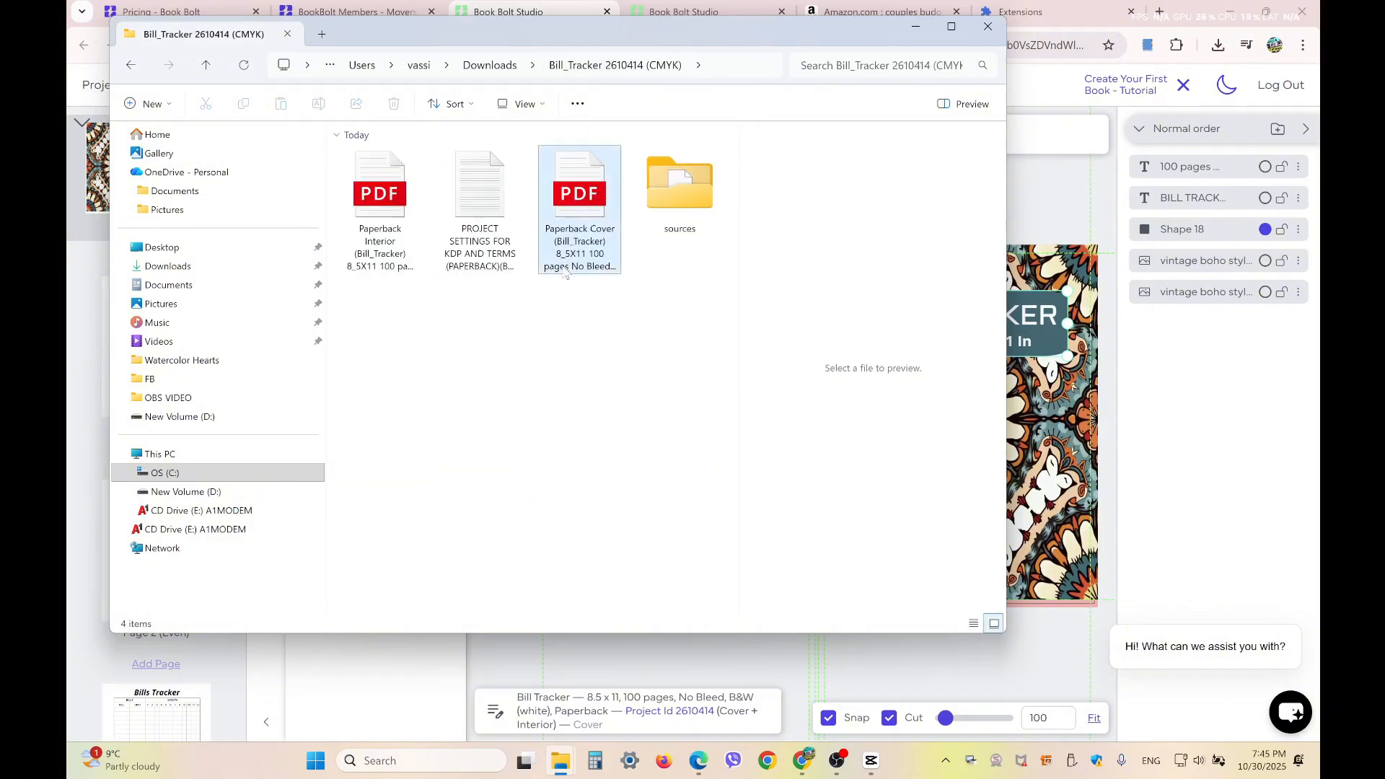
View the Paperback Cover PDF, close it, and open the Paperback Interior PDF to check its pages
{"action": "left_click", "coordinate": [585, 195]}
{"action": "double_click", "coordinate": [585, 195]}
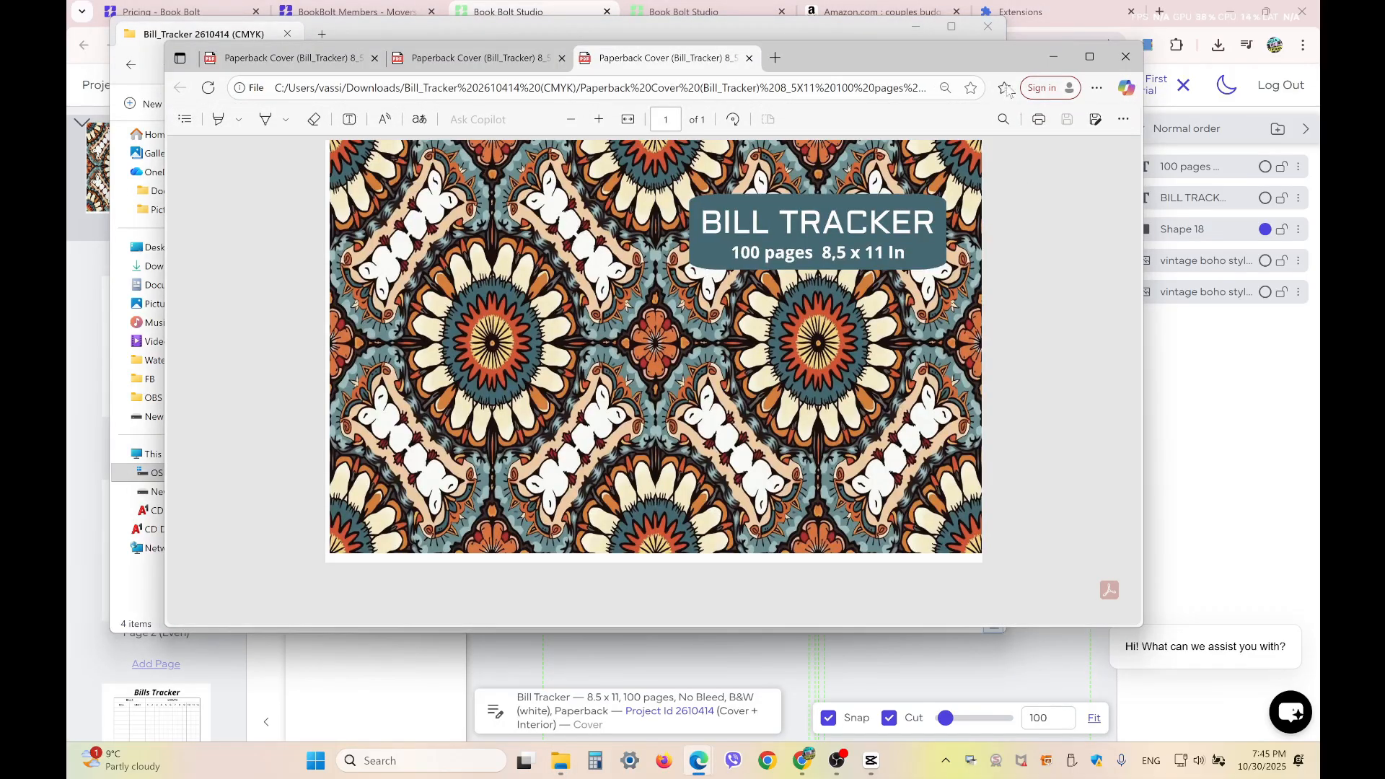
{"action": "left_click", "coordinate": [1126, 56]}
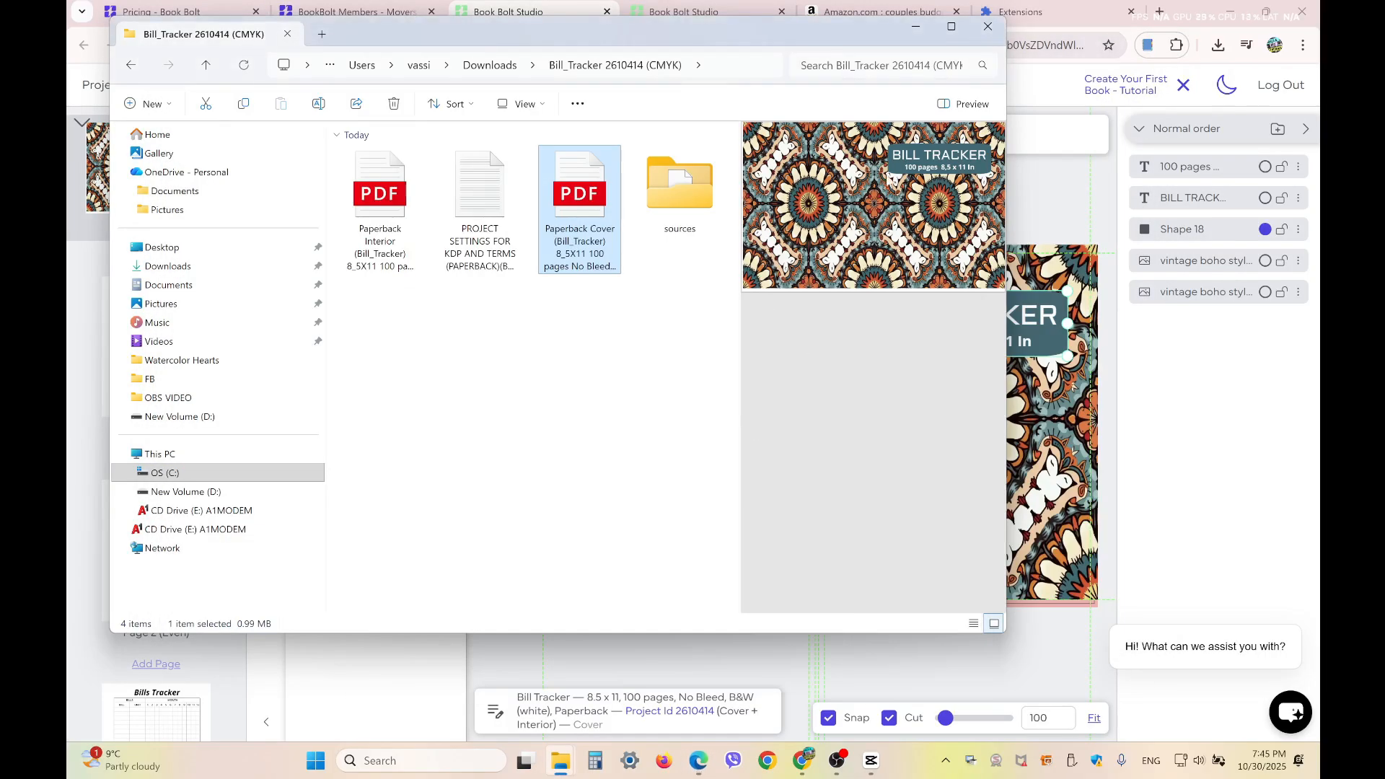
{"action": "double_click", "coordinate": [376, 189]}
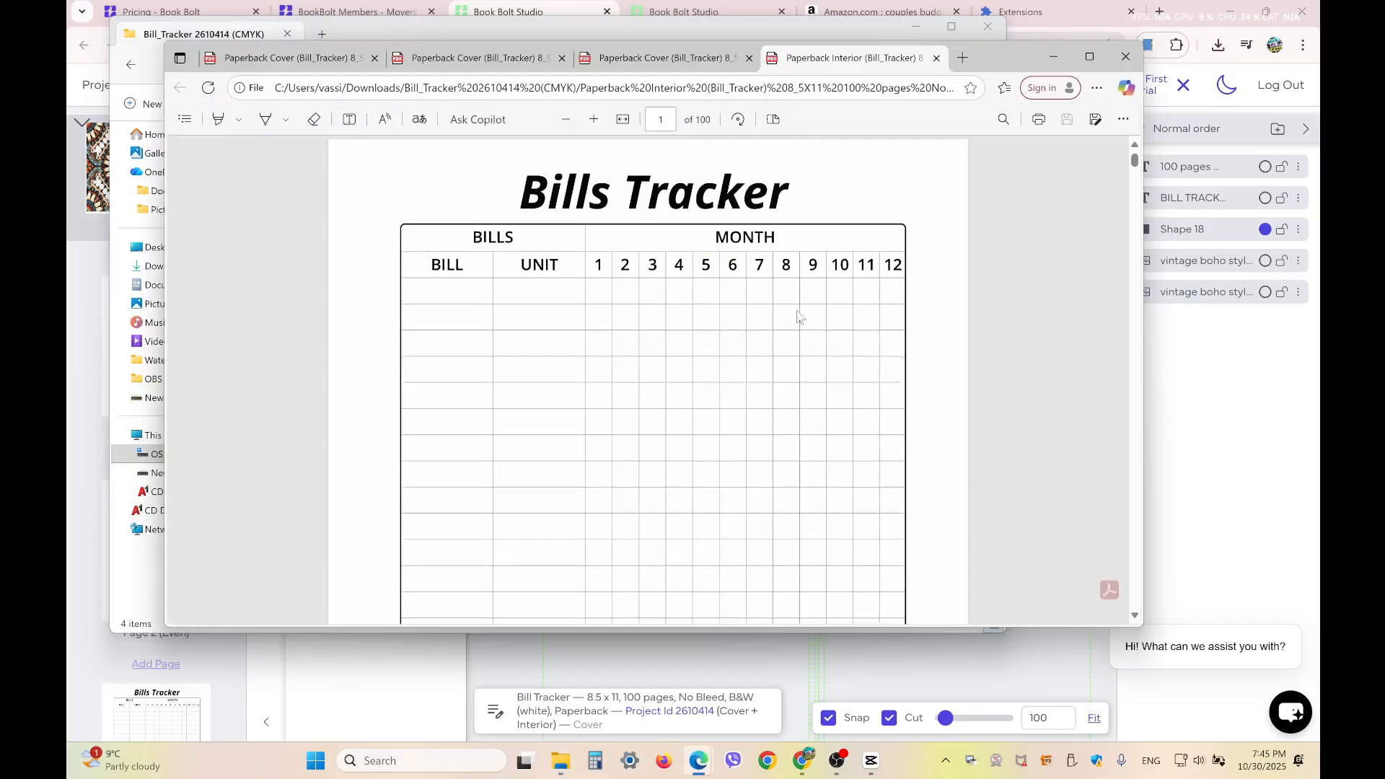
Reduce the Paperback Interior PDF's zoom and enlarge the viewer window to fit a whole Bills Tracker page
{"action": "scroll", "coordinate": [717, 294], "scroll_direction": "down", "scroll_amount": 3}
{"action": "left_click", "coordinate": [566, 119]}
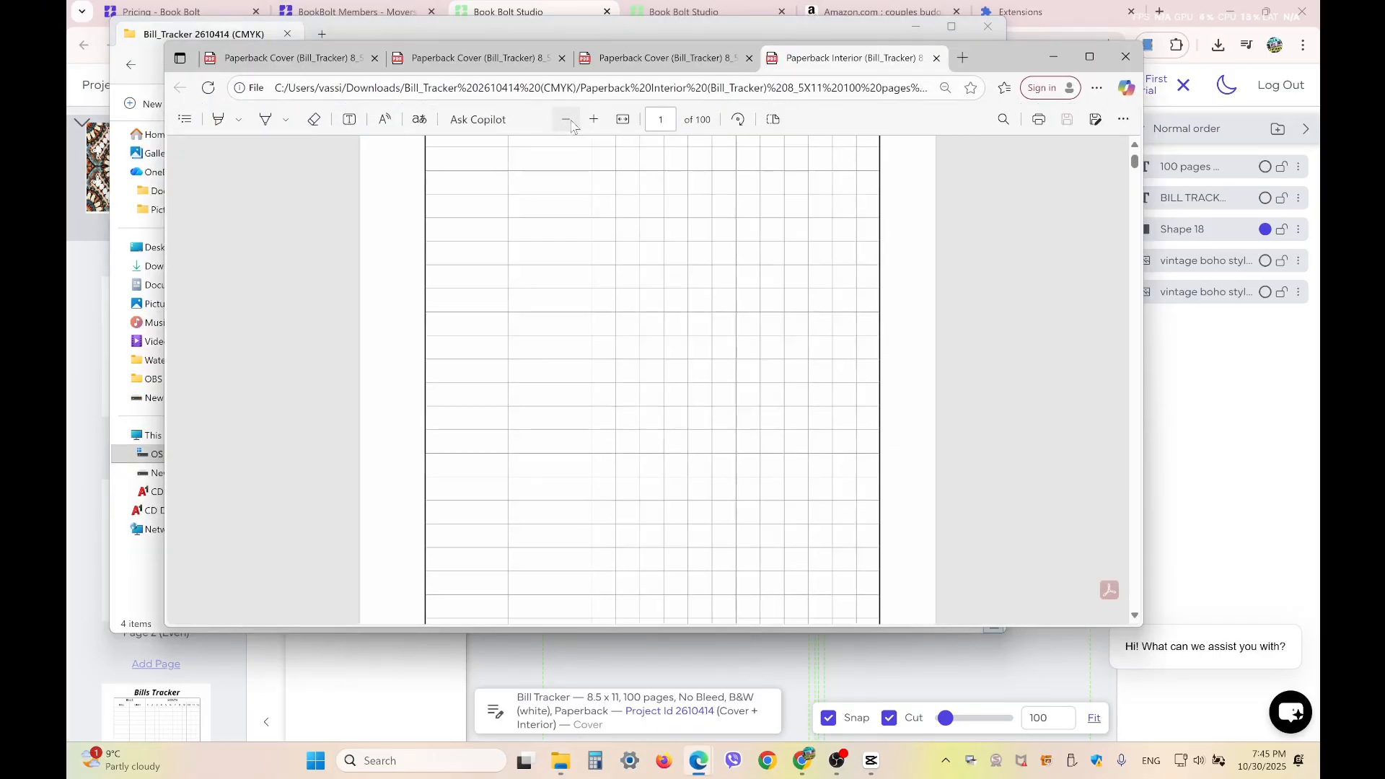
{"action": "left_click", "coordinate": [566, 119]}
{"action": "scroll", "coordinate": [720, 287], "scroll_direction": "up", "scroll_amount": 1}
{"action": "left_click_drag", "start_coordinate": [577, 626], "coordinate": [570, 739]}
{"action": "left_click", "coordinate": [566, 75]}
Check the first several Bills Tracker pages of the interior PDF and switch back to the Paperback Cover PDF
{"action": "scroll", "coordinate": [648, 246], "scroll_direction": "down", "scroll_amount": 20}
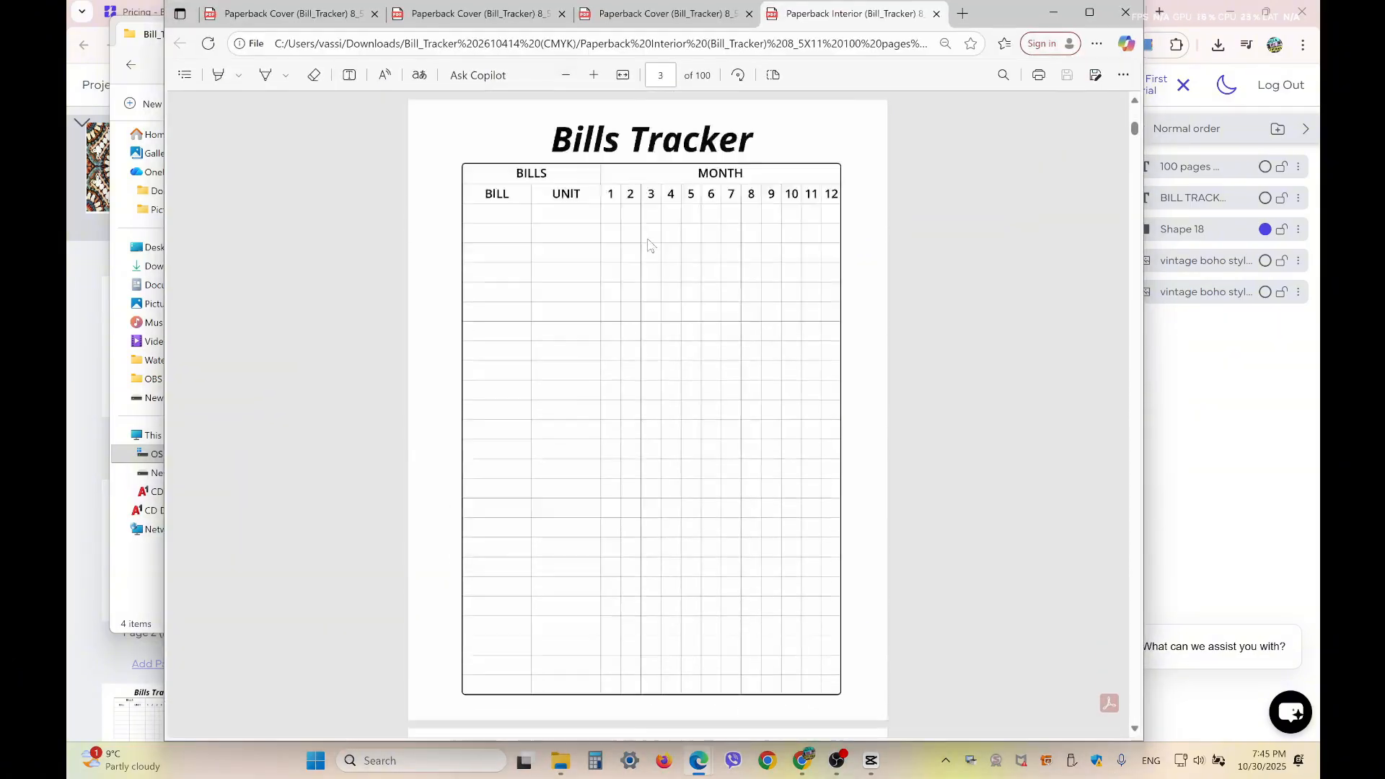
{"action": "scroll", "coordinate": [648, 246], "scroll_direction": "down", "scroll_amount": 20}
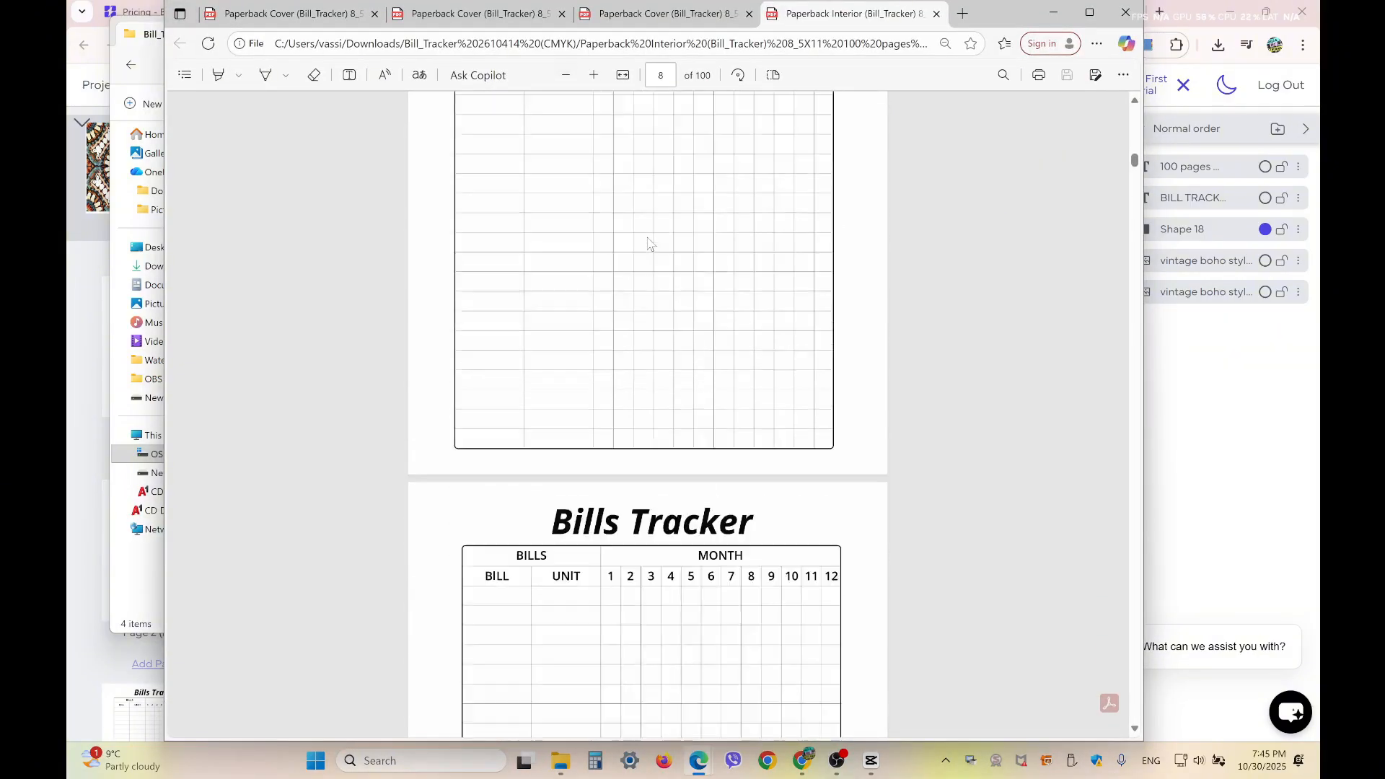
{"action": "scroll", "coordinate": [653, 246], "scroll_direction": "up", "scroll_amount": 8}
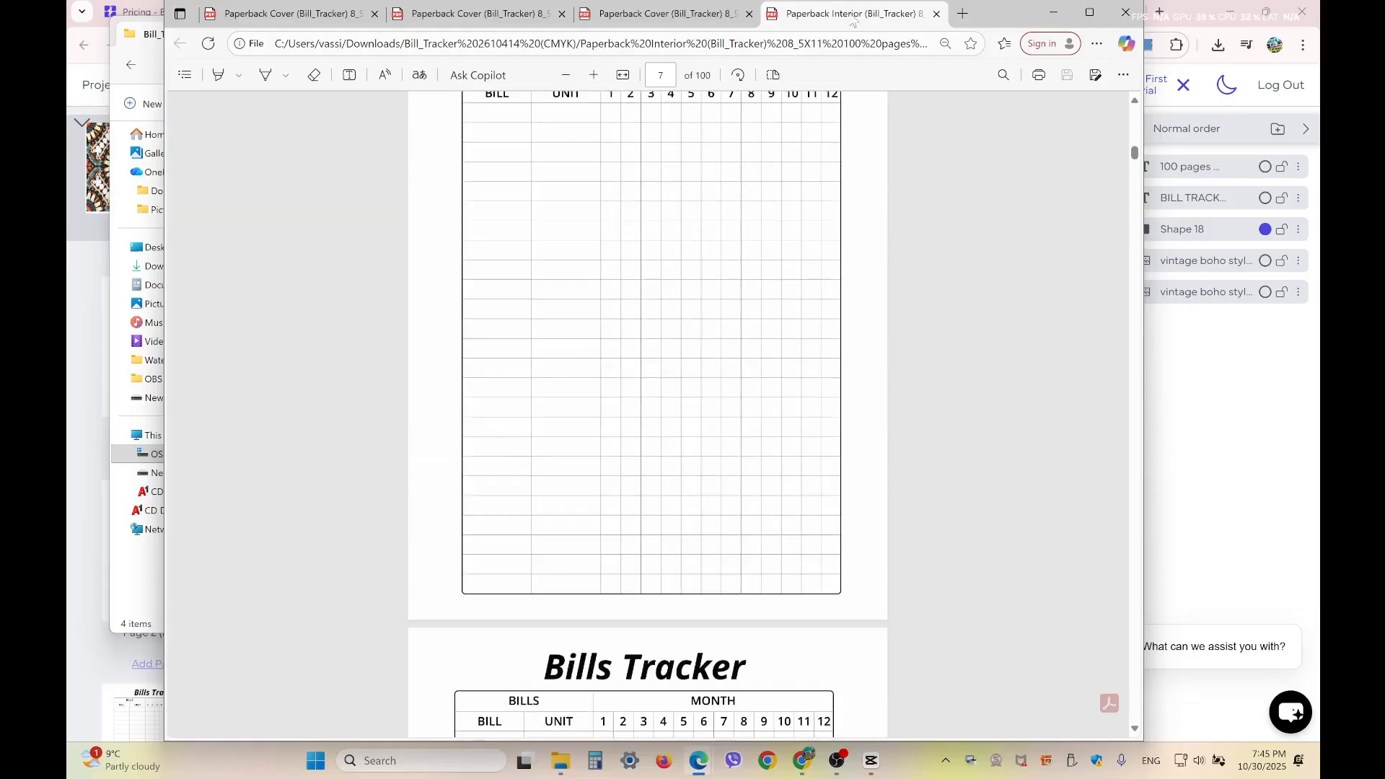
{"action": "scroll", "coordinate": [658, 273], "scroll_direction": "up", "scroll_amount": 5}
{"action": "scroll", "coordinate": [658, 273], "scroll_direction": "down", "scroll_amount": 4}
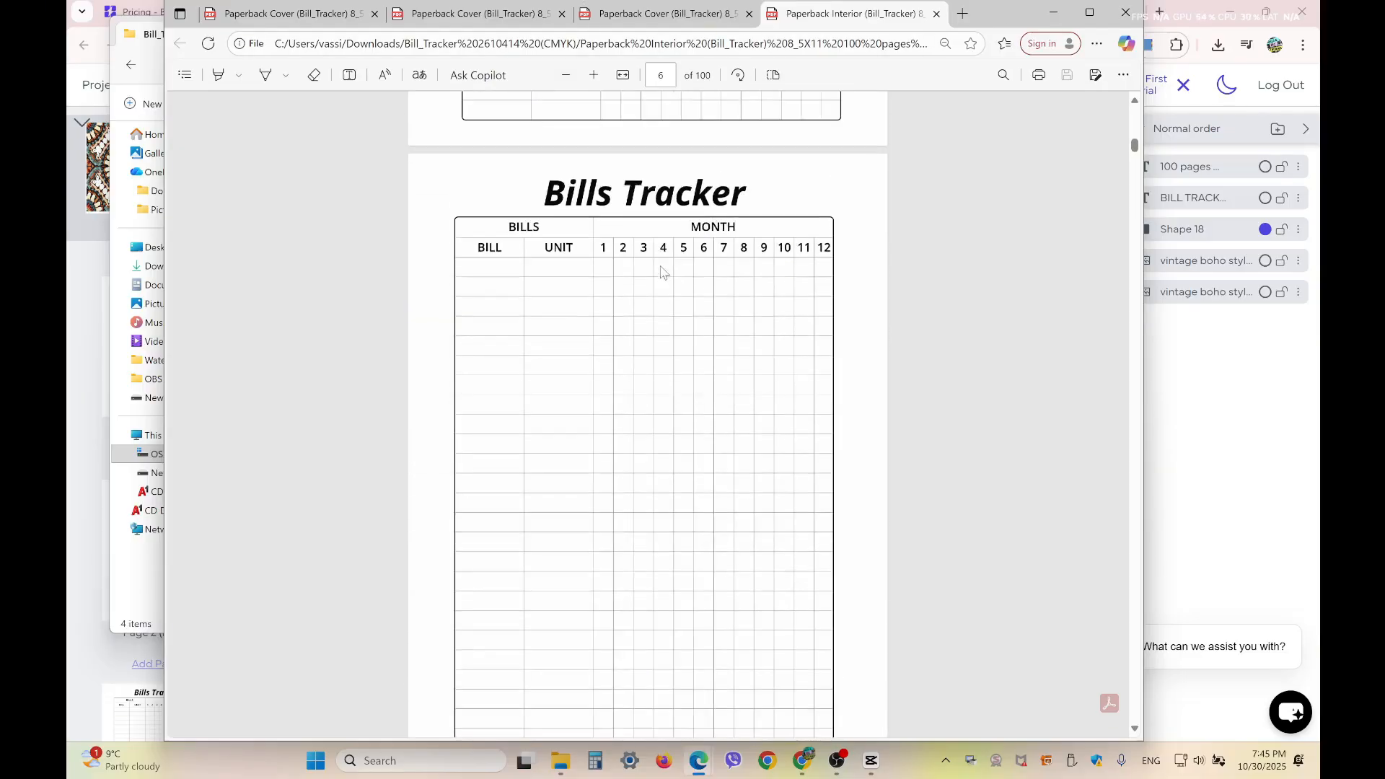
{"action": "left_click", "coordinate": [638, 18]}
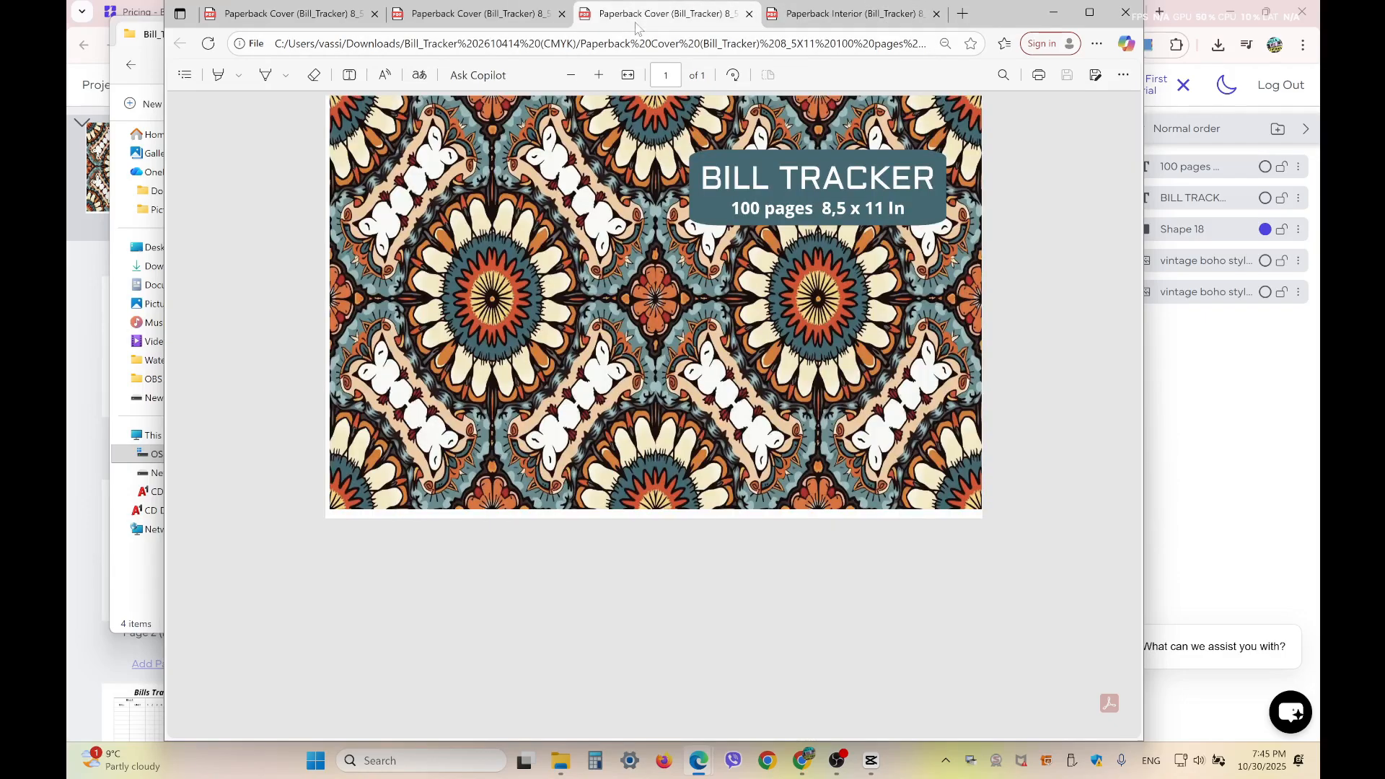